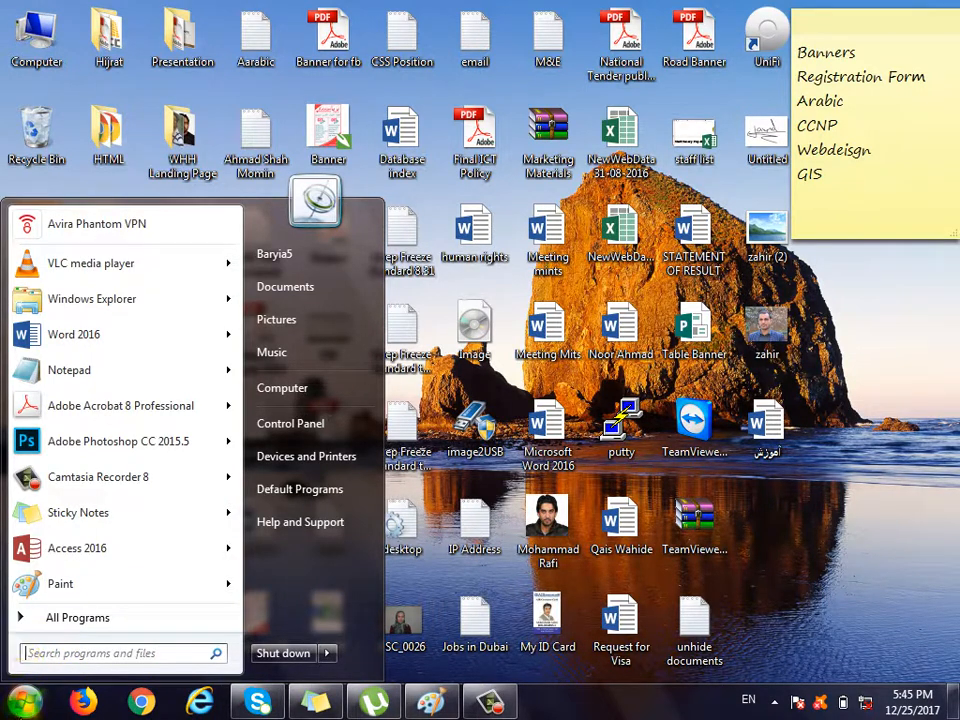
Launch WordPad from the Accessories group of the installed programs.
left_click(24, 700)
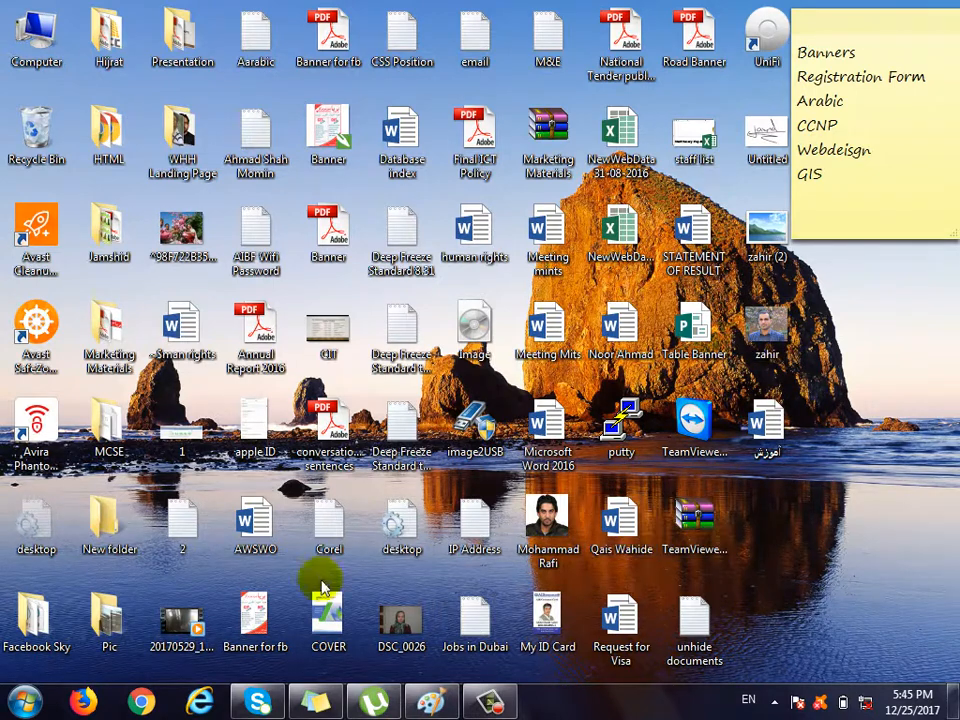
left_click(28, 704)
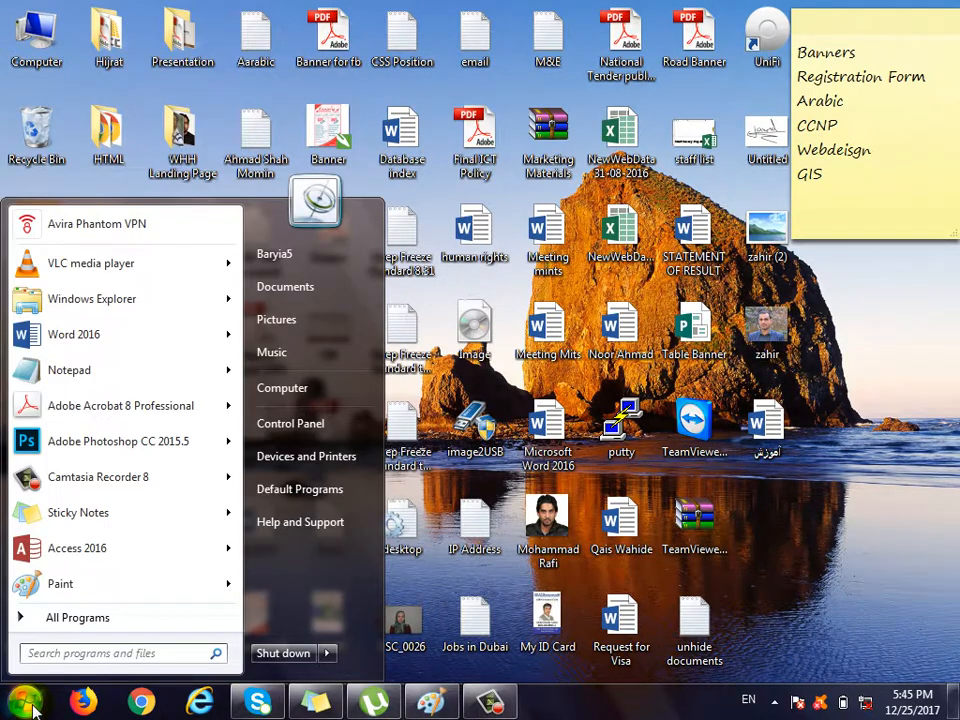
left_click(84, 620)
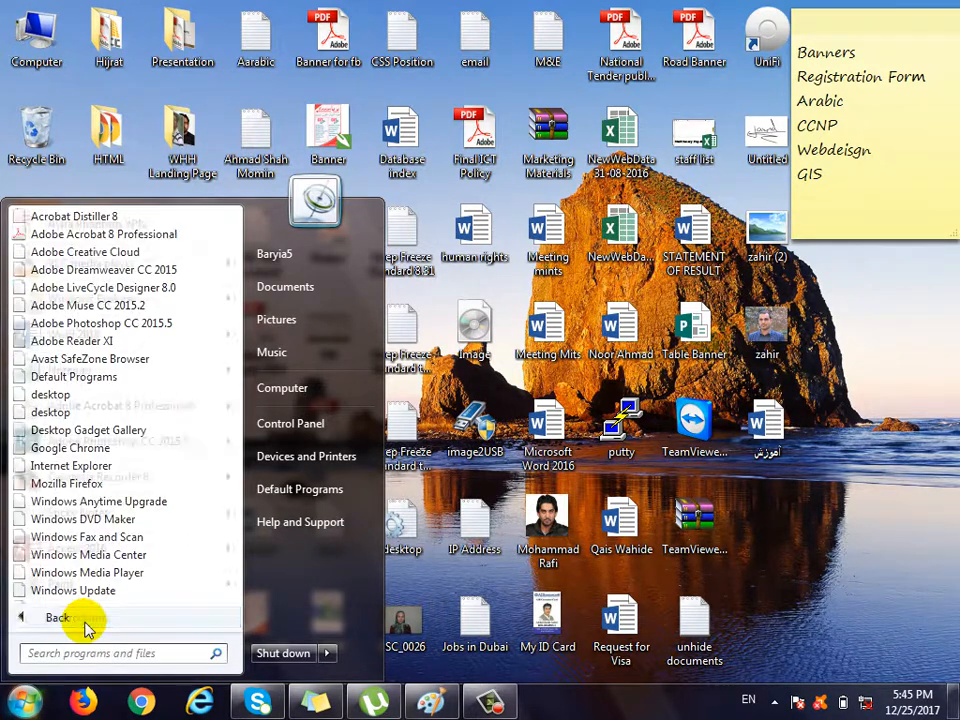
left_click(80, 620)
left_click(70, 620)
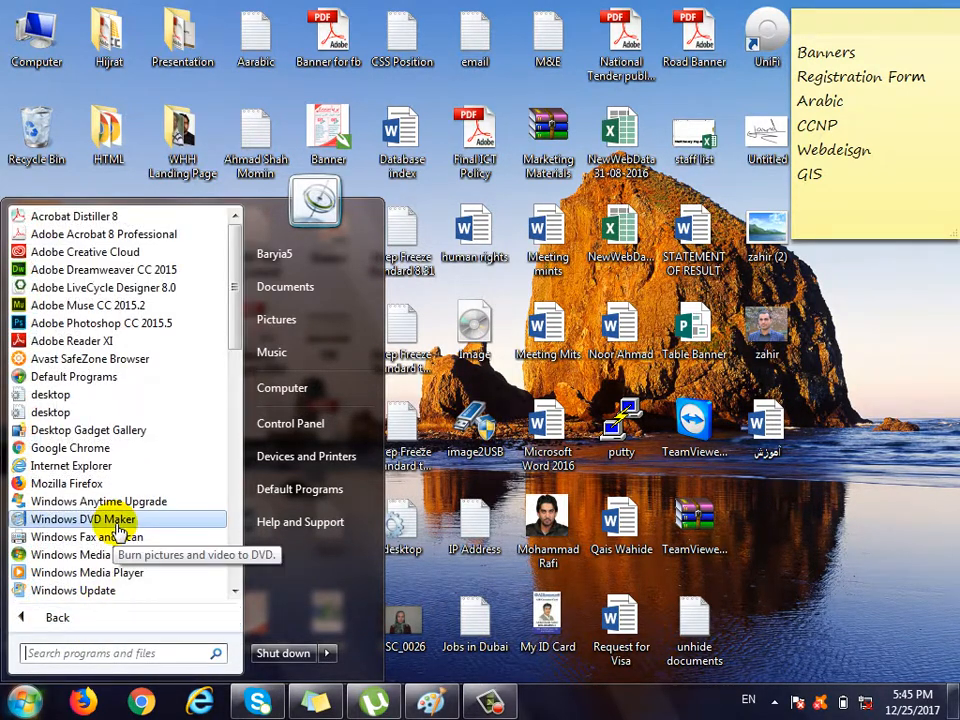
left_click_drag(238, 283, 236, 372)
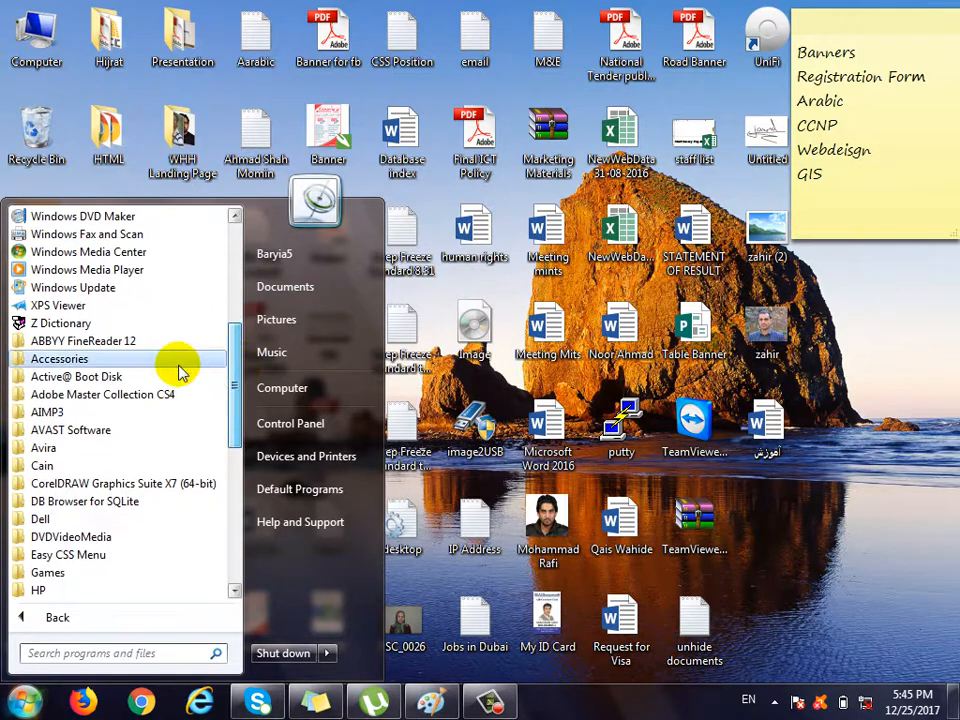
left_click(52, 362)
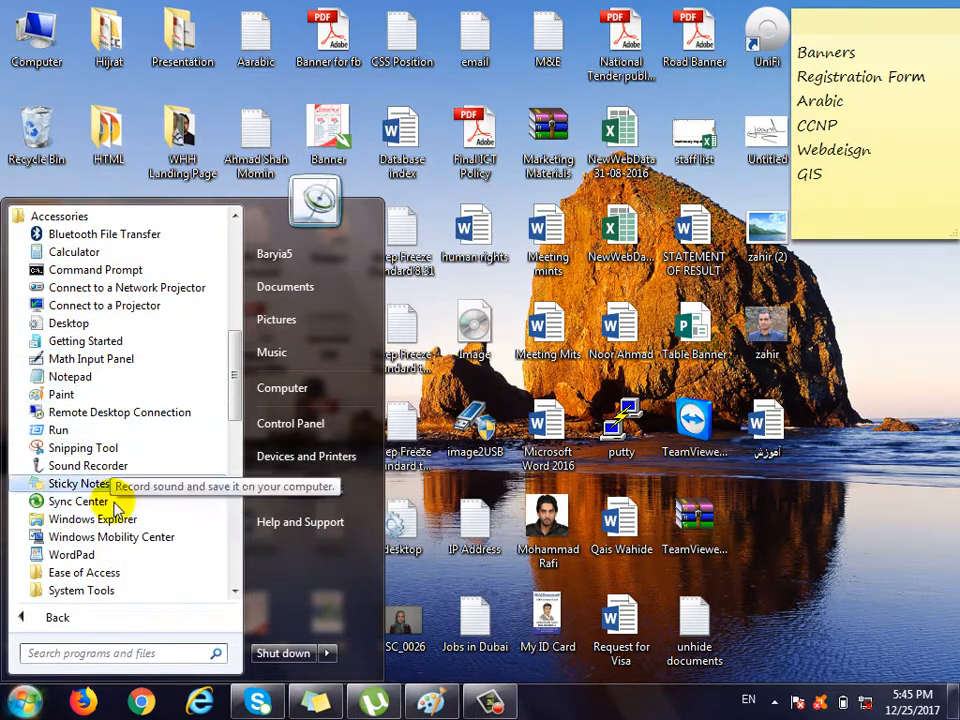
left_click(70, 565)
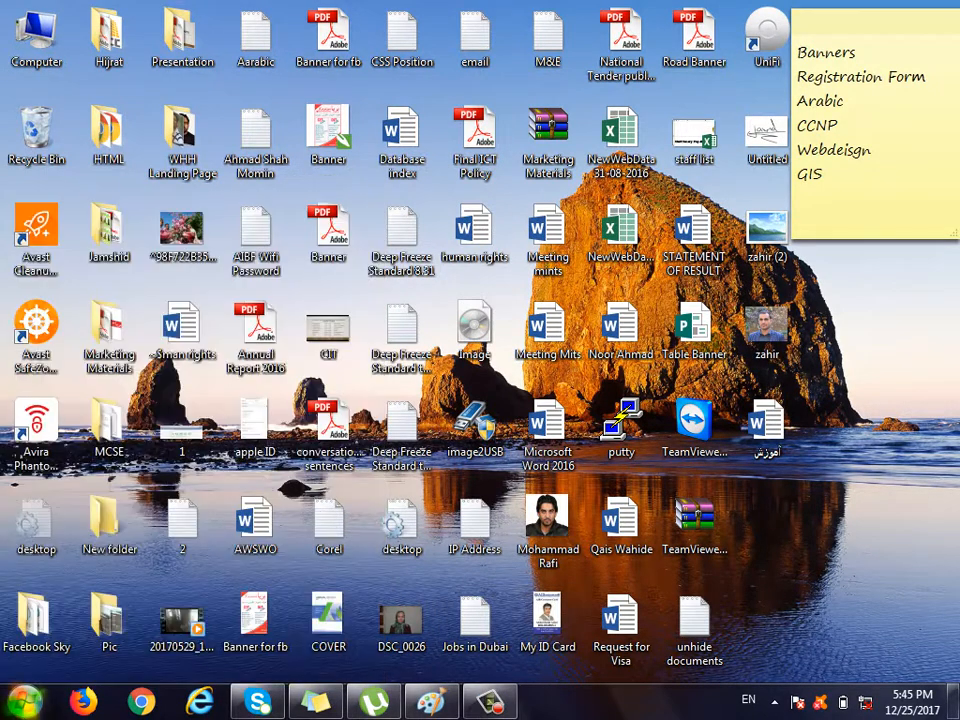
Open WordPad again from the Accessories program group and close its empty document window.
left_click(24, 700)
left_click(80, 617)
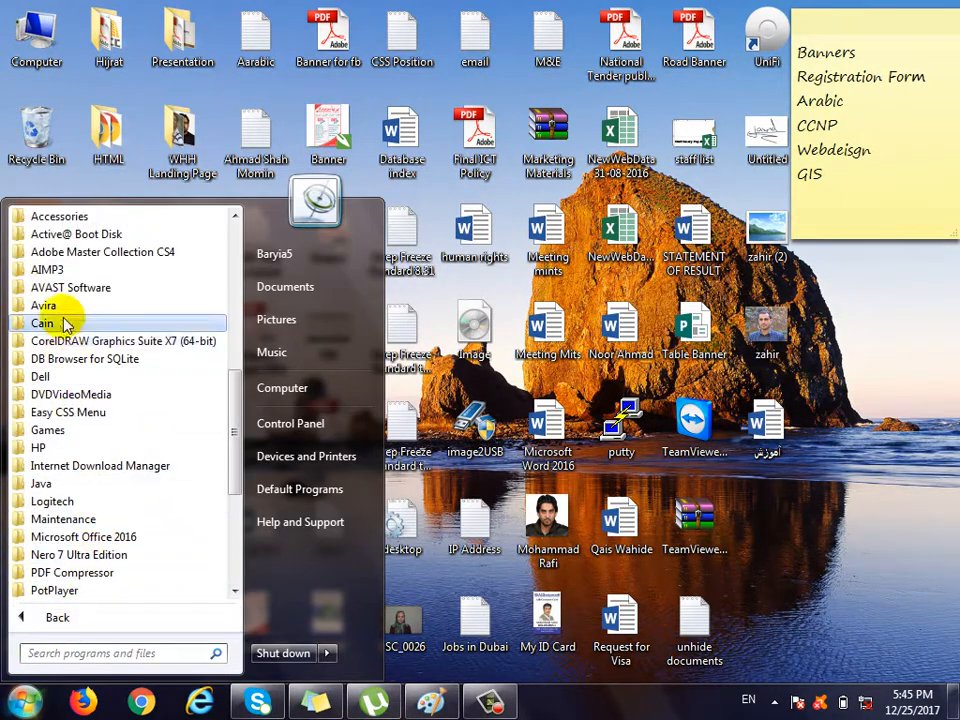
left_click(92, 218)
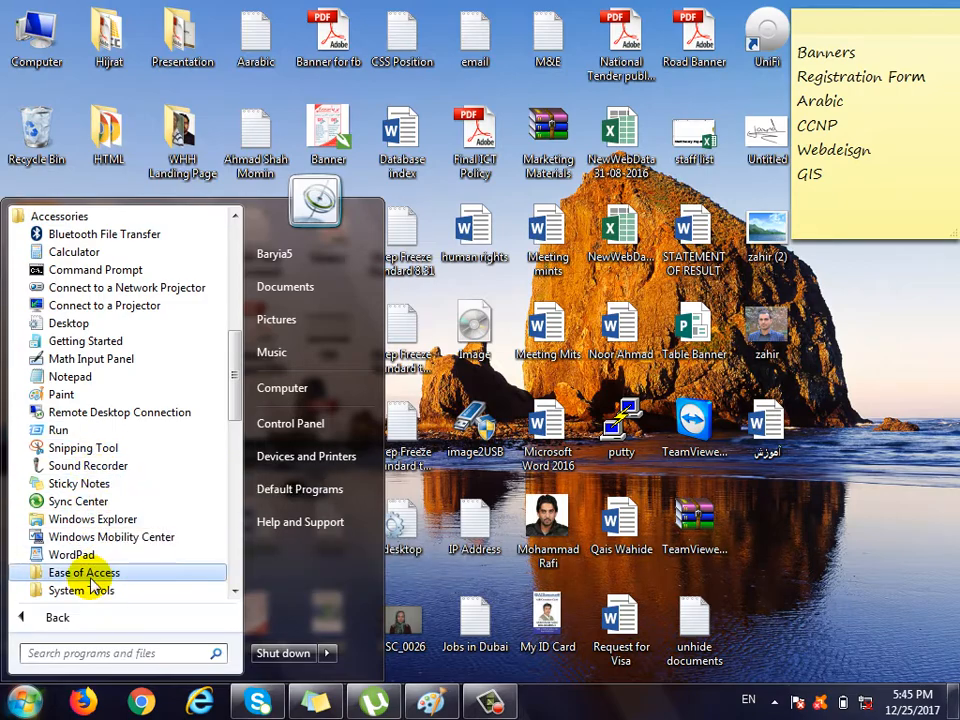
left_click(72, 555)
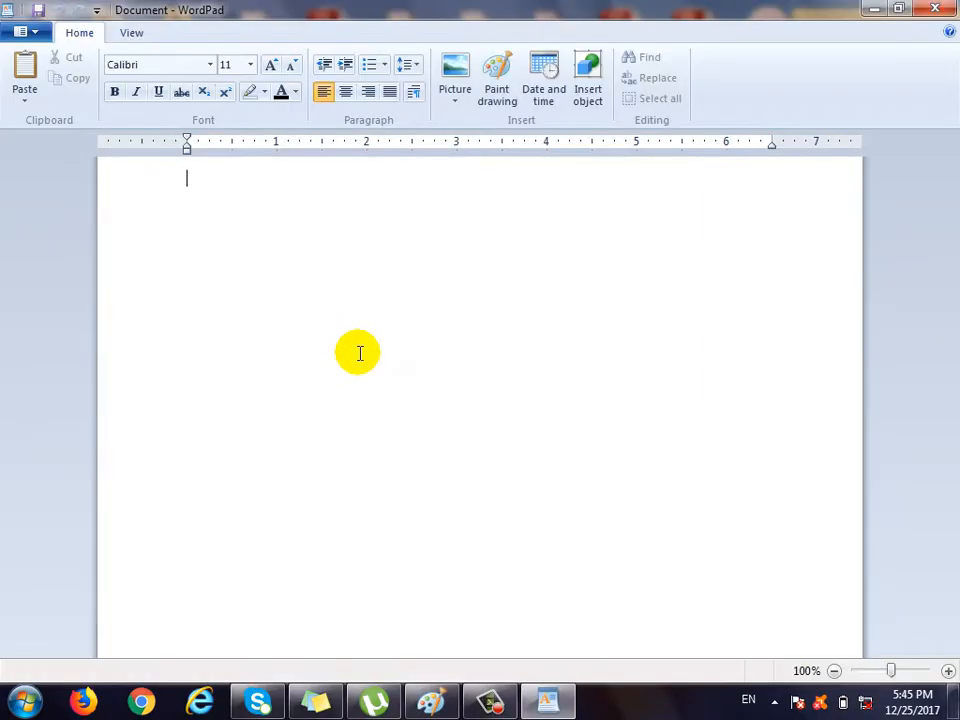
left_click(935, 9)
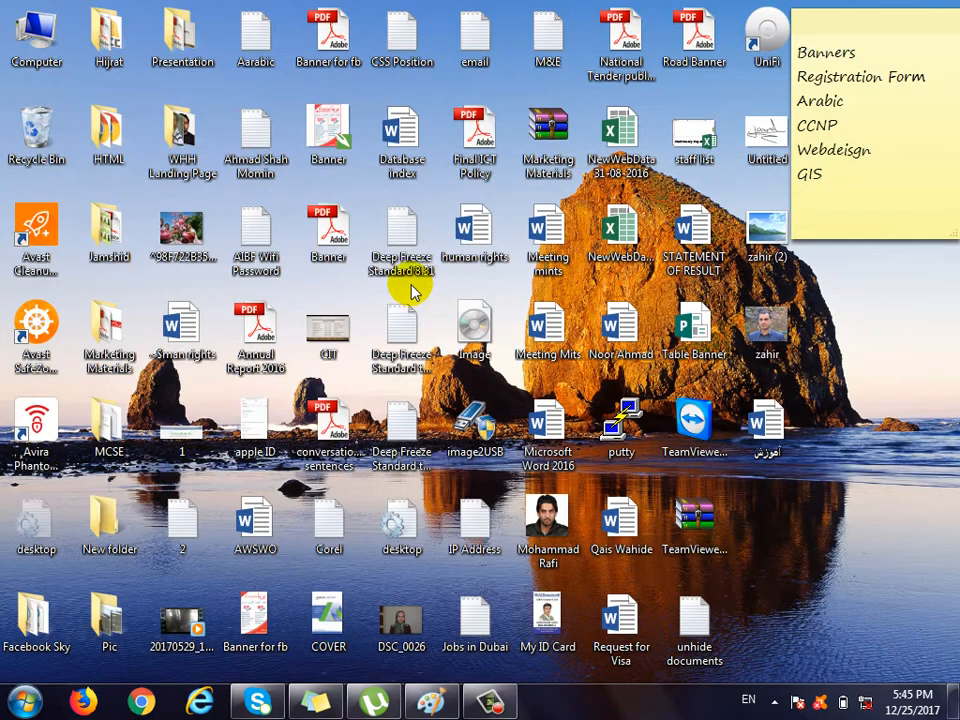
Search the computer's programs and files for wordpad and for Excel without opening any result.
left_click(5, 712)
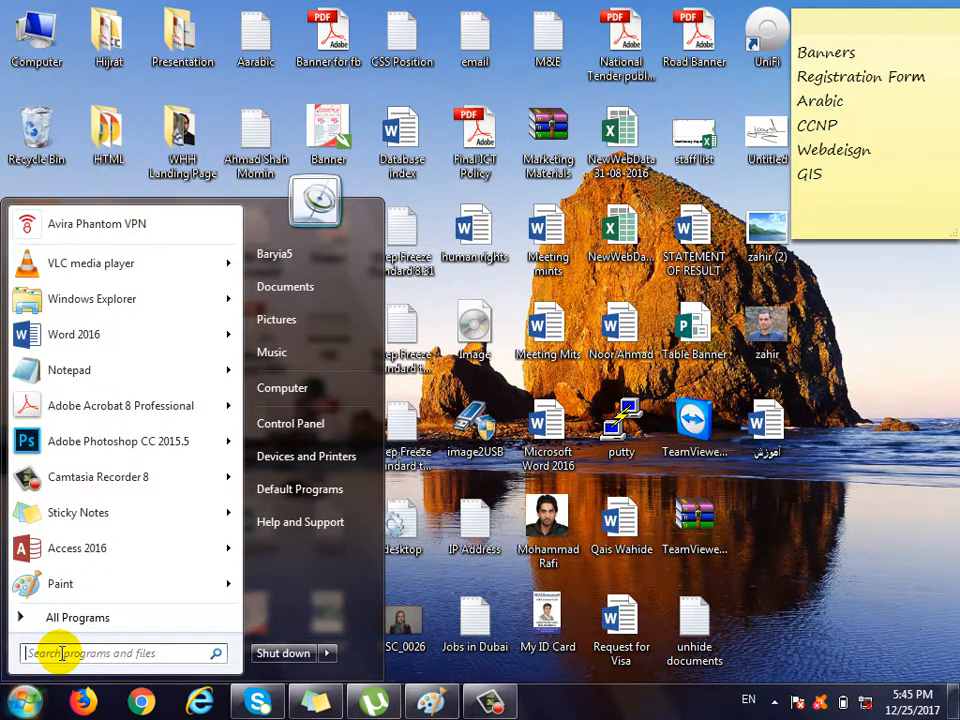
type("wordpad")
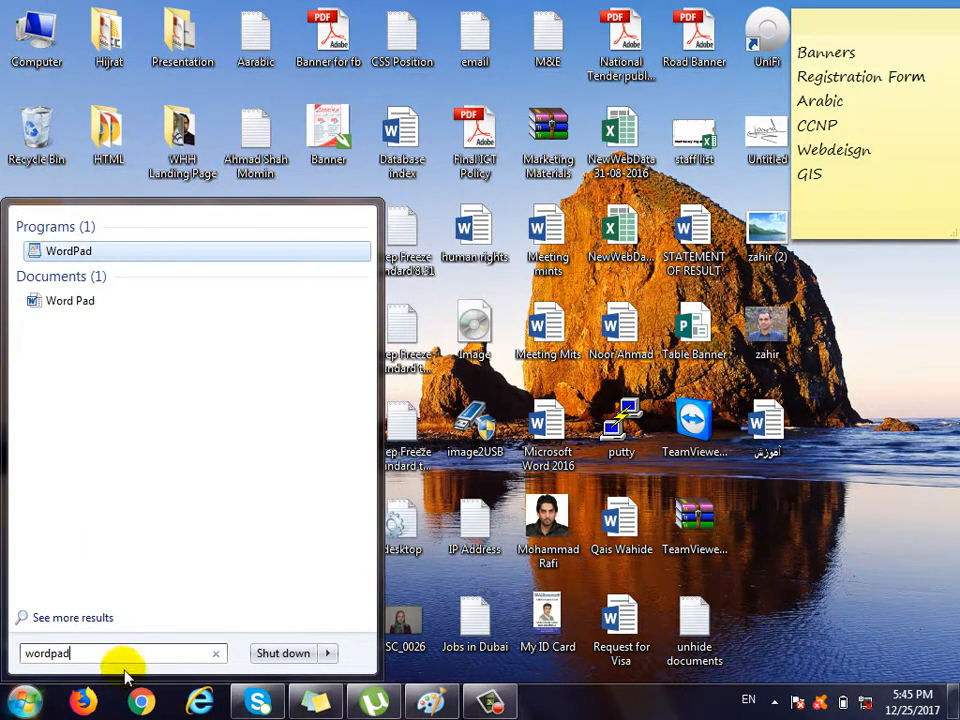
left_click_drag(118, 656, 34, 652)
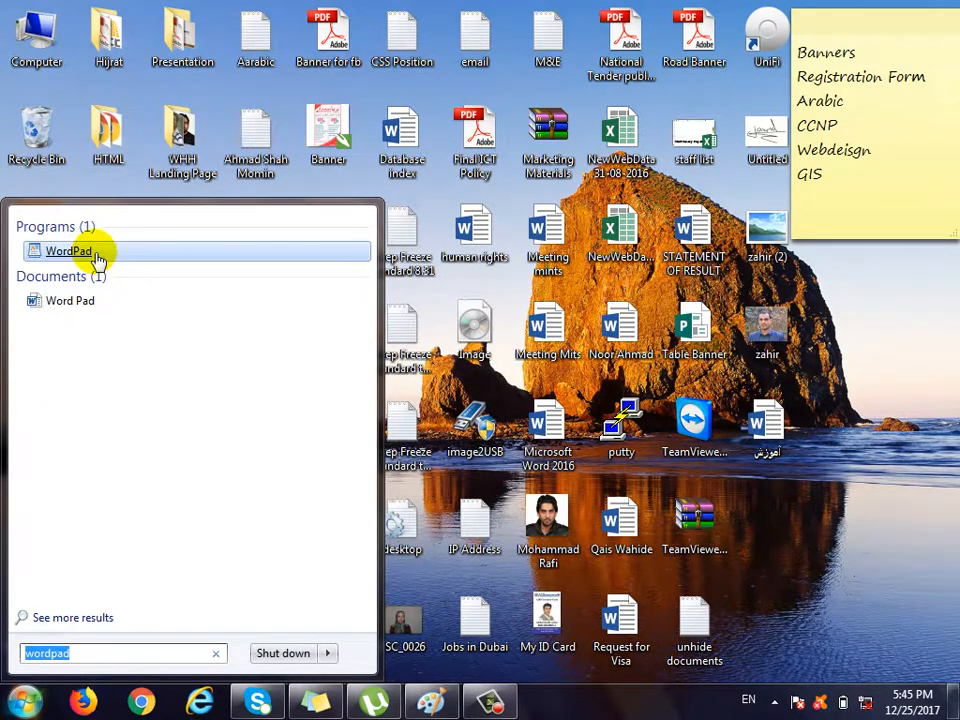
type("excedl")
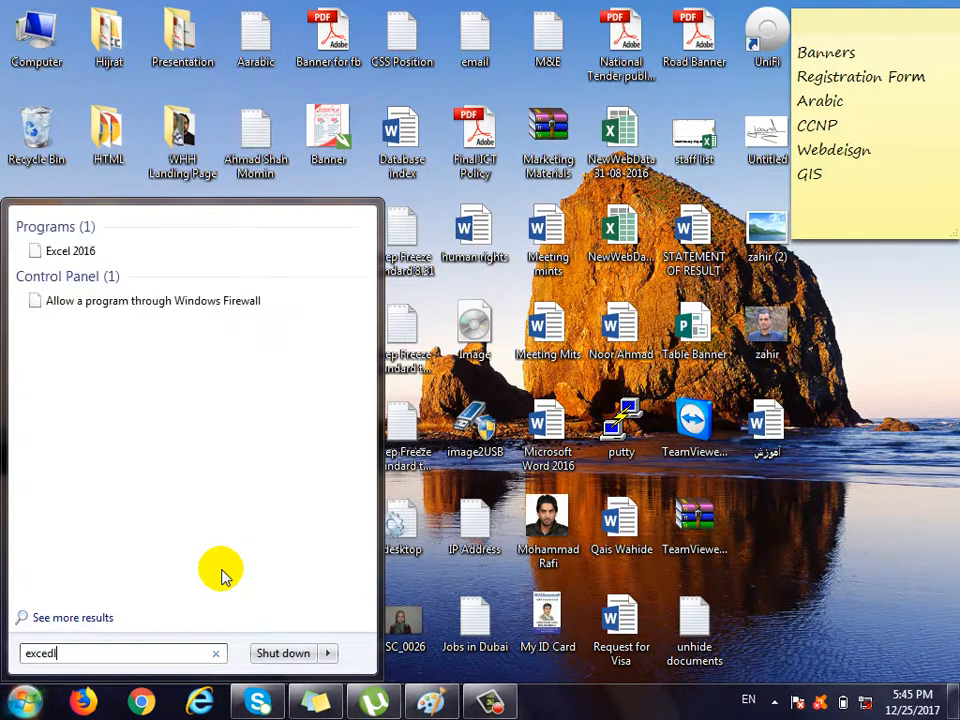
key("BackSpace")
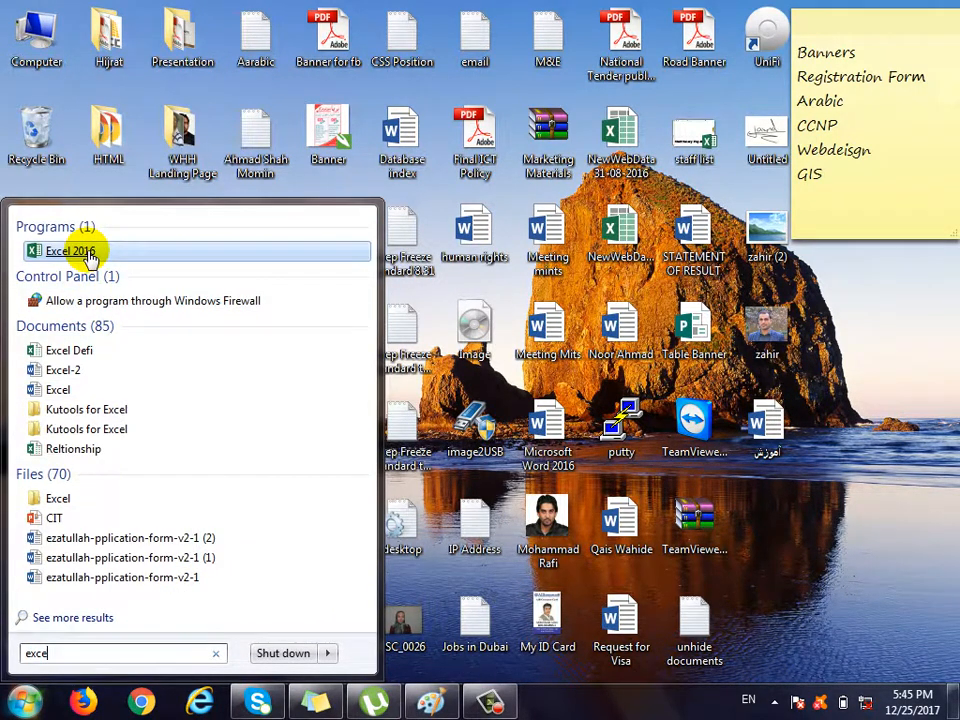
Search the computer's programs for "wordpad" and open WordPad with a blank document.
left_click(24, 700)
left_click(24, 700)
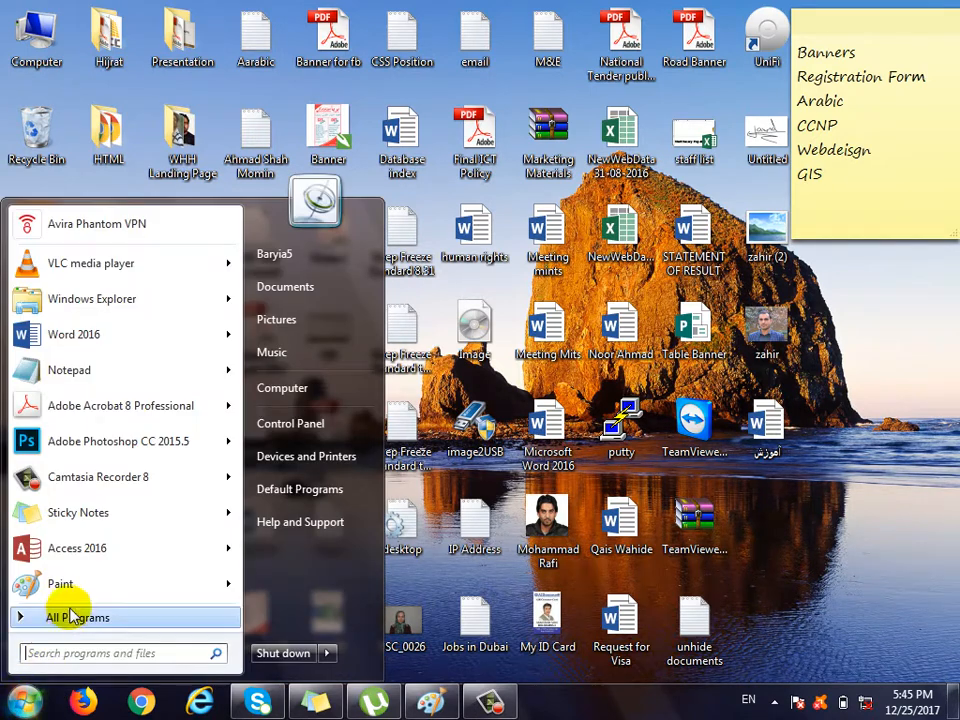
left_click(72, 617)
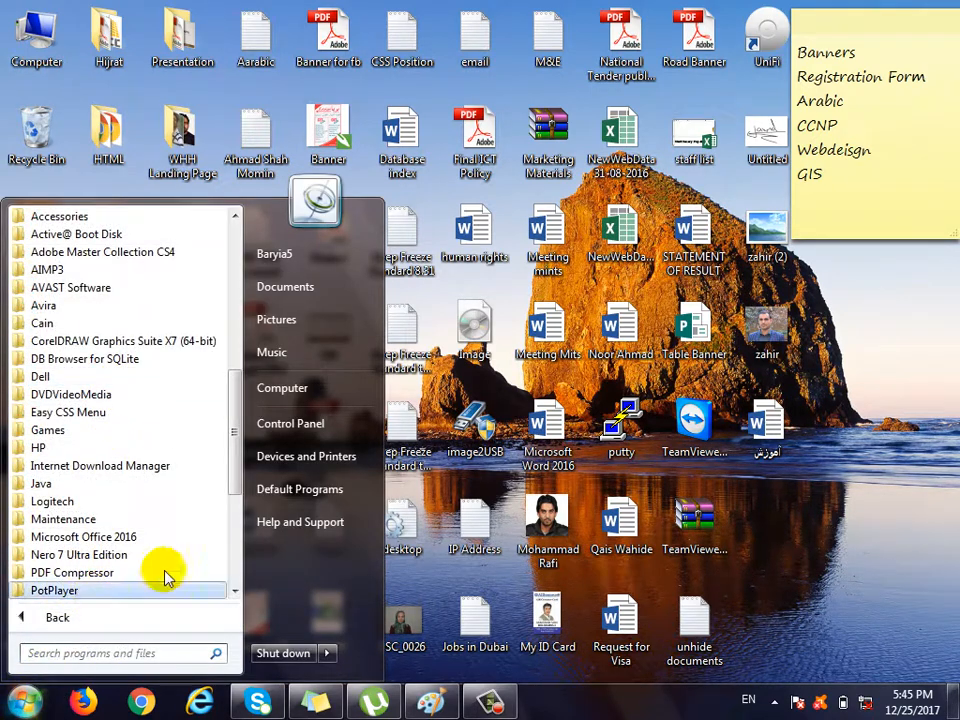
left_click(96, 652)
type("word")
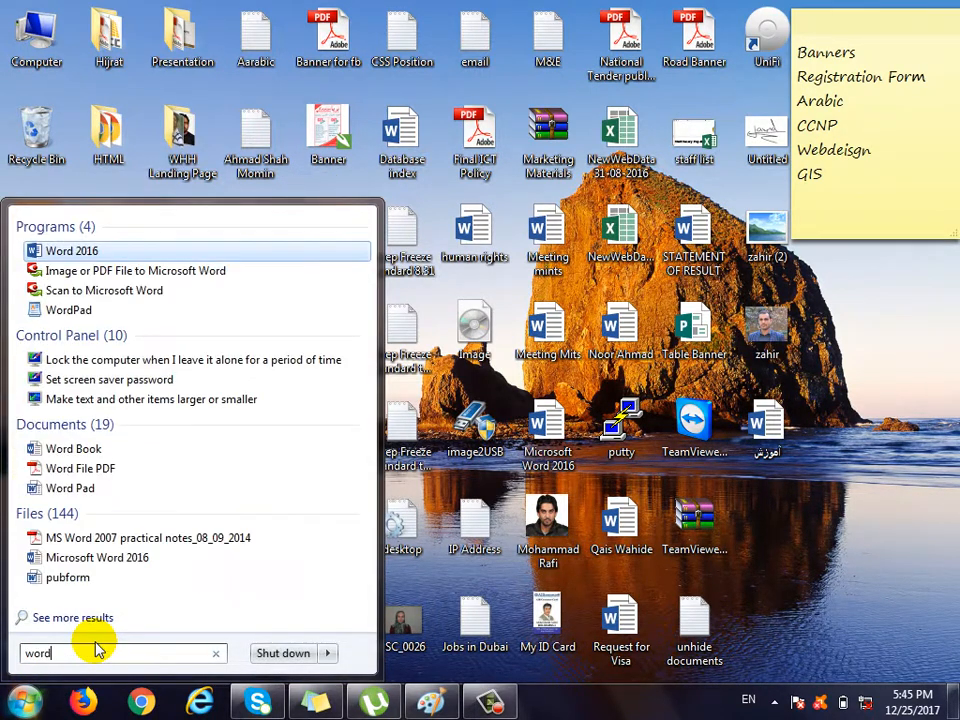
type("pad")
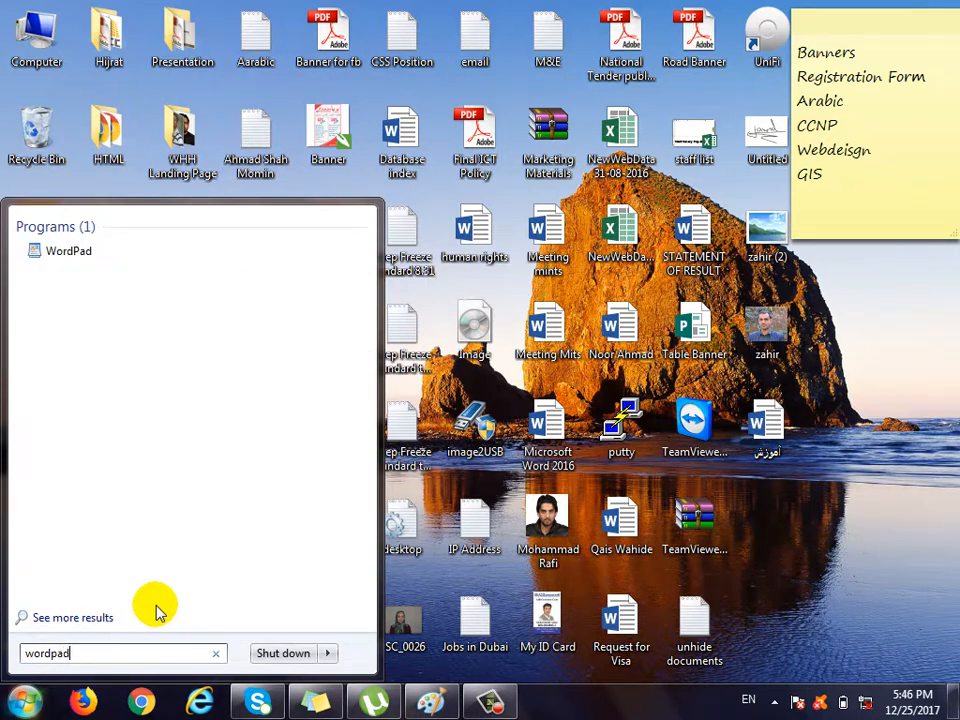
left_click(94, 251)
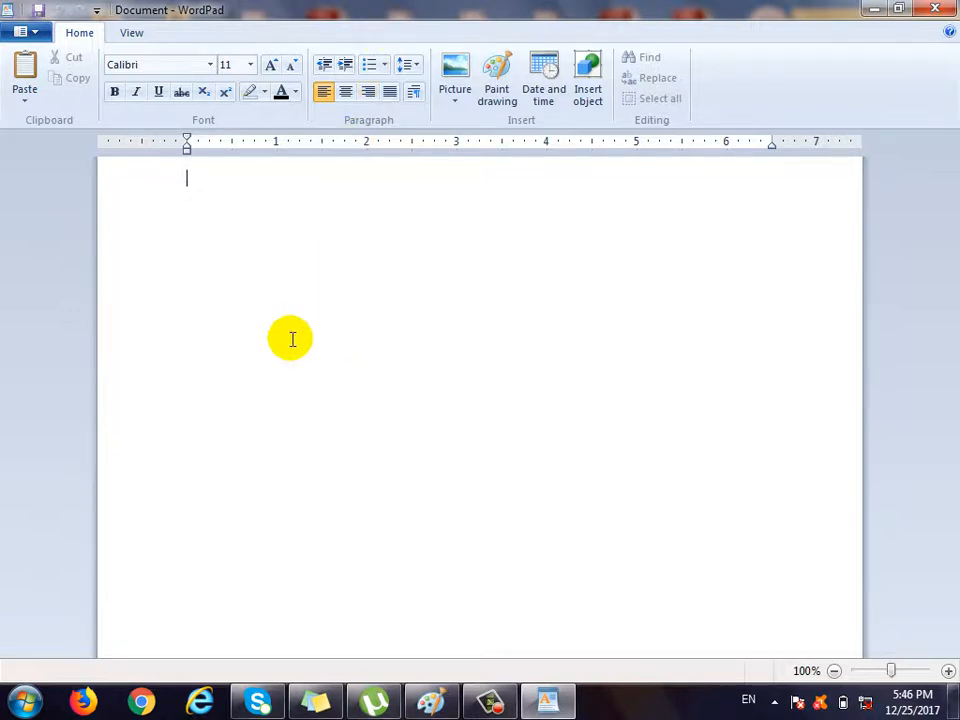
Write the heading "Word Pad:" on the second line of the blank document and start a new line.
type("Word")
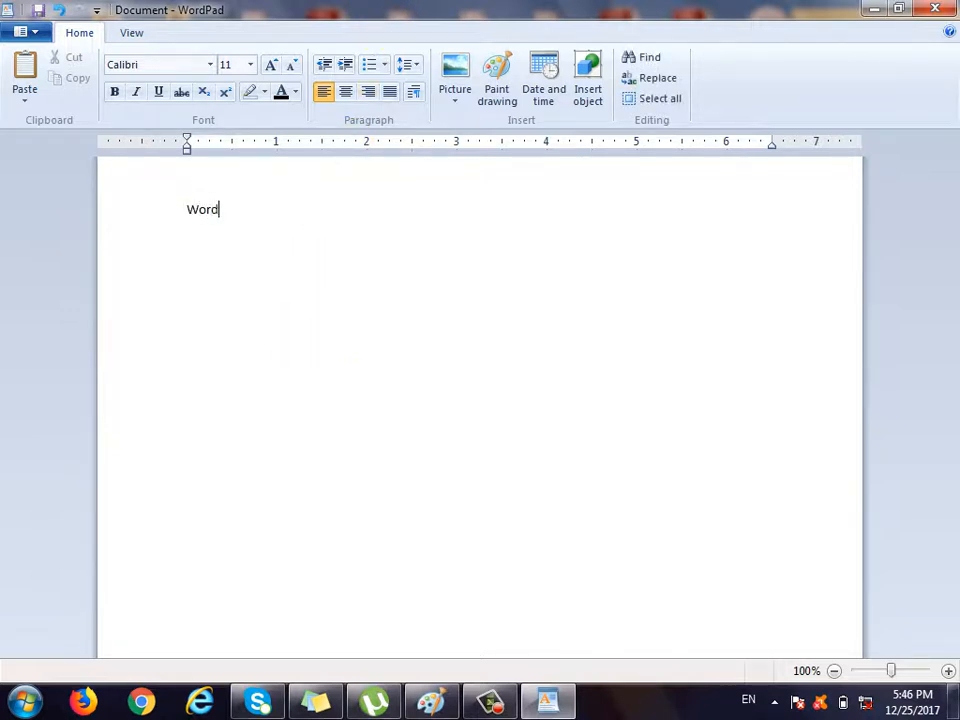
type(" Pad:")
key("Return")
Below the heading, write the indented definition "word pad is word processor, in which we do application and documentation work".
key("Tab")
type("word is")
key("BackSpace")
key("BackSpace")
type("pad is wor")
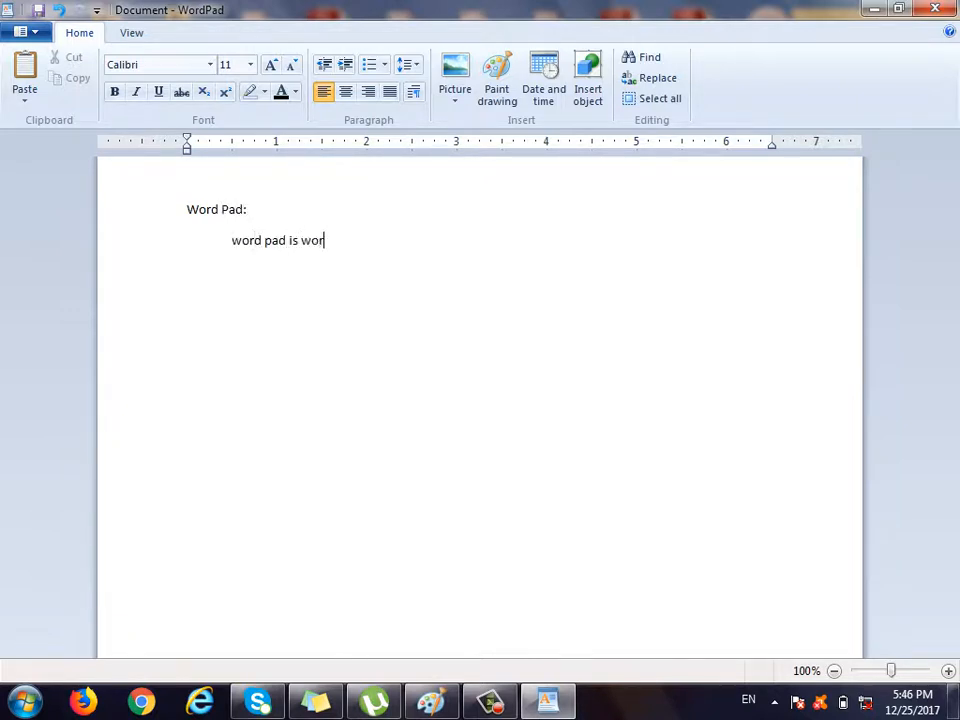
type("d processor")
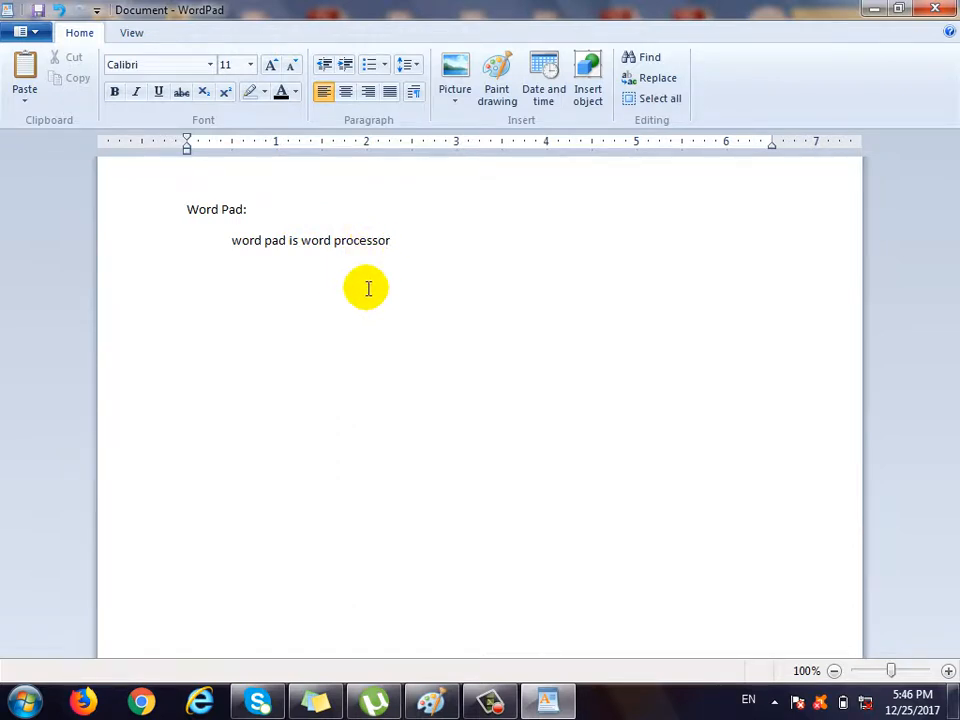
type(", in whi")
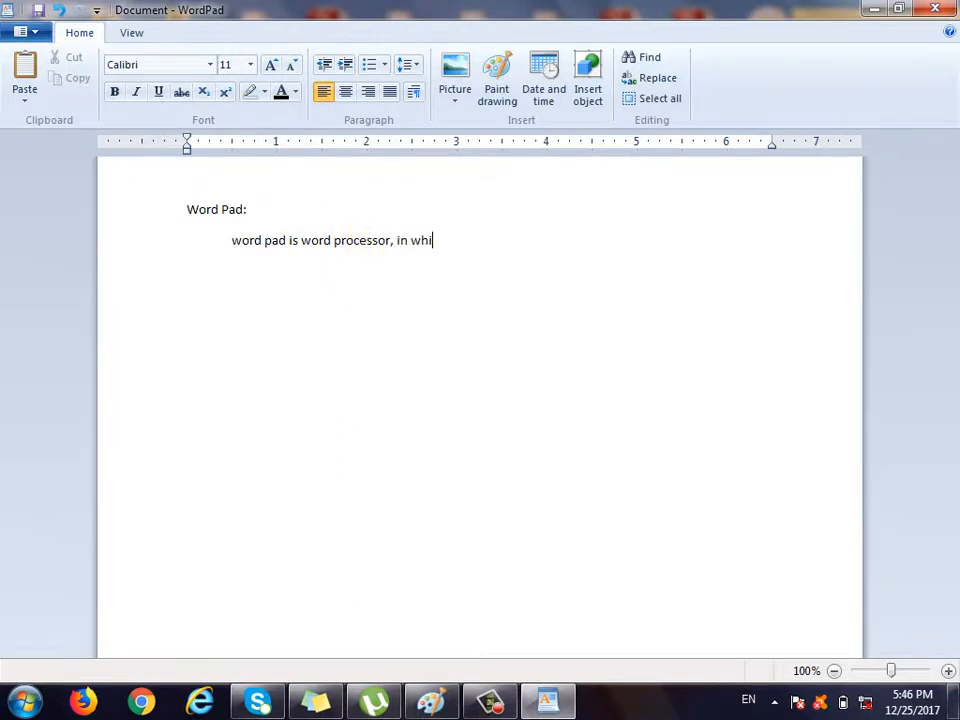
type("ch we do application and ")
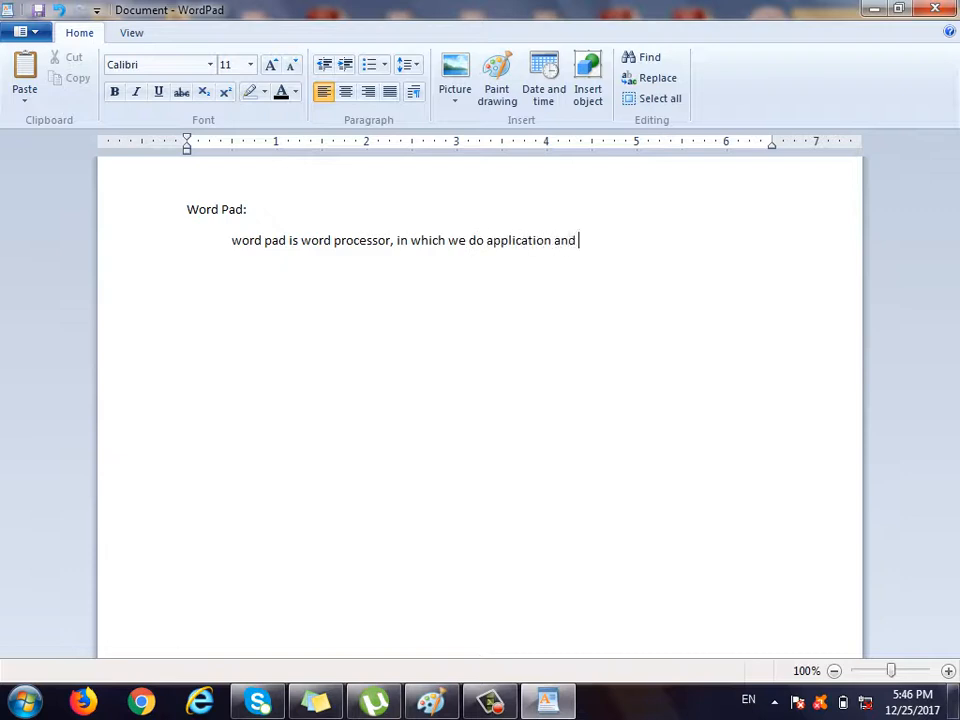
type("documentation work")
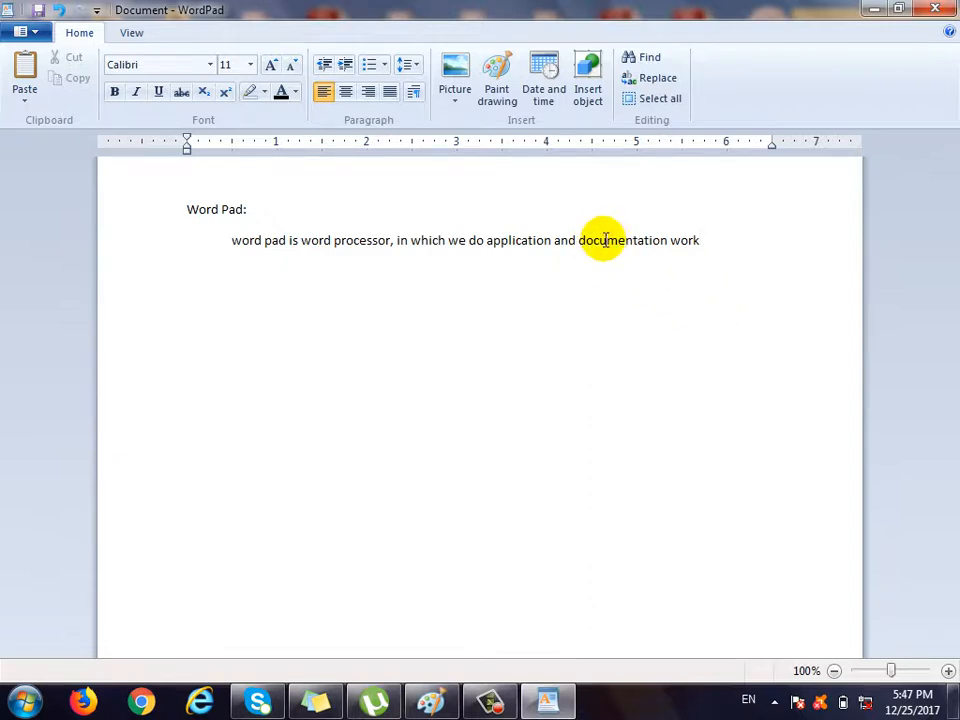
left_click(489, 700)
left_click(866, 608)
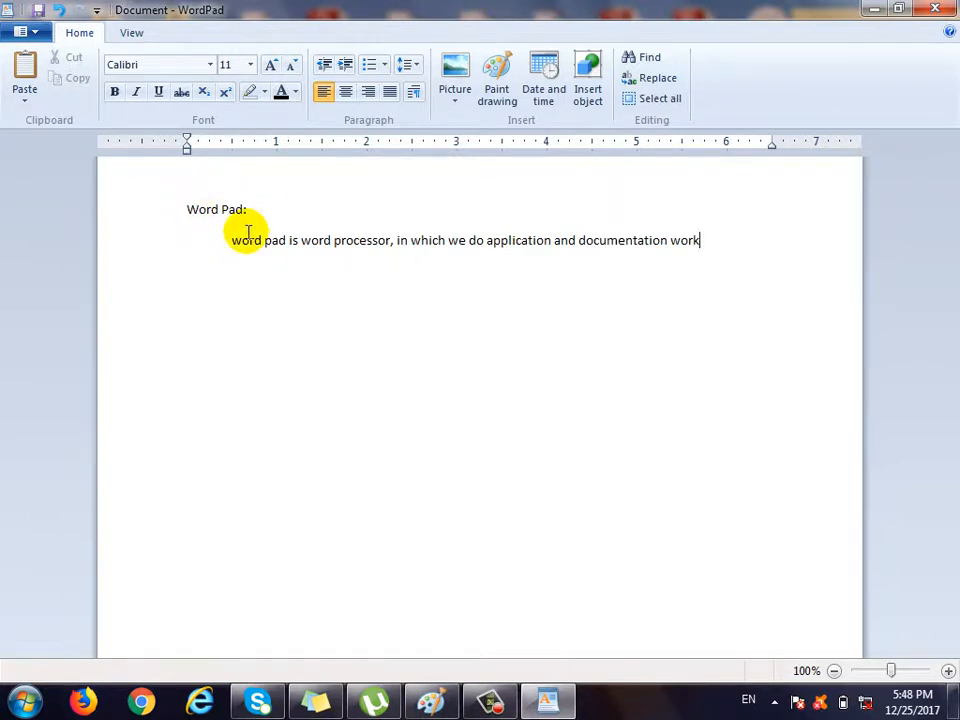
After one blank line, add the heading "Layout of Word Pad:" with the indented first item "1. Title Bar" below it.
key("Return")
key("Return")
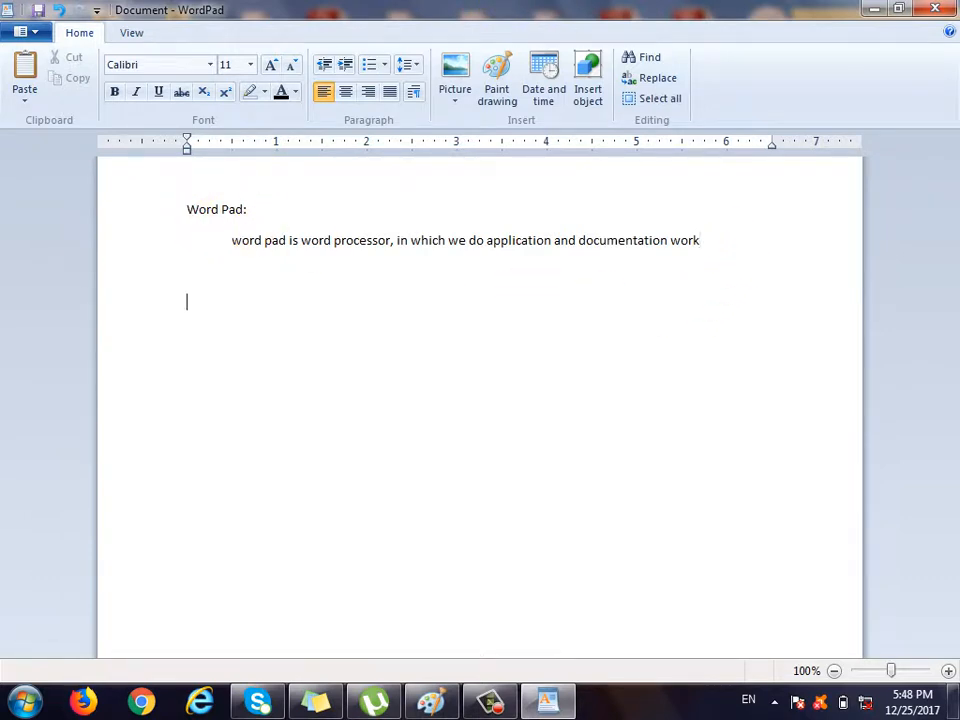
type("Layout of Word Pad:")
key("Return")
key("Tab")
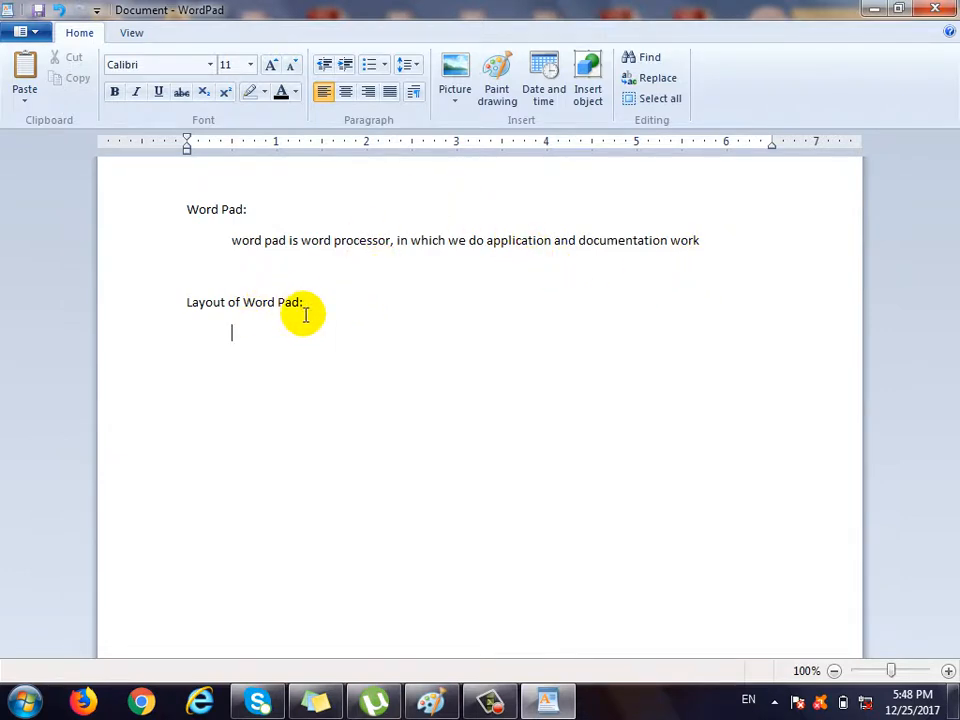
type("1. Title ")
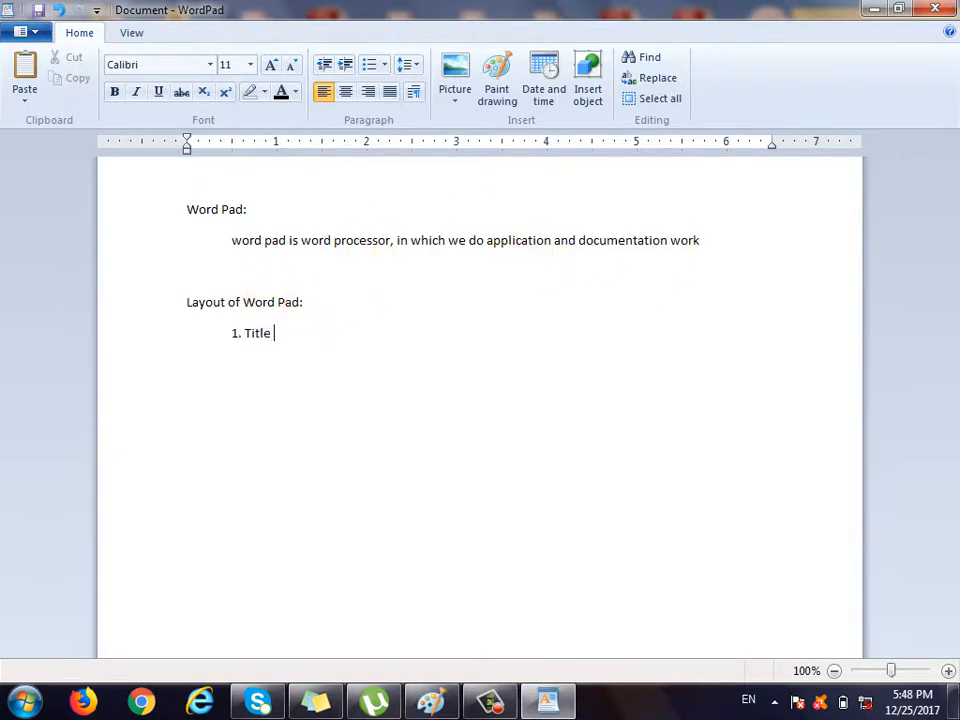
type("Bar")
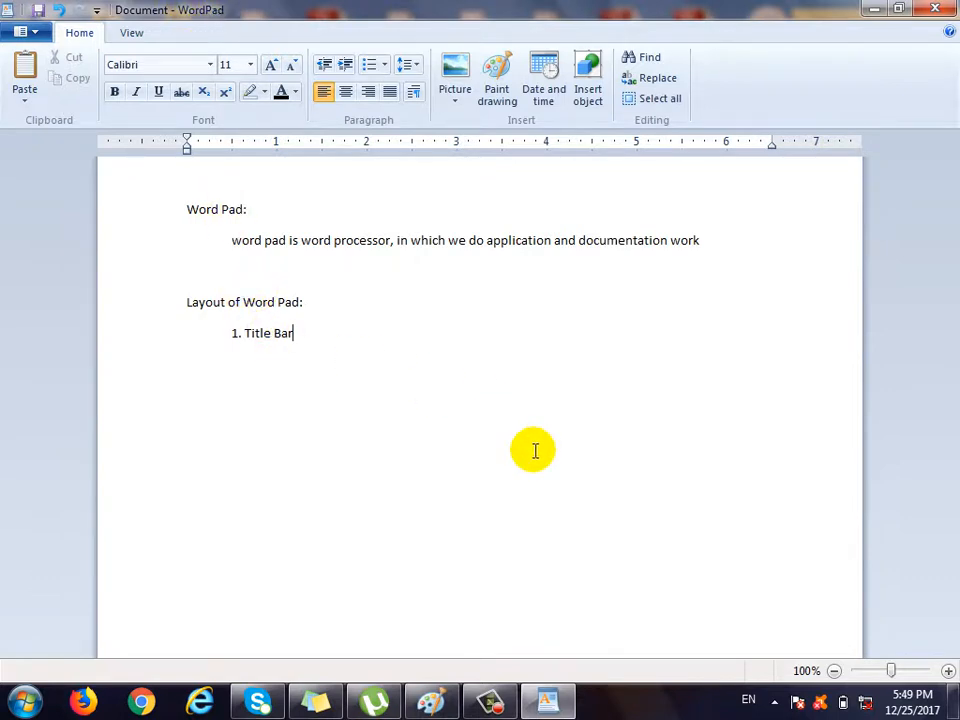
left_click(489, 700)
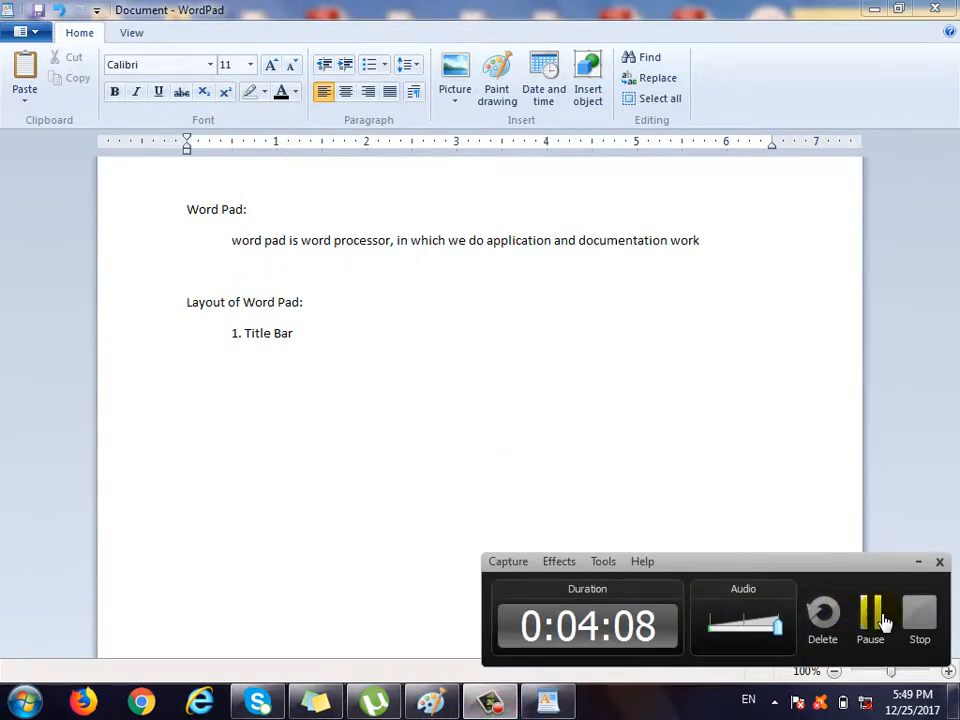
left_click(884, 622)
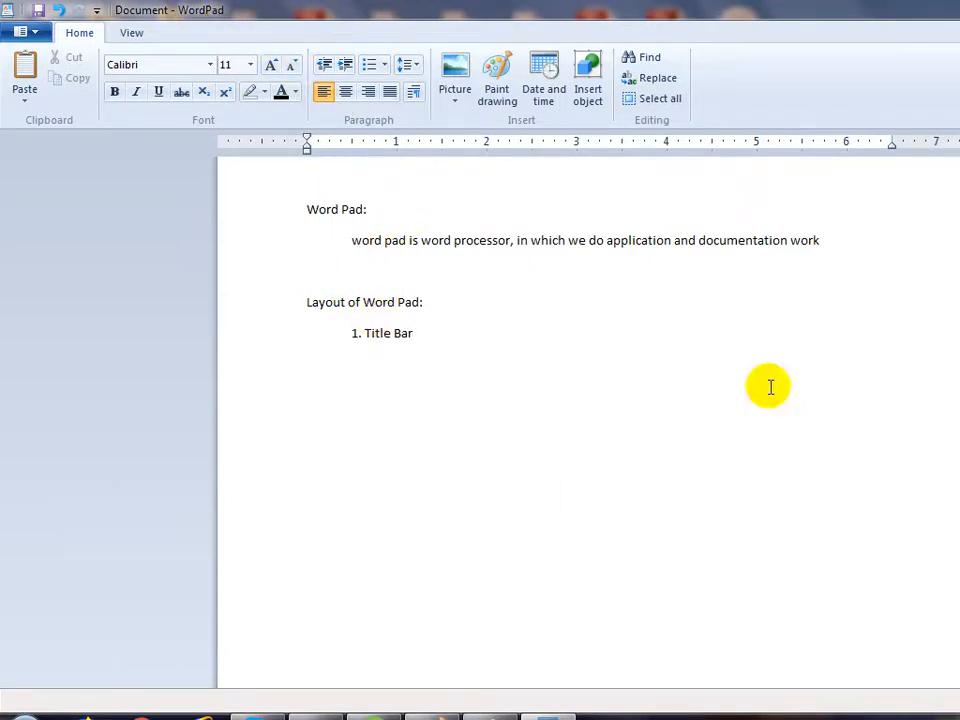
Add the indented second list item "2. Control buttons" below "1. Title Bar".
key("Return")
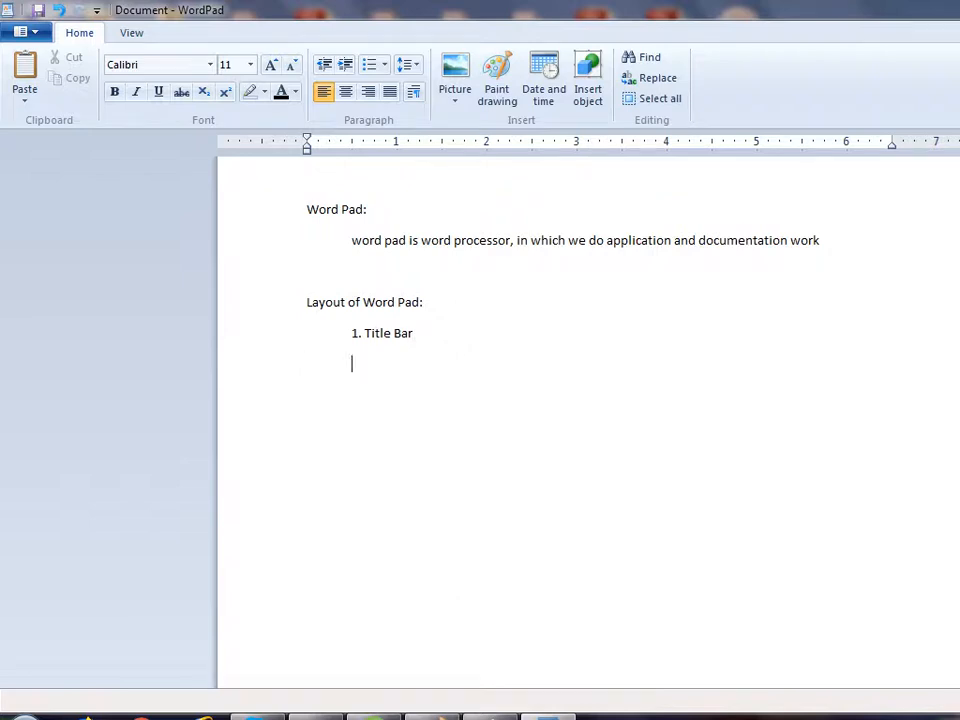
type("2")
key("Tab")
key("BackSpace")
type(". Control buttons")
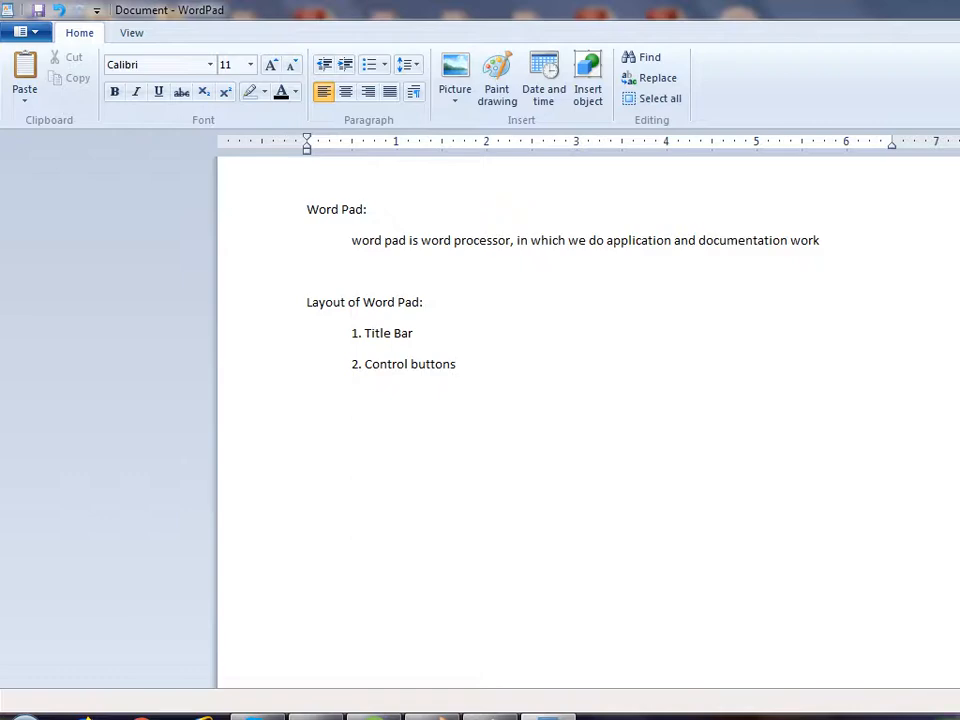
Demonstrate the window controls by minimizing, reopening, restoring down, enlarging and maximizing the document window.
key("super+d")
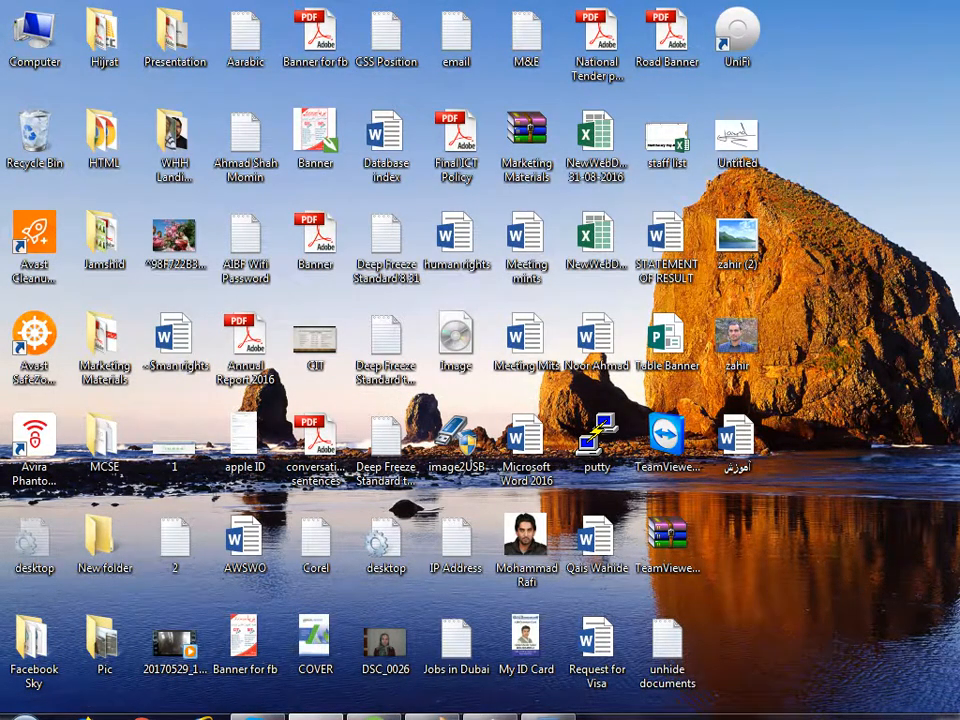
left_click(603, 590)
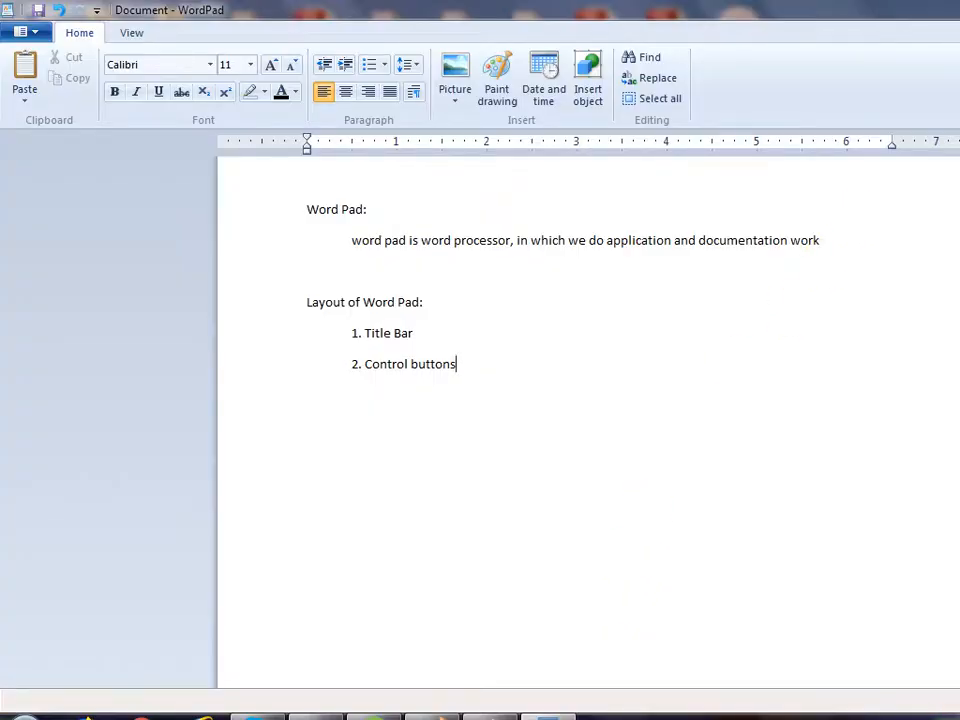
key("super+Down")
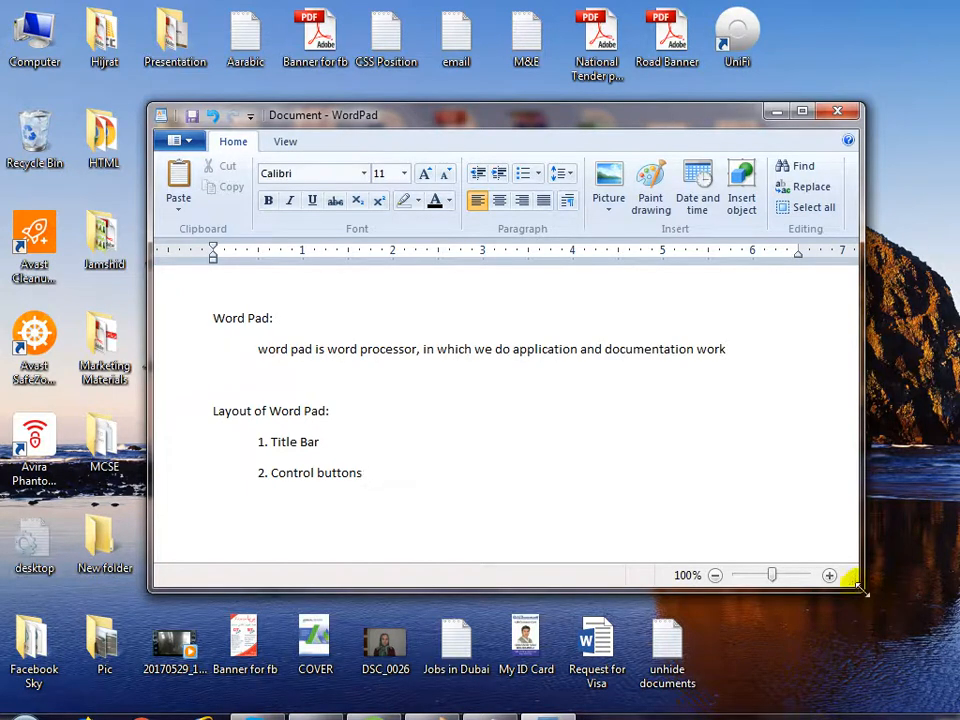
left_click_drag(862, 590, 959, 650)
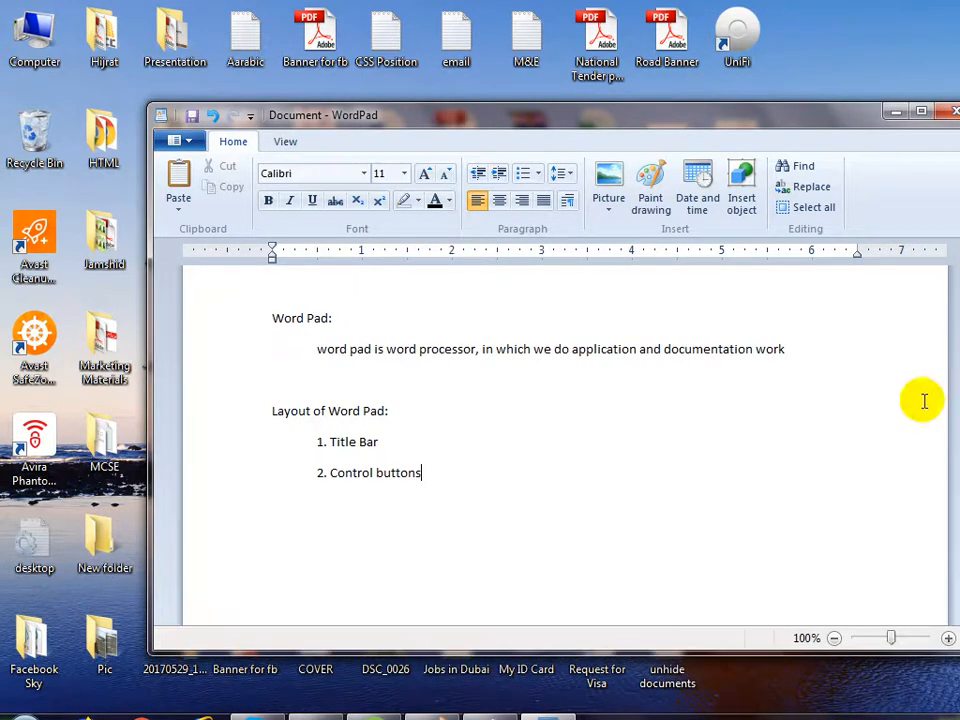
left_click(920, 110)
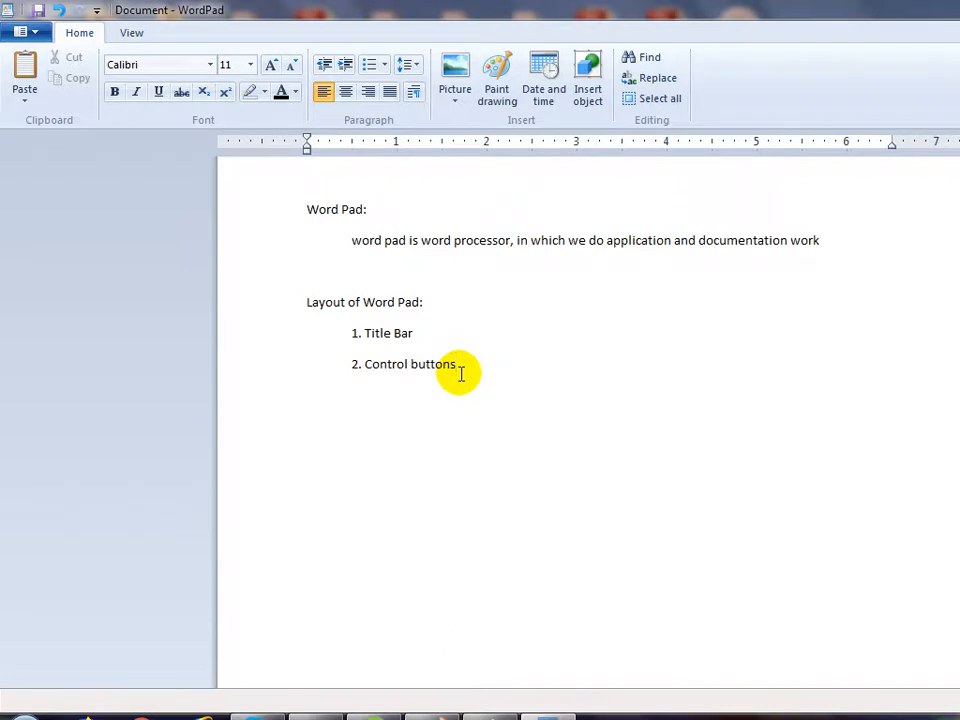
Add the indented third list item "3. Menu Bar" below "2. Control buttons".
key("Return")
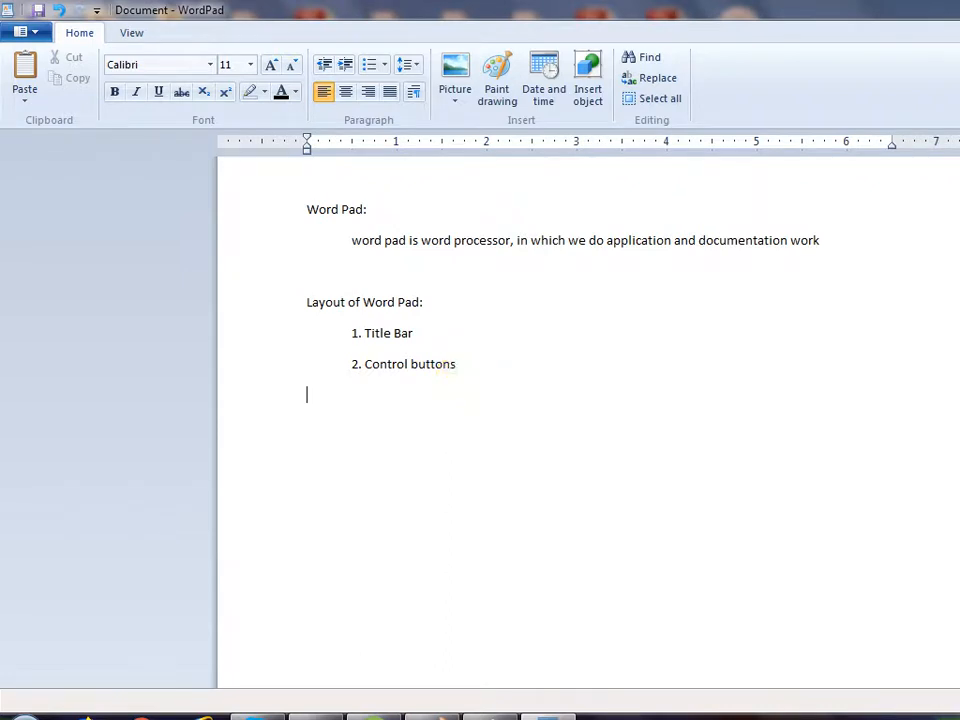
key("Tab")
type("3. Menu Bar")
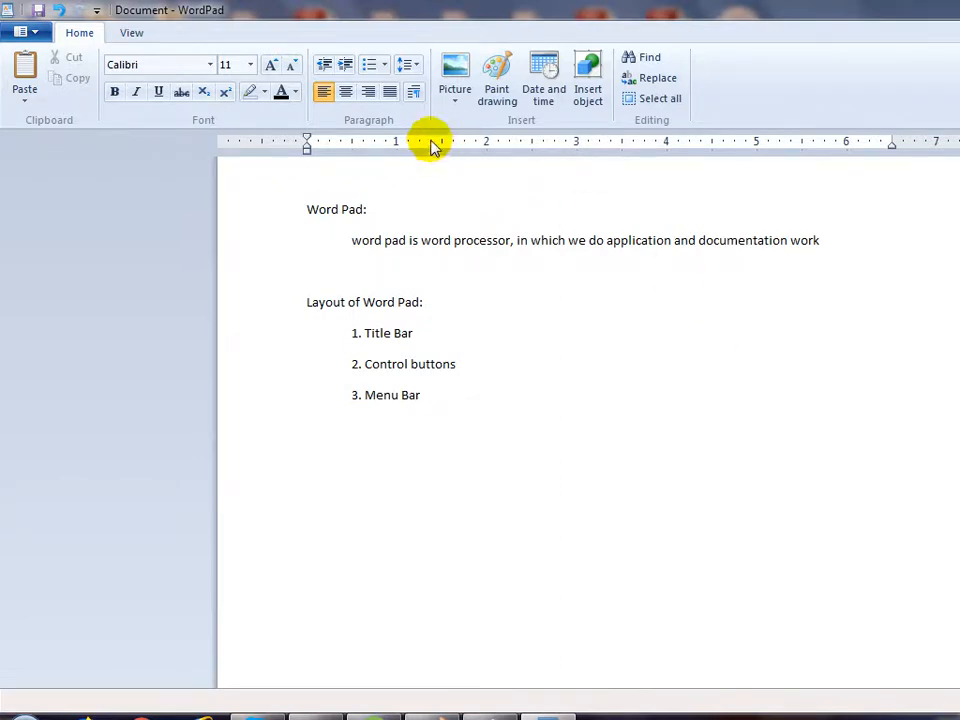
Compare the View and Home command sets, ending on the Home commands.
left_click(132, 33)
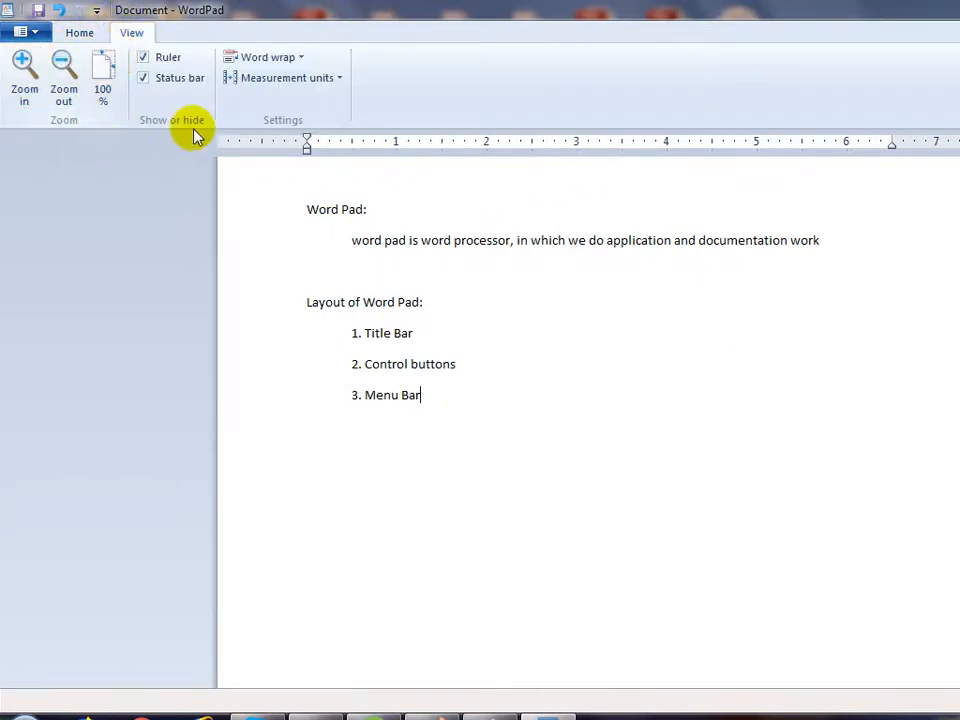
left_click(78, 32)
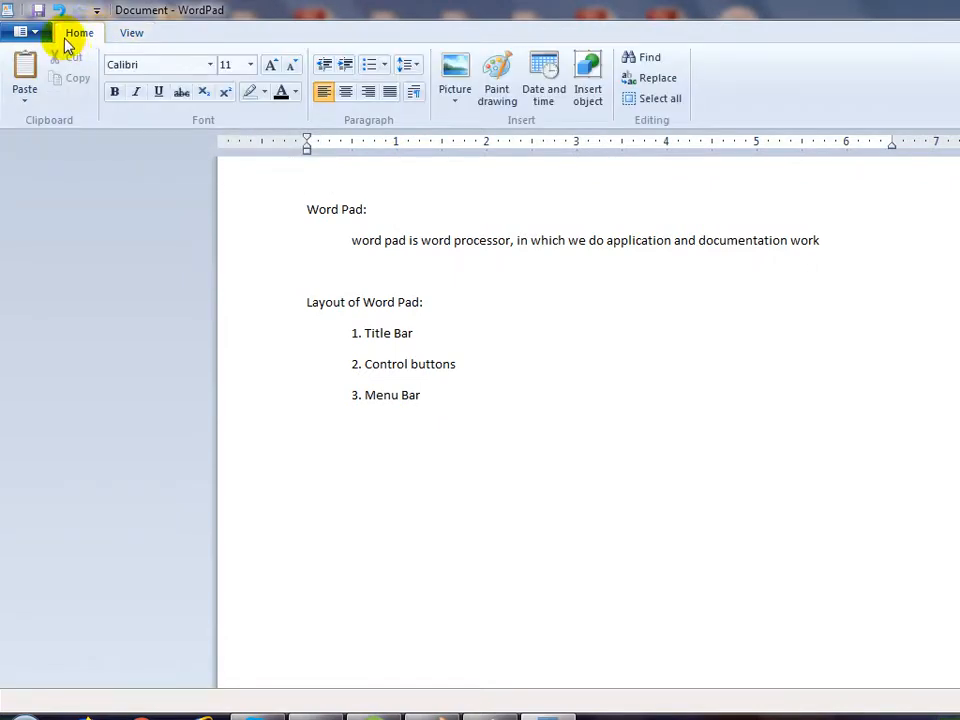
left_click(132, 34)
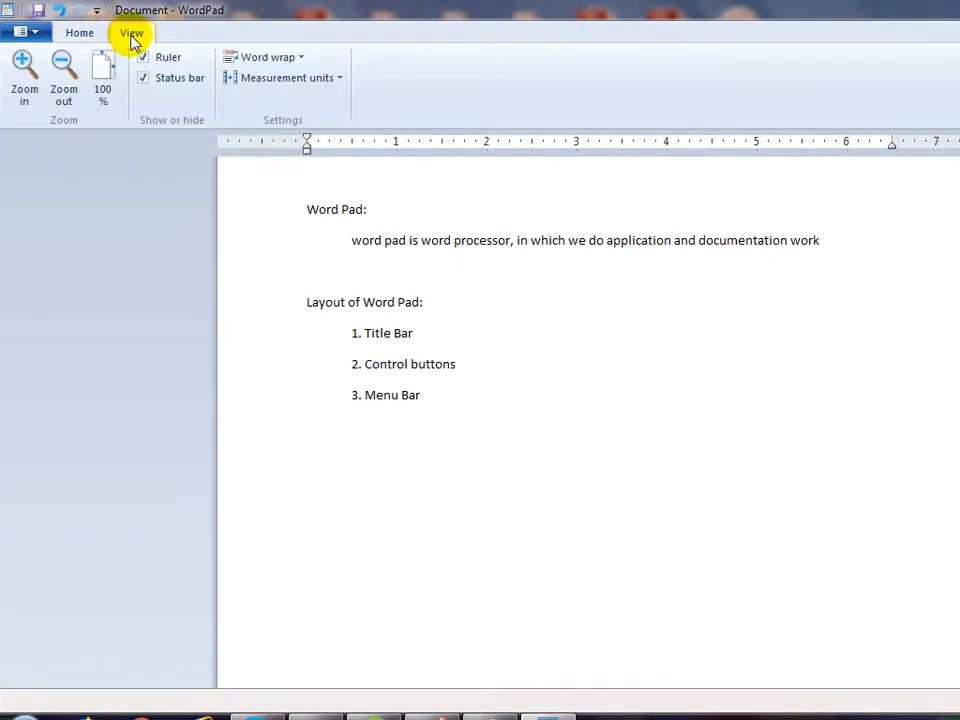
left_click(88, 34)
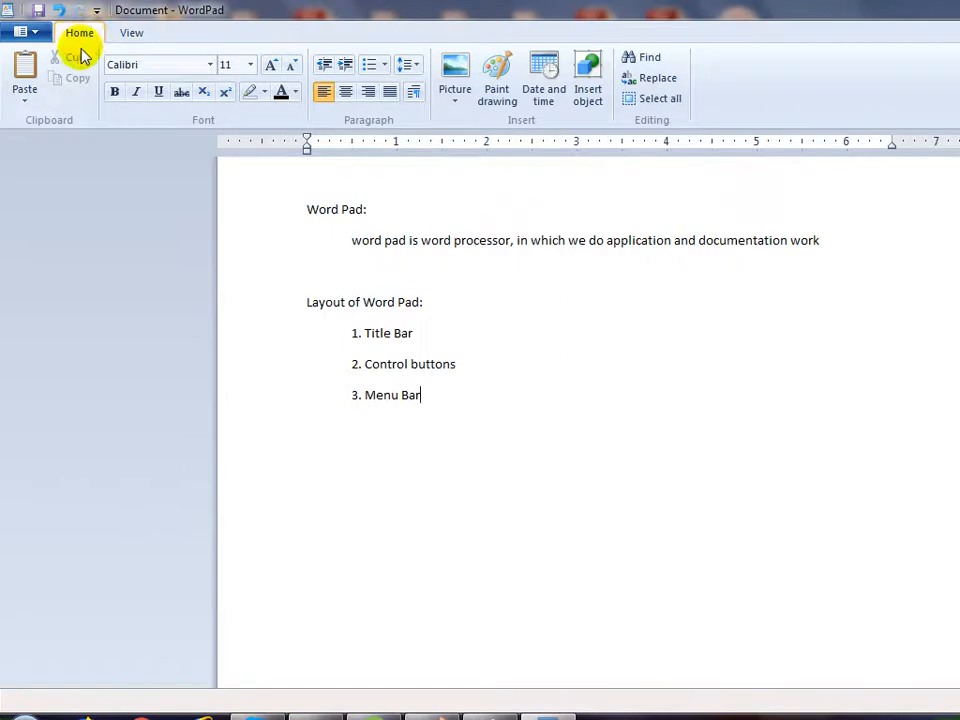
left_click(132, 36)
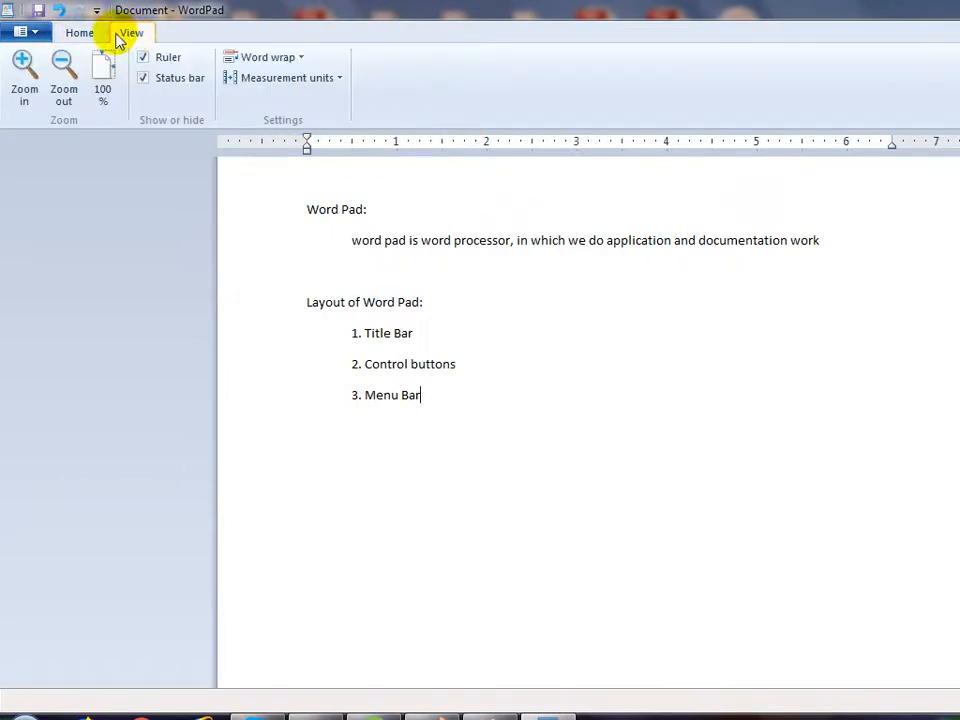
left_click(82, 34)
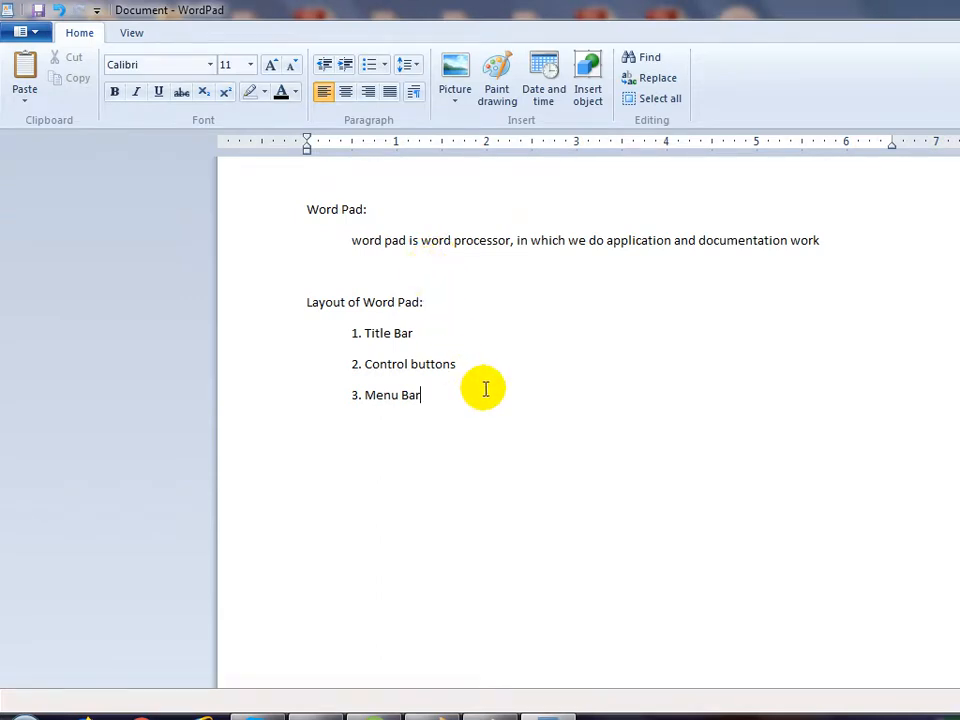
Add the indented fourth list item "4. Standard Bar" below "3. Menu Bar".
key("Return")
key("Tab")
type("e4")
key("BackSpace")
key("BackSpace")
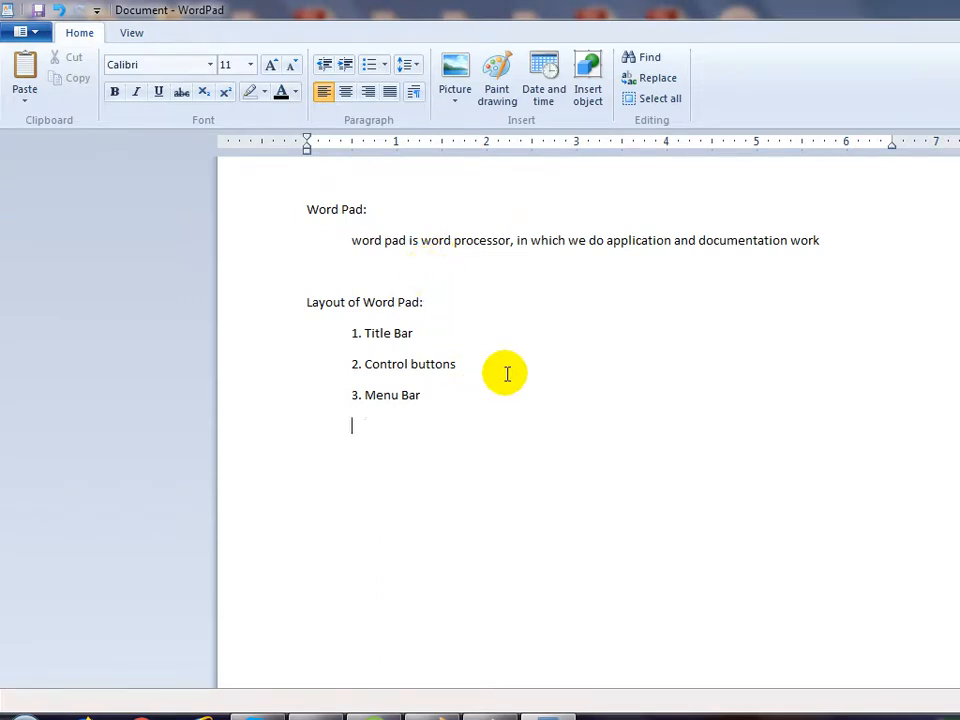
type("4. Standard Bar")
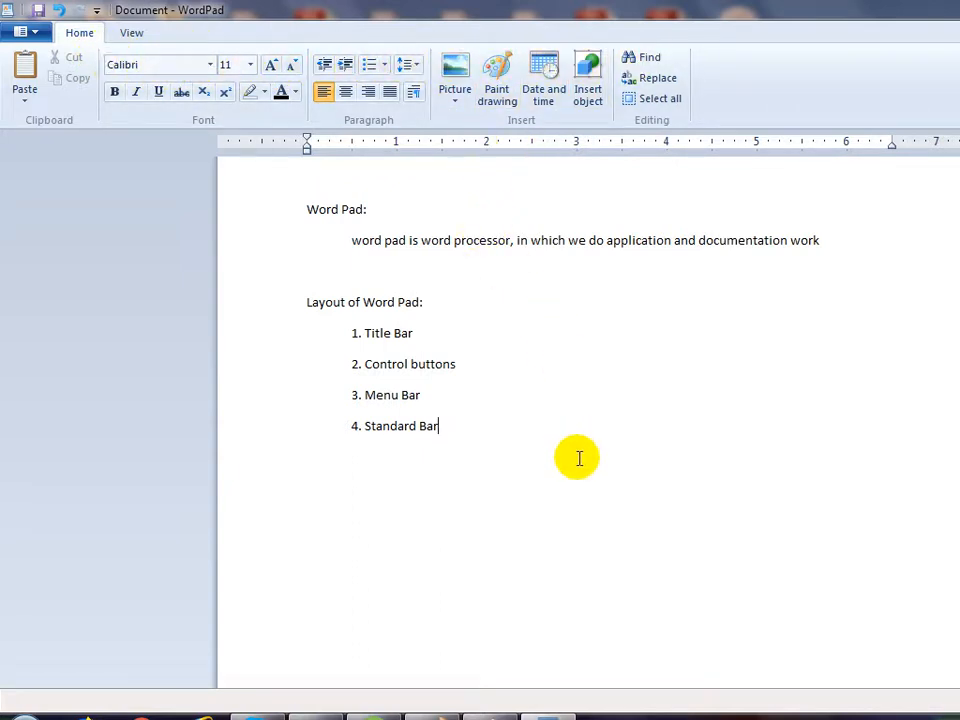
Add the indented fifth list item "5. Ruler" below "4. Standard Bar".
key("Return")
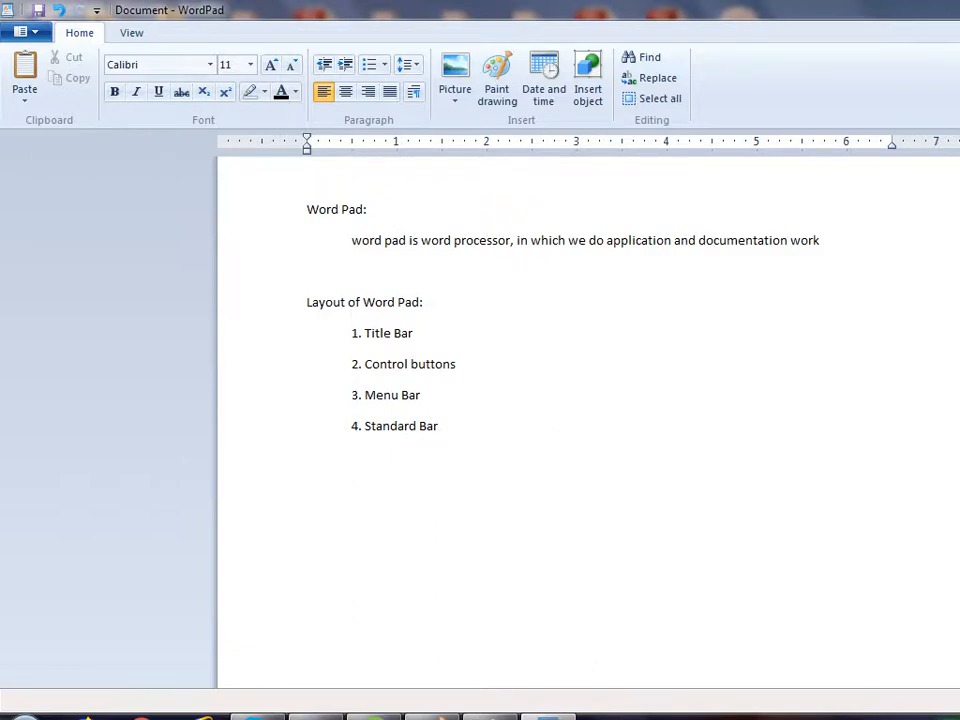
type("5")
key("Tab")
key("BackSpace")
type(". Ruler")
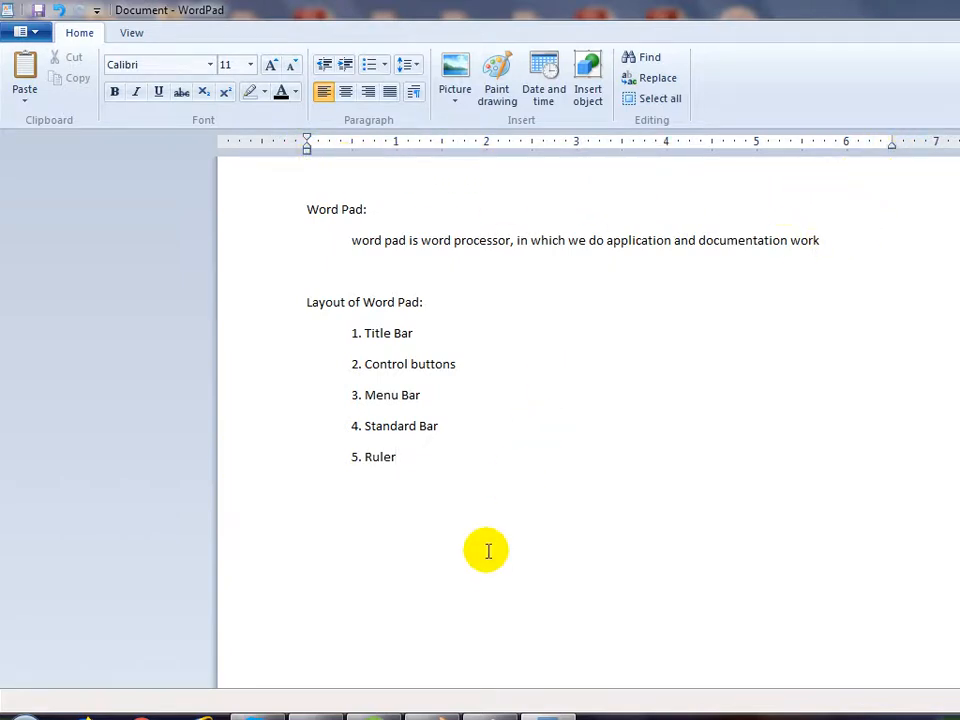
Add the indented sixth list item "6. Status Bar" below "5. Ruler".
key("Return")
key("Tab")
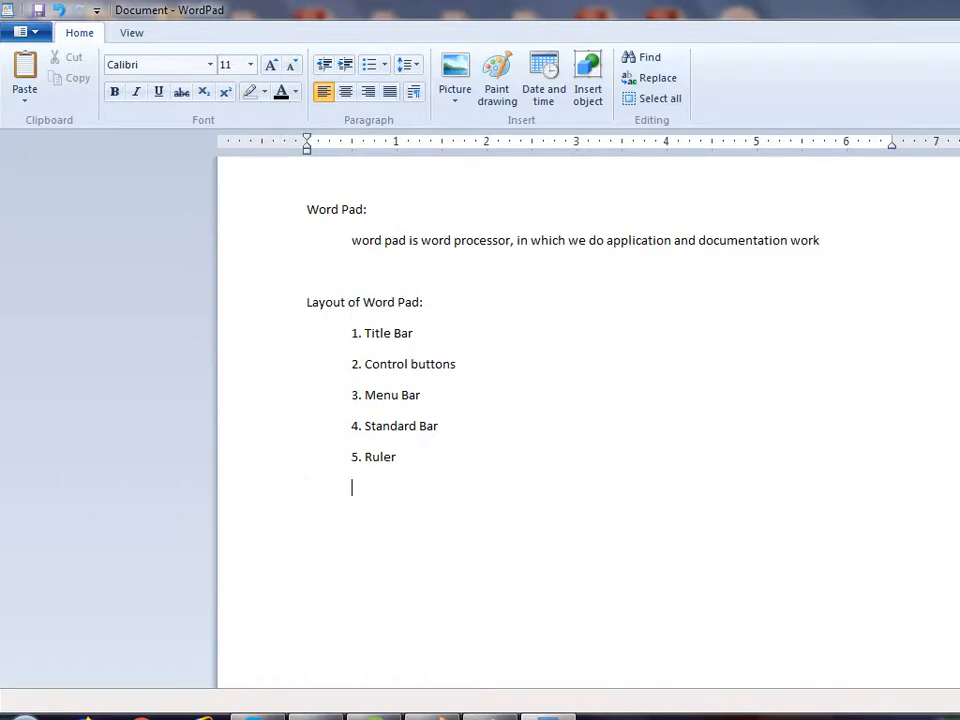
type("6")
key("Tab")
key("BackSpace")
type(". Status Bar")
Examine the document at several larger and smaller zoom levels, ending at its original size.
scroll(590, 410, "up", 4)
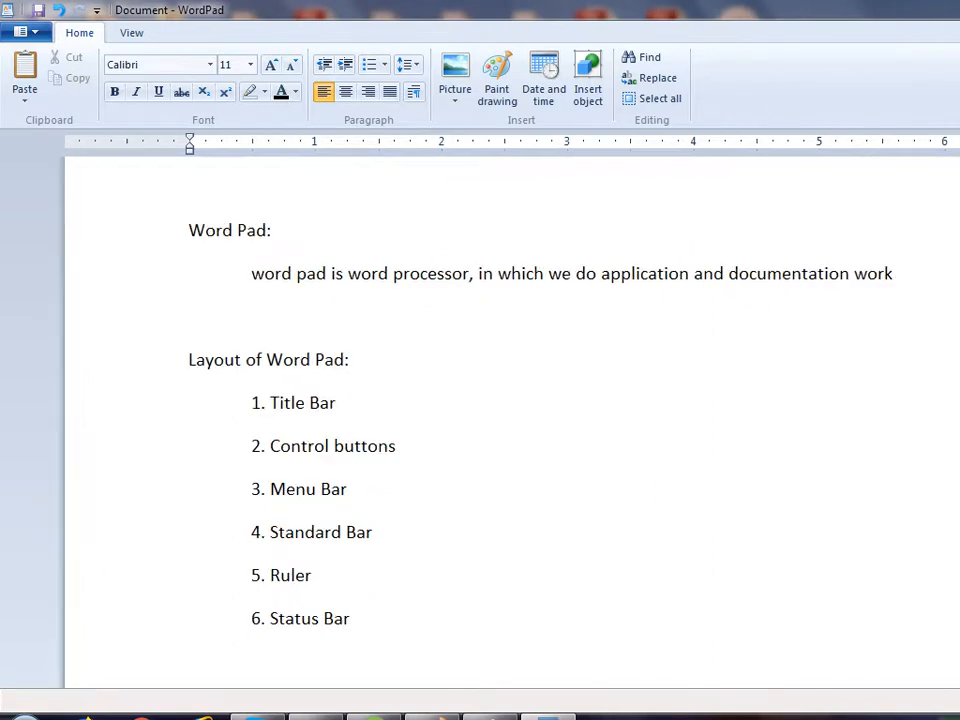
scroll(570, 410, "down", 3)
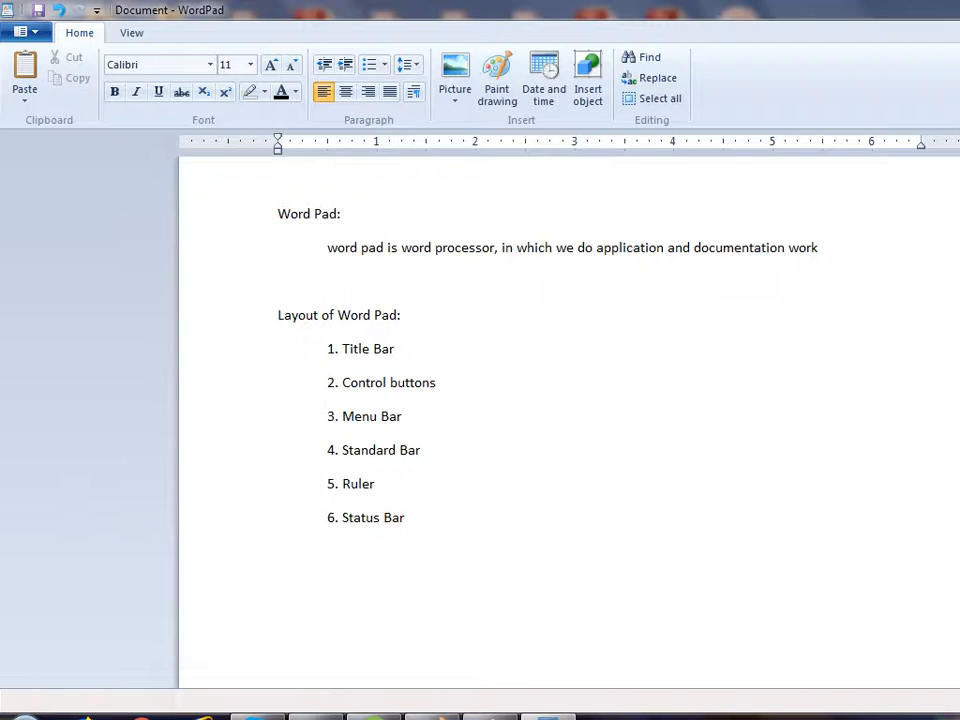
scroll(570, 410, "up", 3)
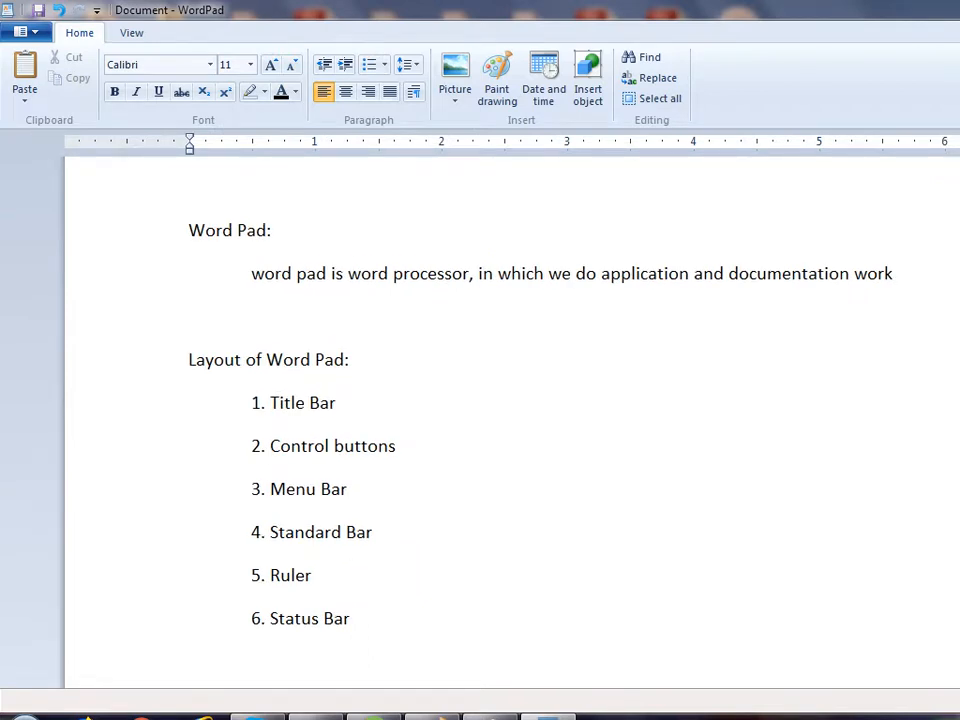
scroll(590, 410, "down", 3)
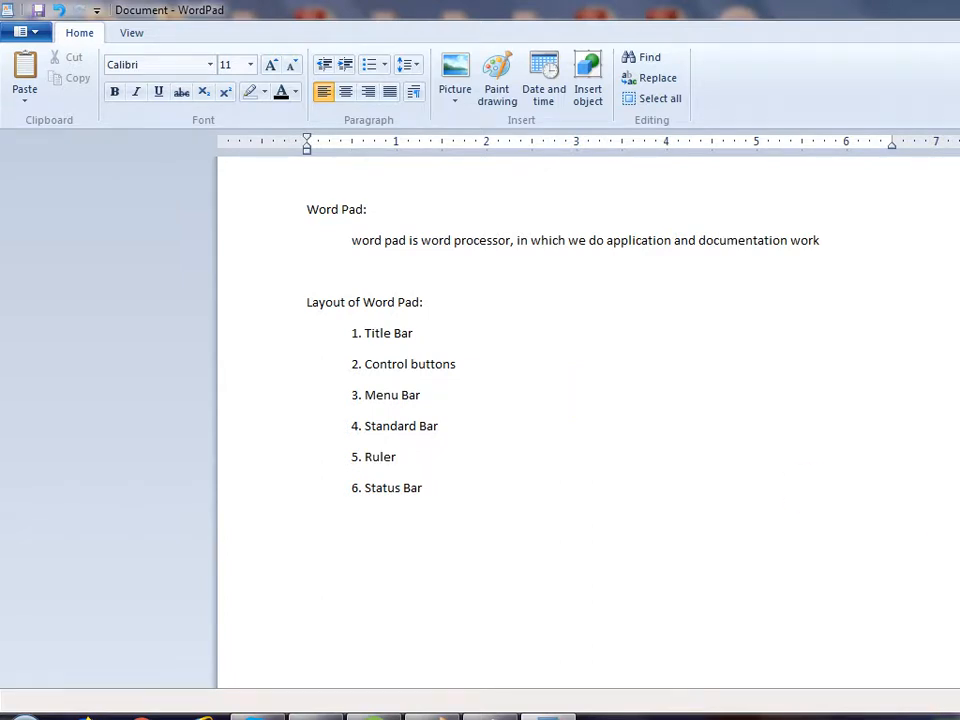
scroll(570, 420, "up", 1)
scroll(570, 420, "up", 5)
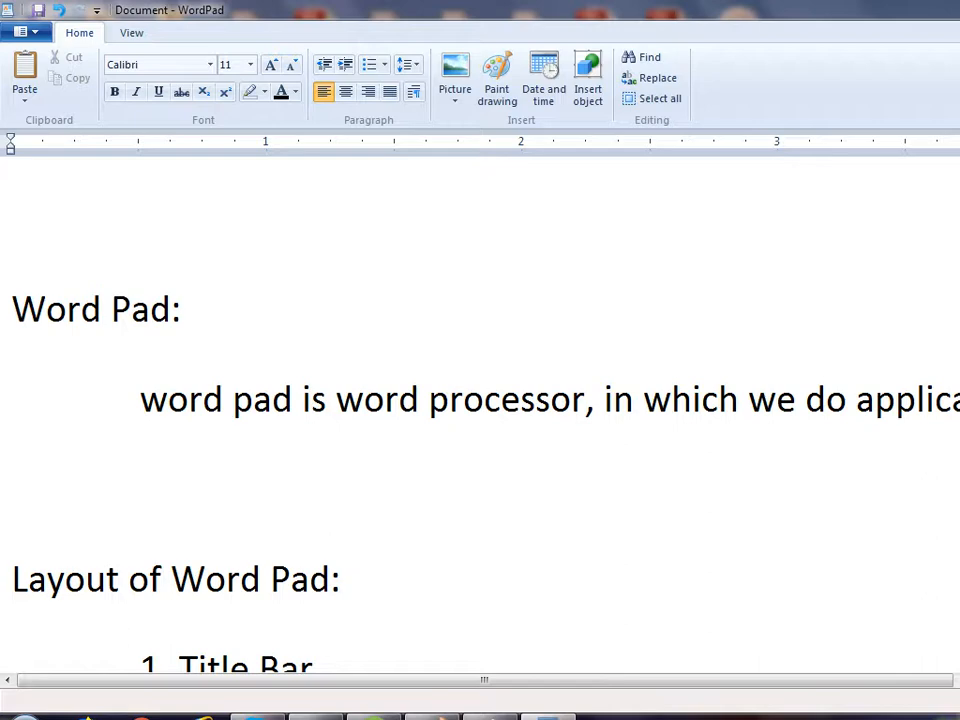
scroll(480, 420, "down", 1)
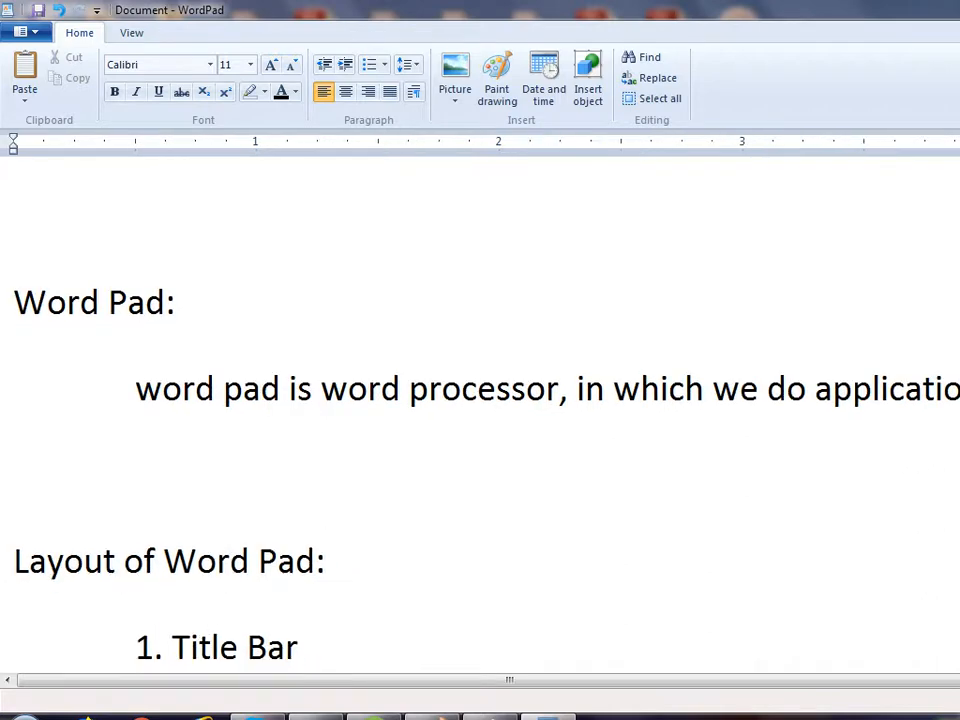
scroll(480, 420, "down", 4)
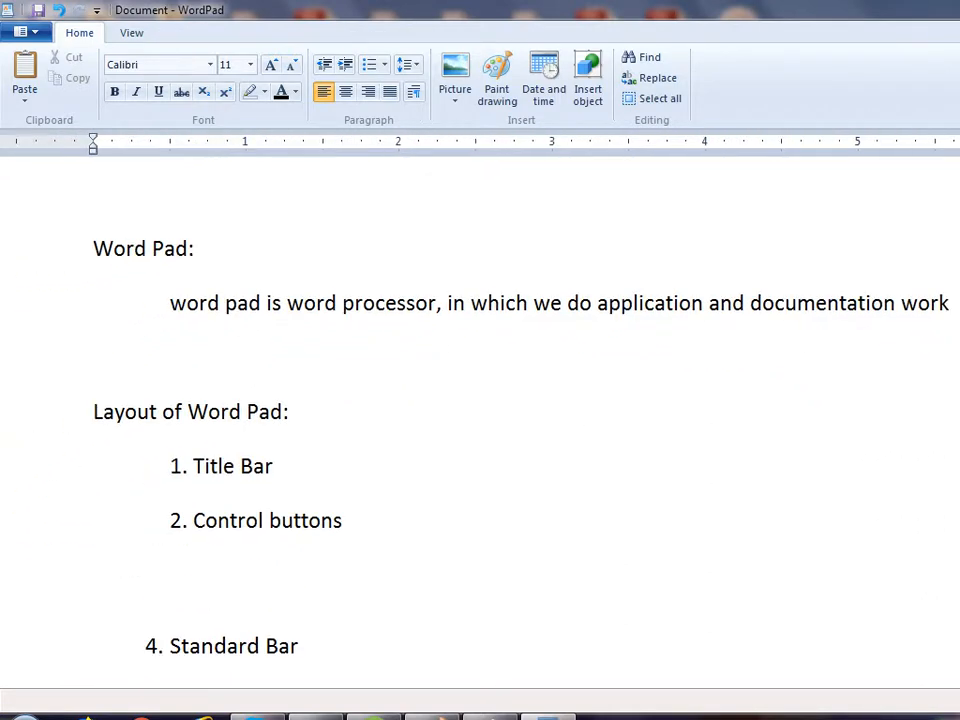
scroll(480, 420, "down", 4)
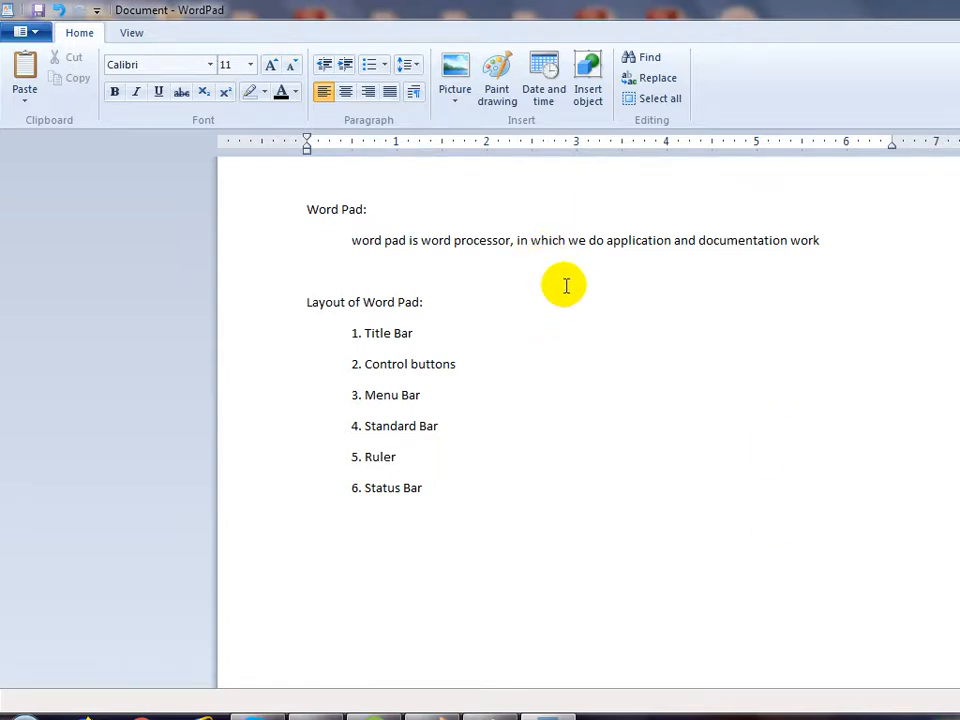
scroll(939, 542, "up", 3)
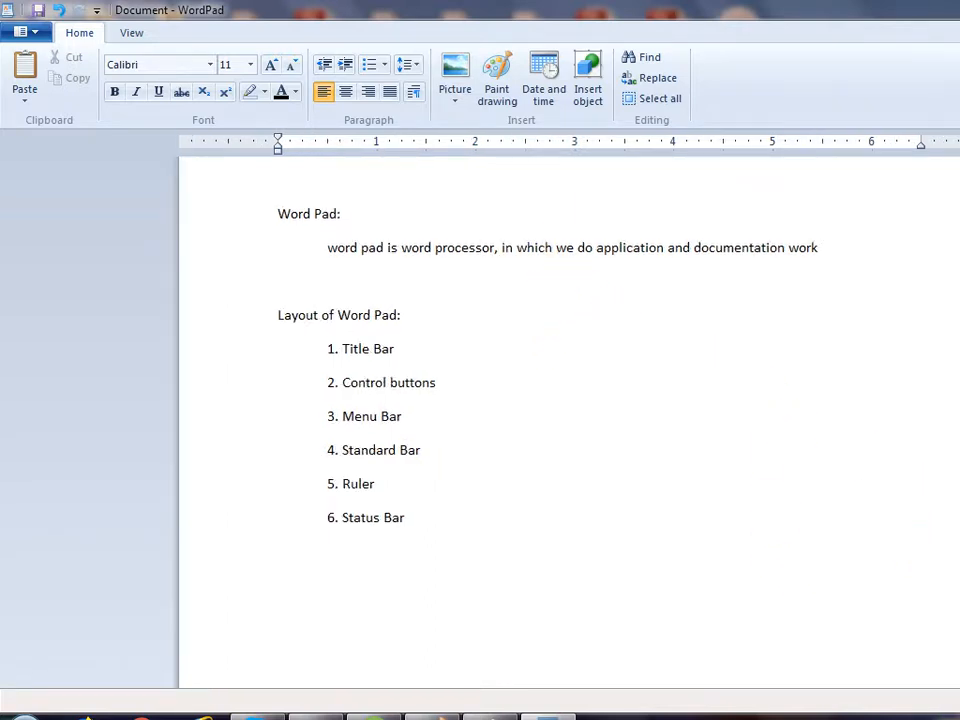
scroll(939, 542, "up", 2)
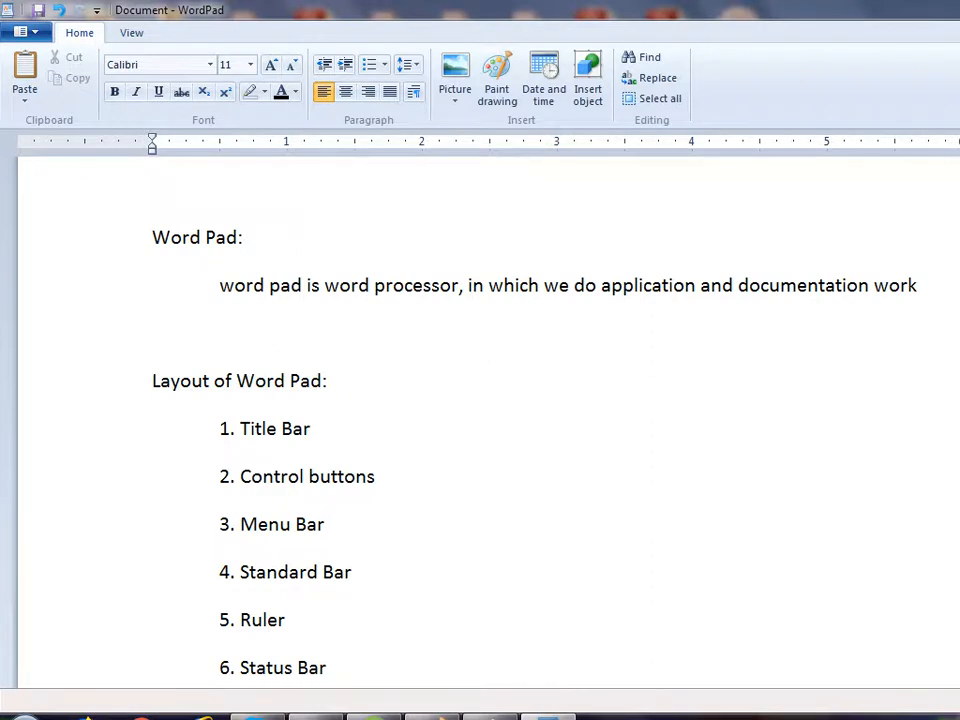
scroll(939, 542, "down", 5)
scroll(939, 542, "down", 3)
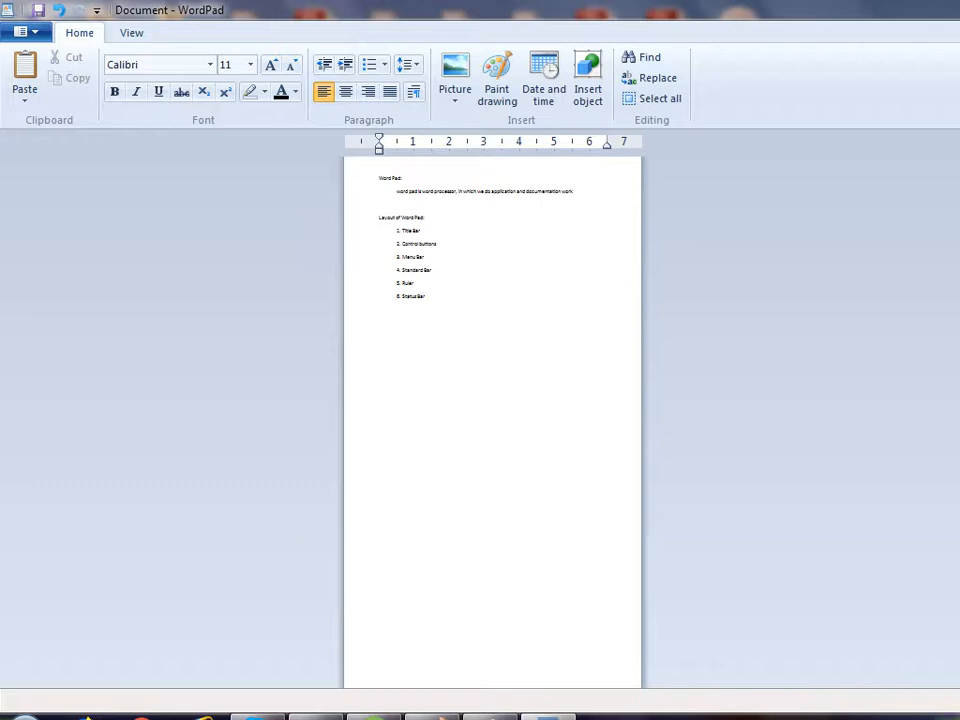
scroll(939, 542, "up", 3)
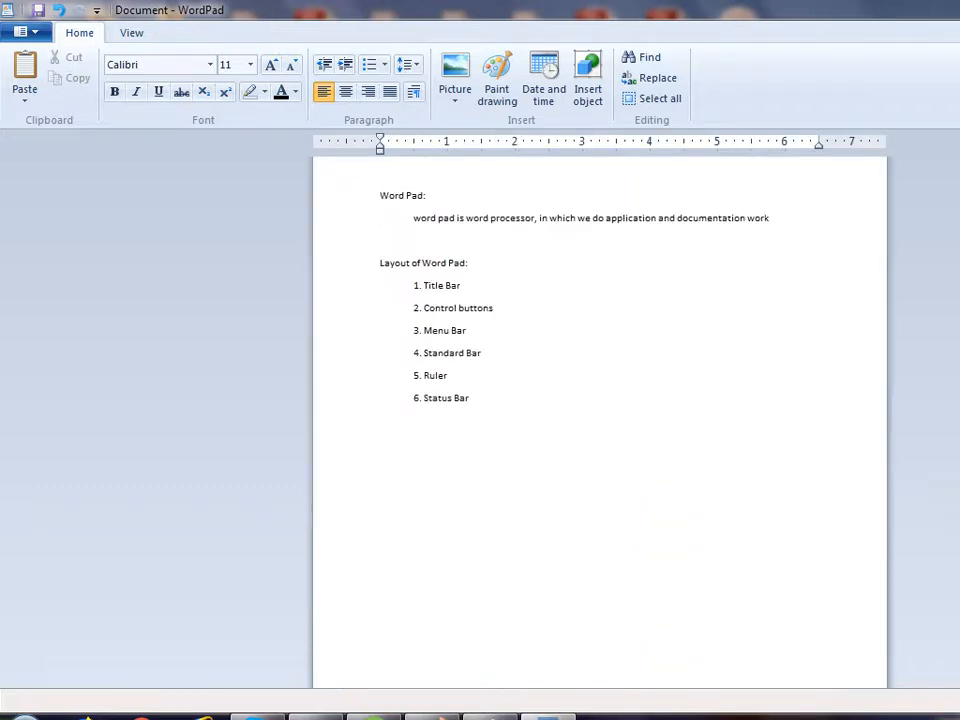
scroll(600, 420, "down", 5)
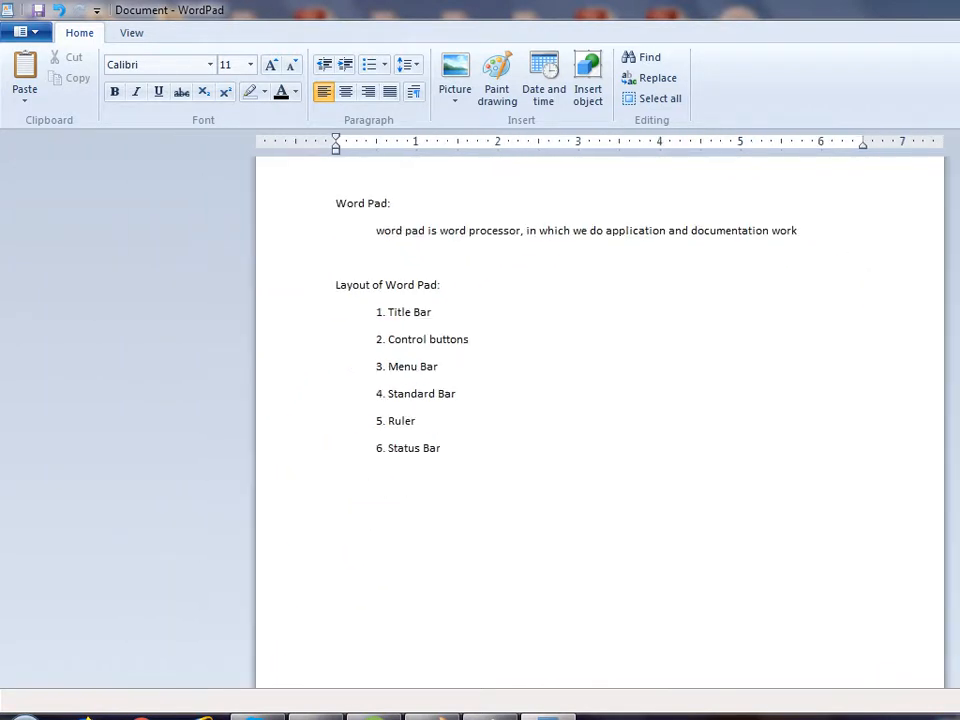
scroll(621, 681, "up", 1)
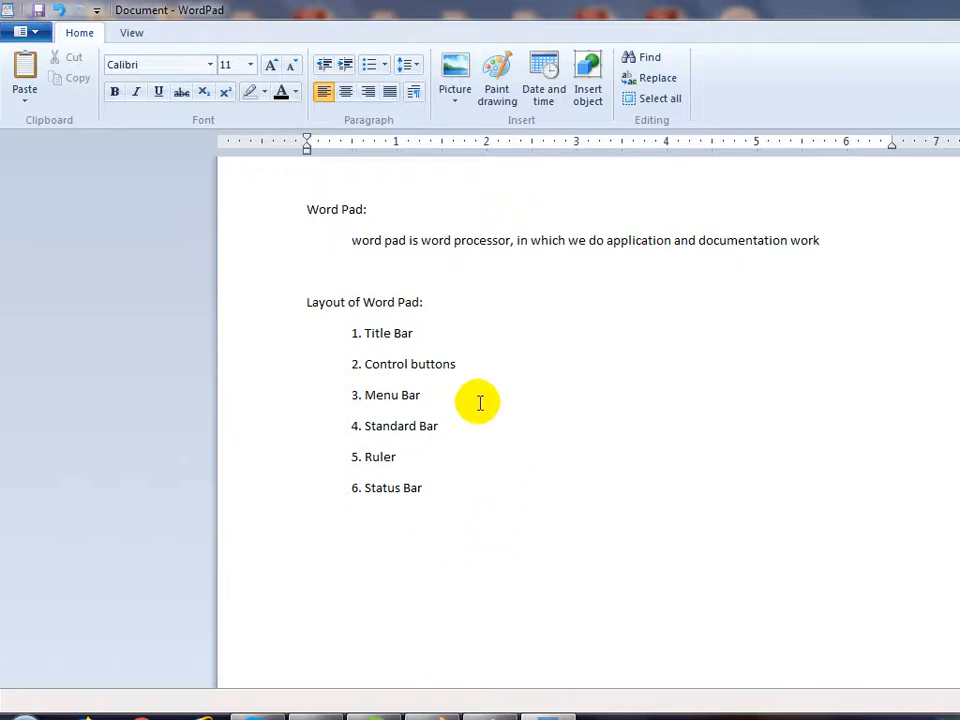
Delete the blank line between the definition sentence and the "Layout of Word Pad:" heading.
left_click(304, 308)
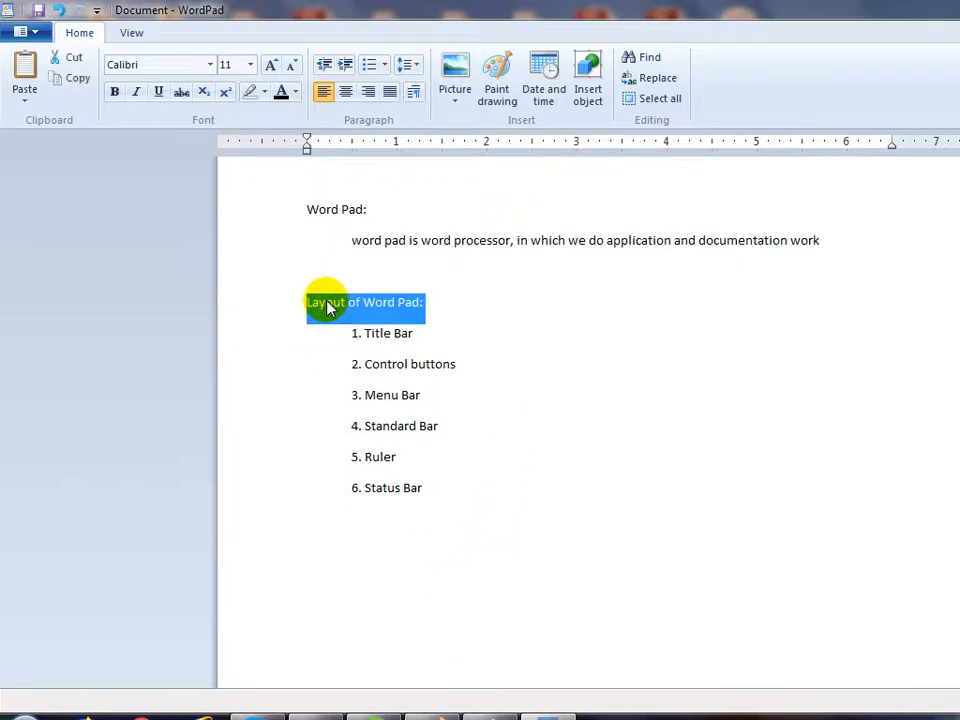
left_click(347, 304)
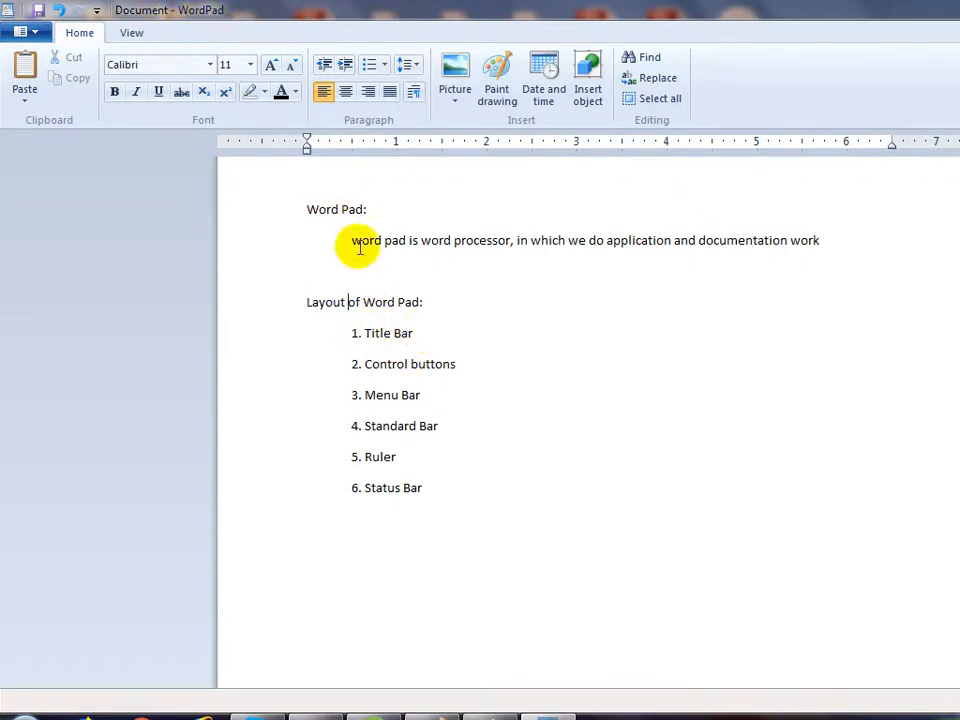
left_click(411, 268)
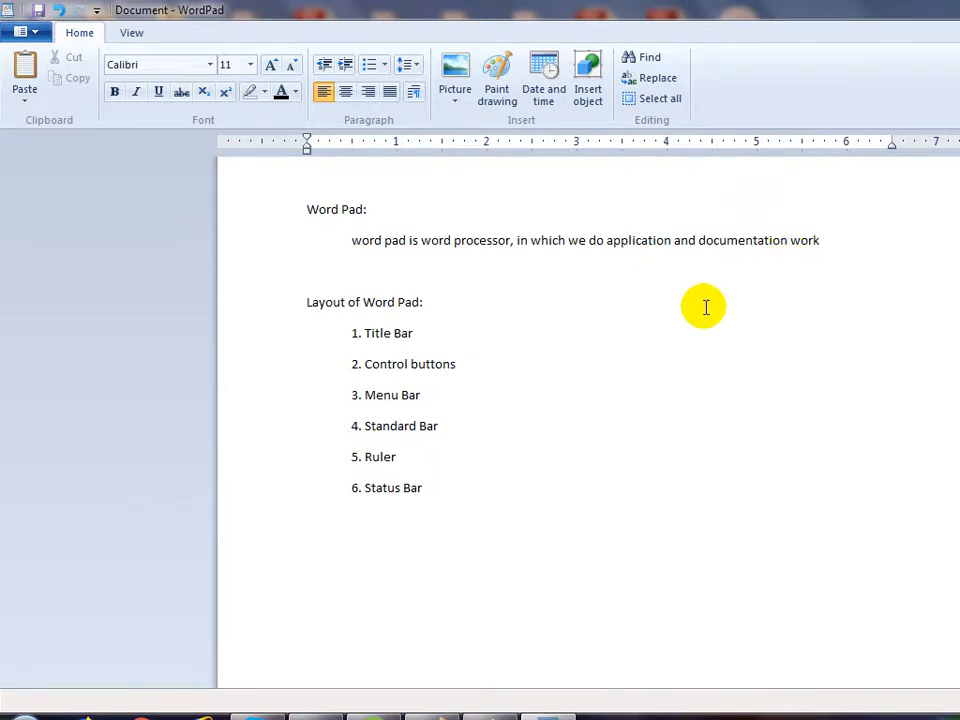
key("Delete")
Add a line with the person's name below "6. Status Bar", leaving one blank line between them.
left_click(639, 499)
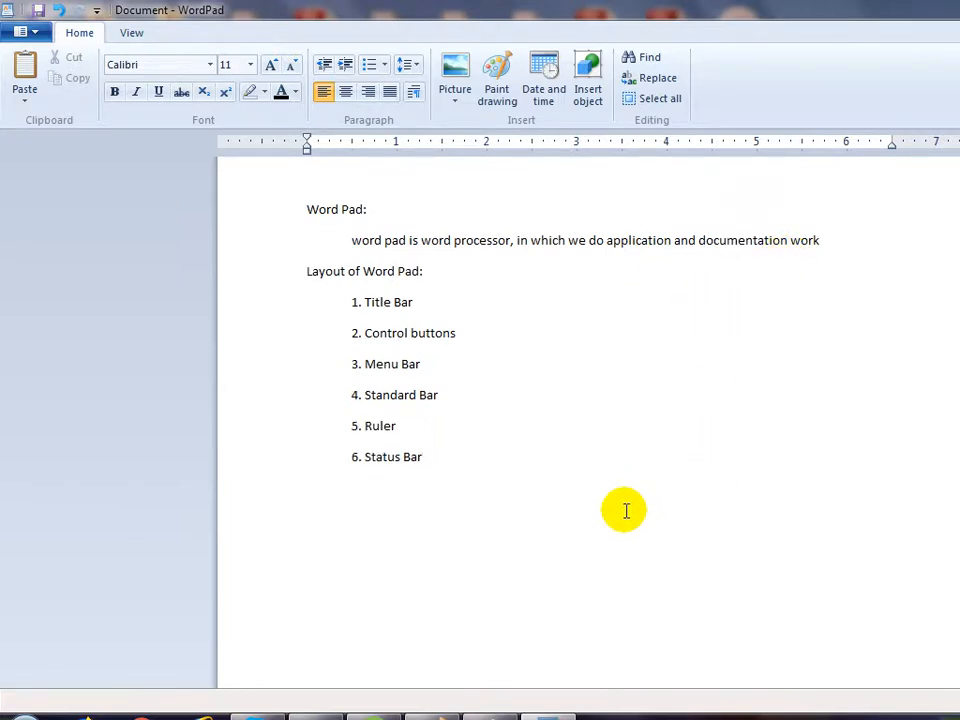
key("Return")
key("Return")
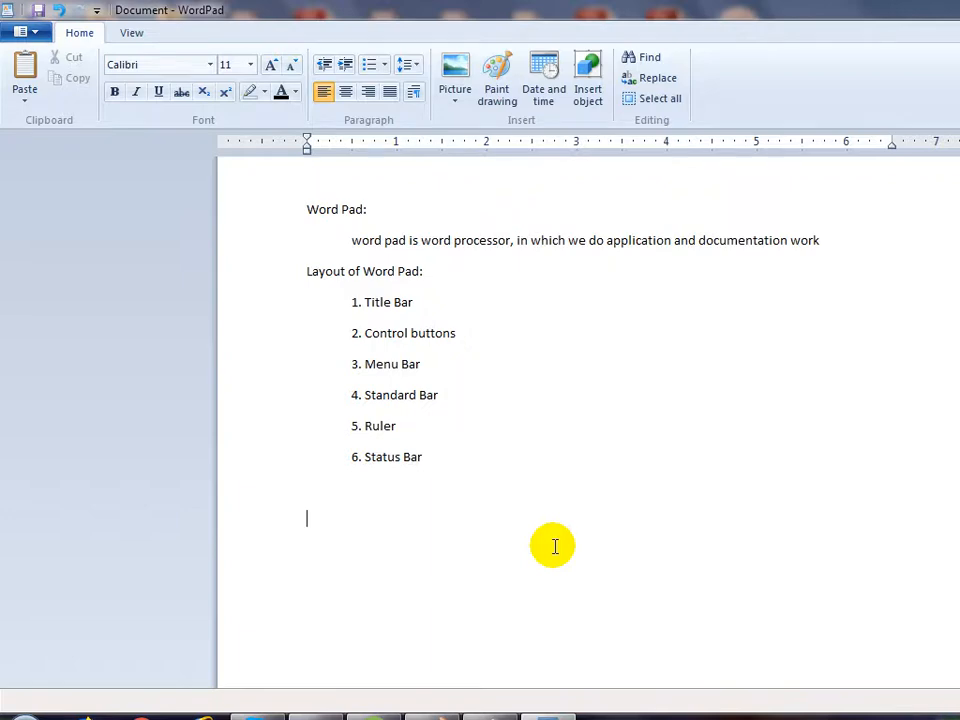
left_click(602, 418)
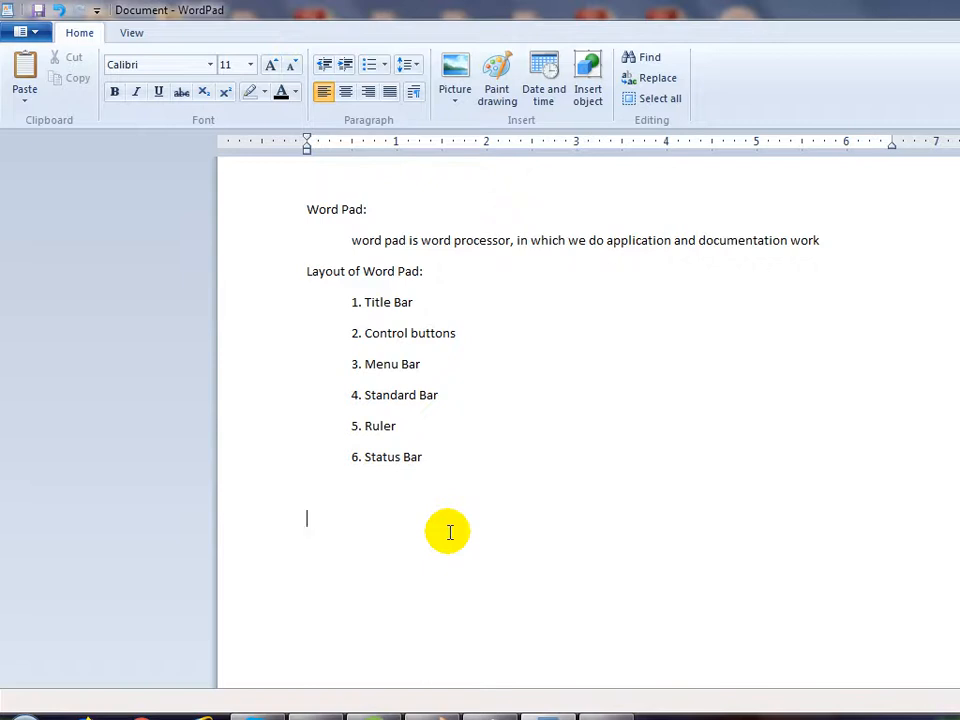
type("Barya")
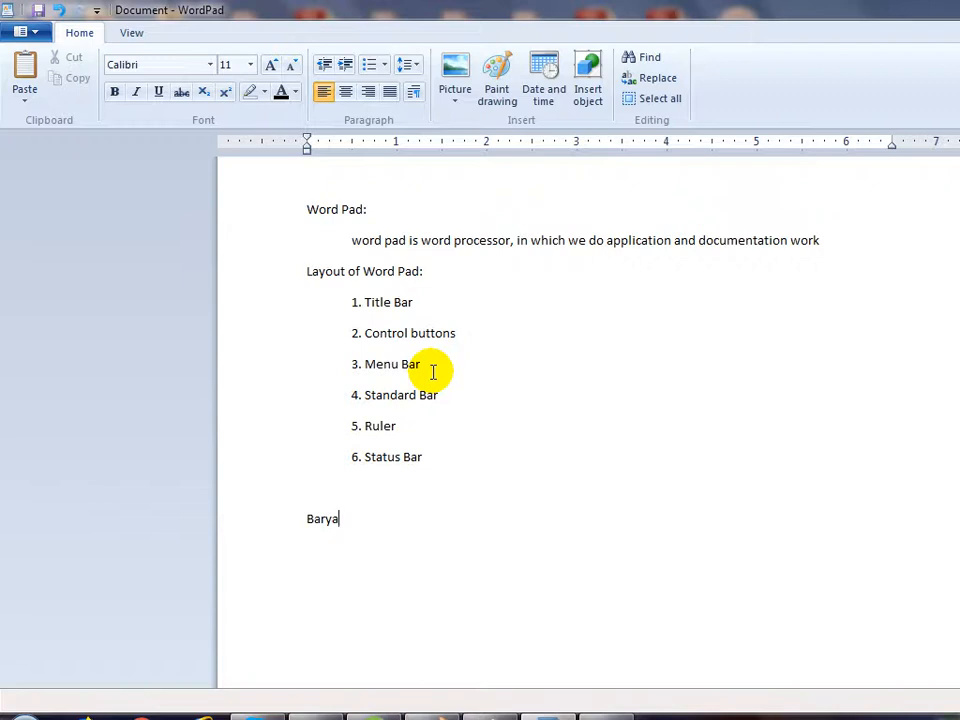
Erase the last four letters of "Ruler" in the fifth list item and retype them as "uler".
left_click(405, 427)
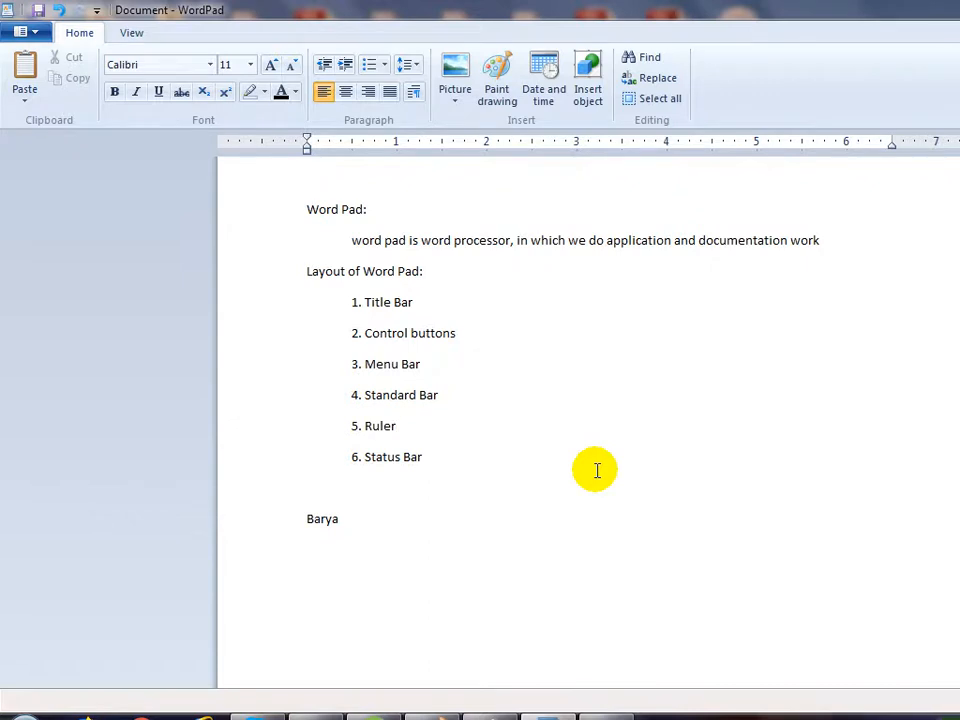
key("BackSpace")
key("BackSpace")
key("BackSpace")
key("BackSpace")
type("uler")
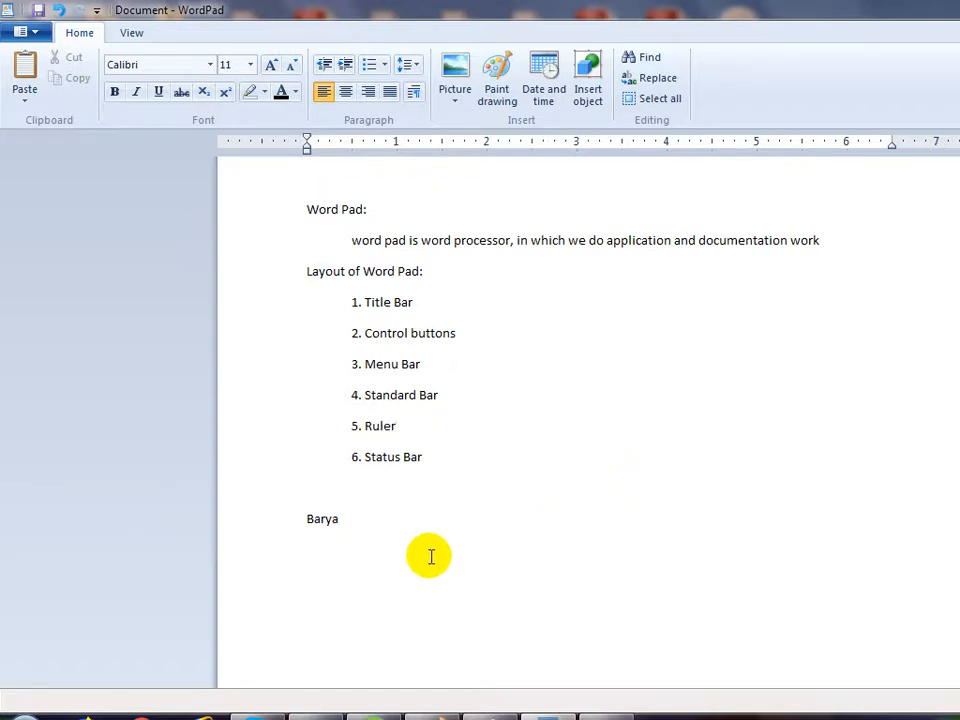
Add a new line reading "12378" directly below the name line at the end of the document.
left_click(358, 521)
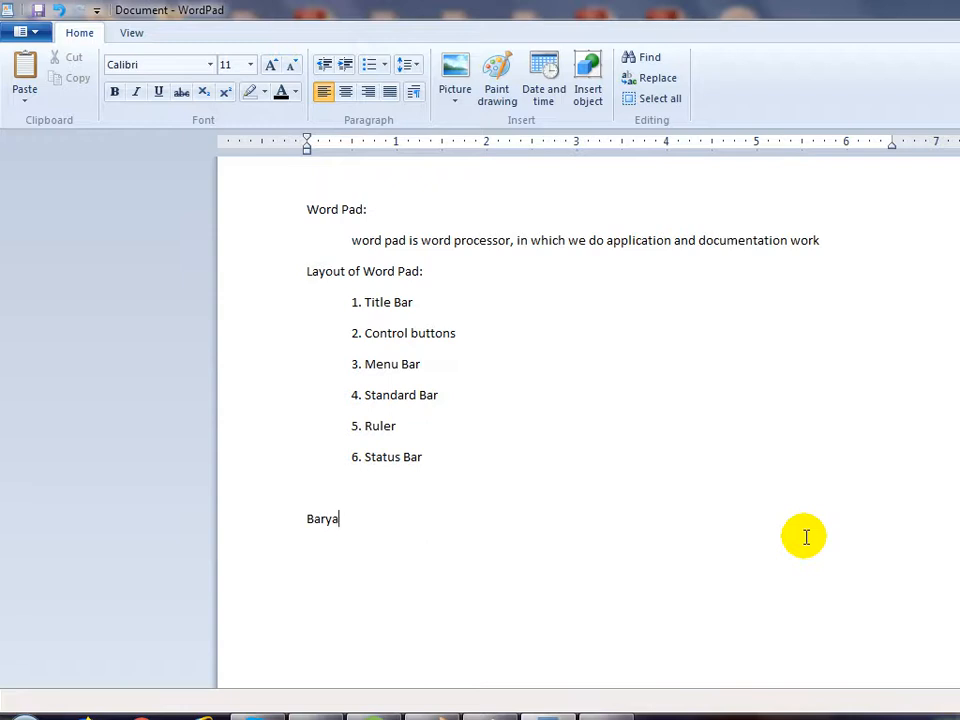
key("Return")
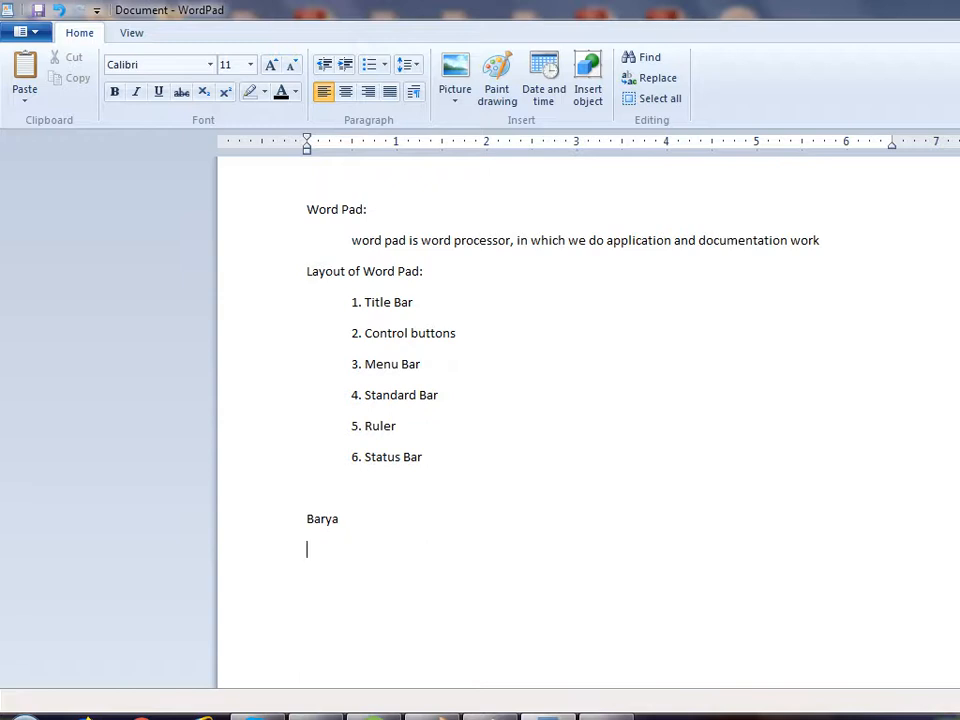
left_click(358, 516)
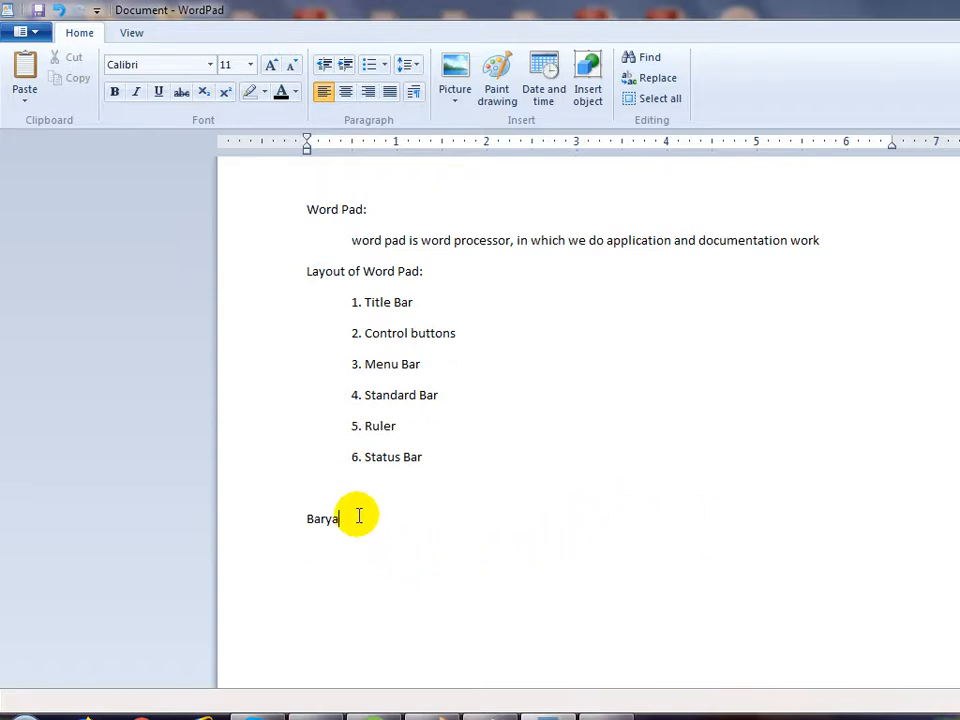
left_click(358, 551)
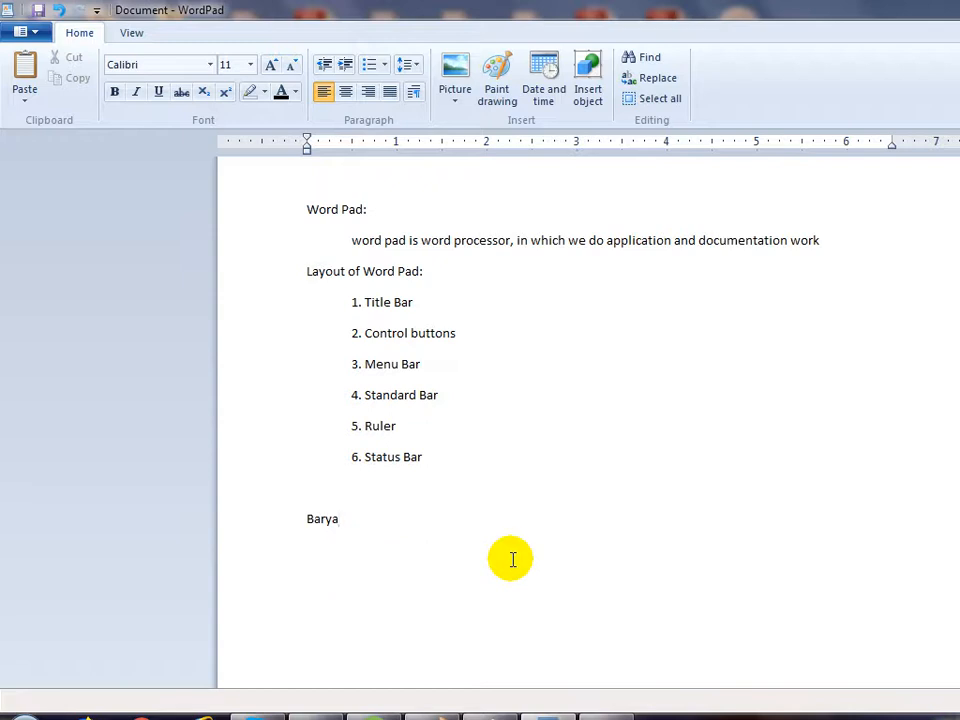
key("Down")
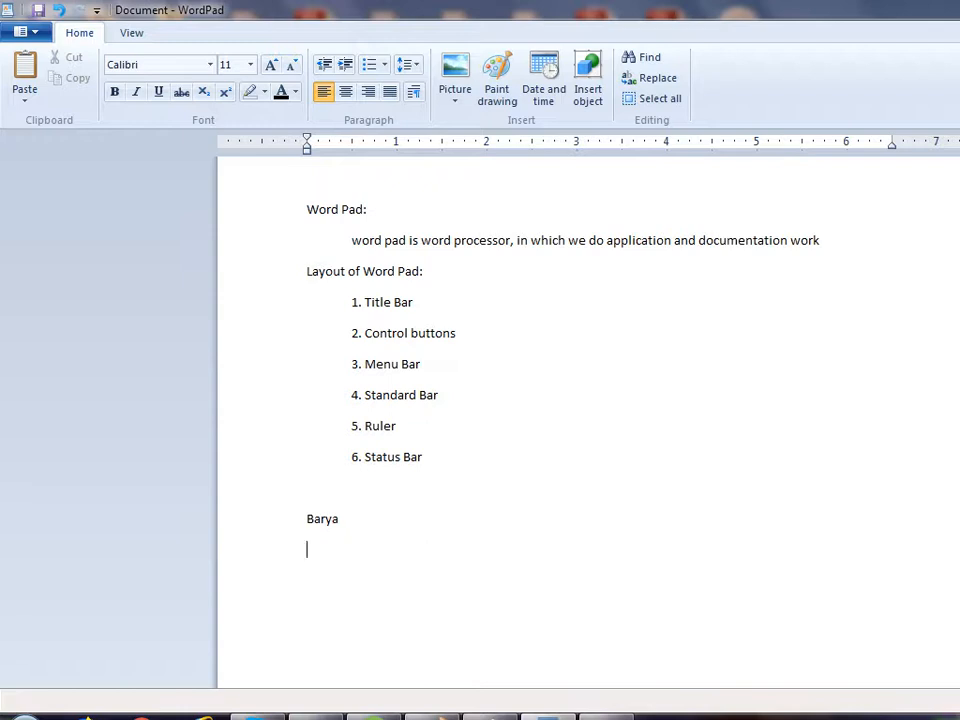
type("12378")
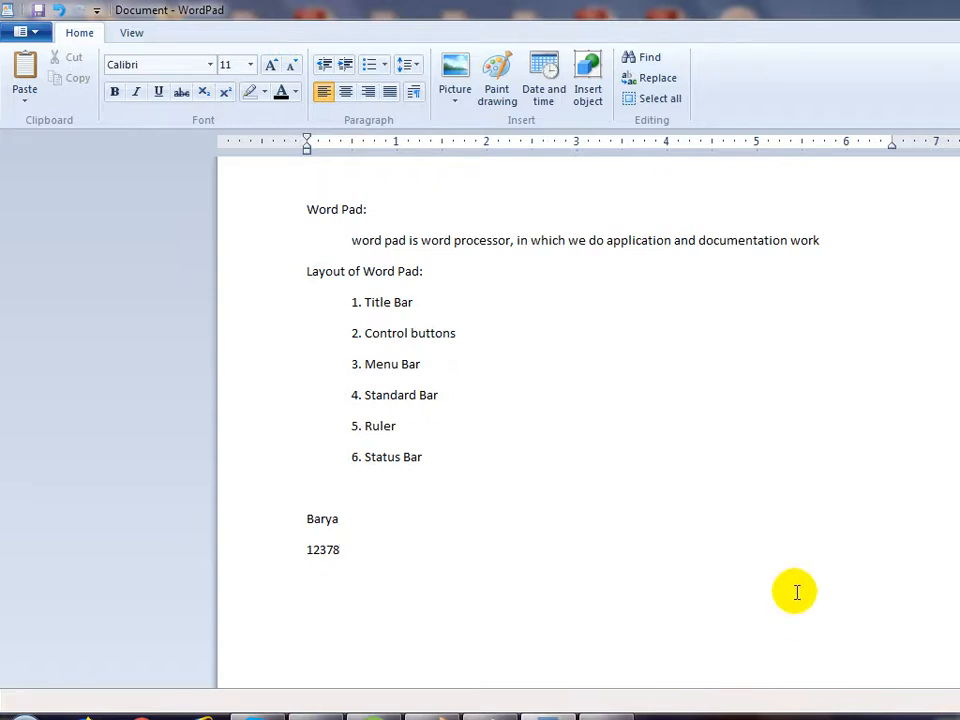
Select and deselect the "Word Pad:" heading, and briefly open and dismiss the Start menu.
left_click_drag(368, 209, 300, 210)
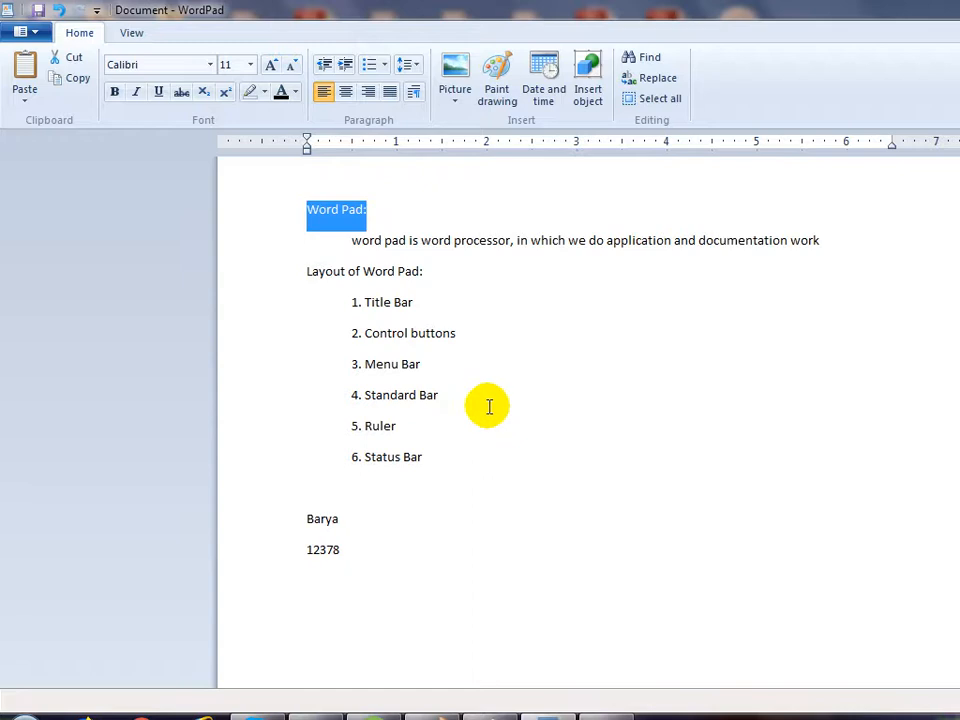
left_click(478, 476)
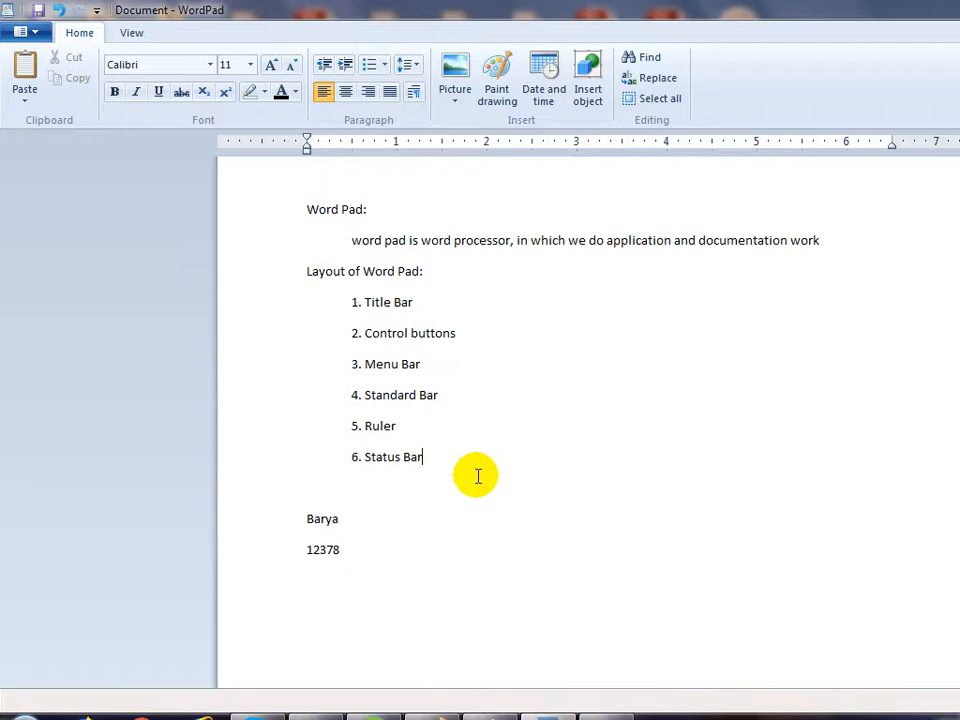
key("super")
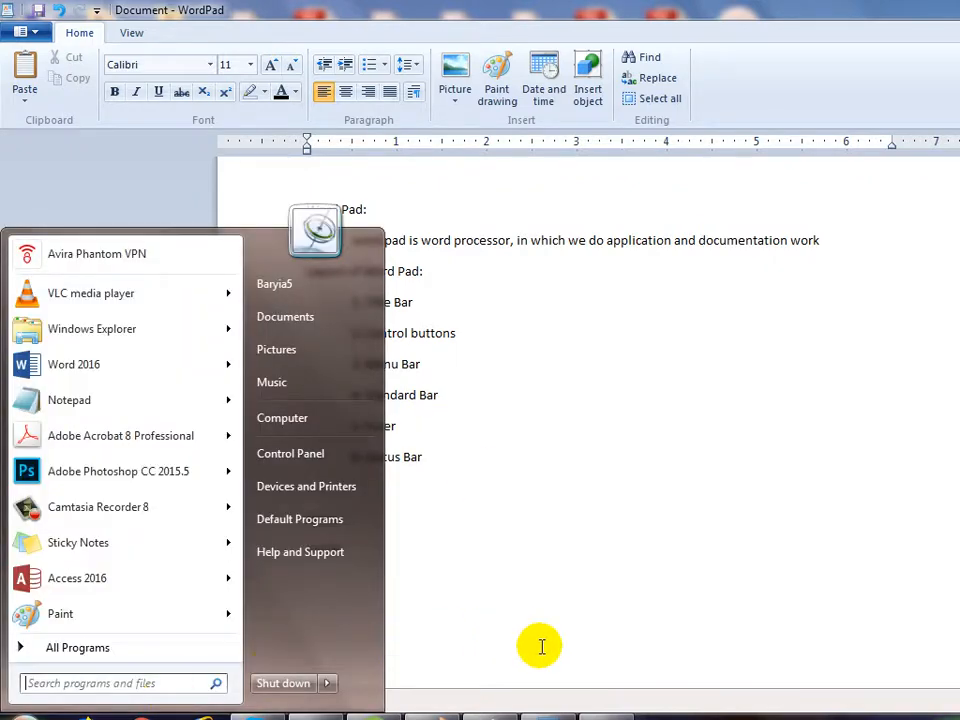
left_click(576, 506)
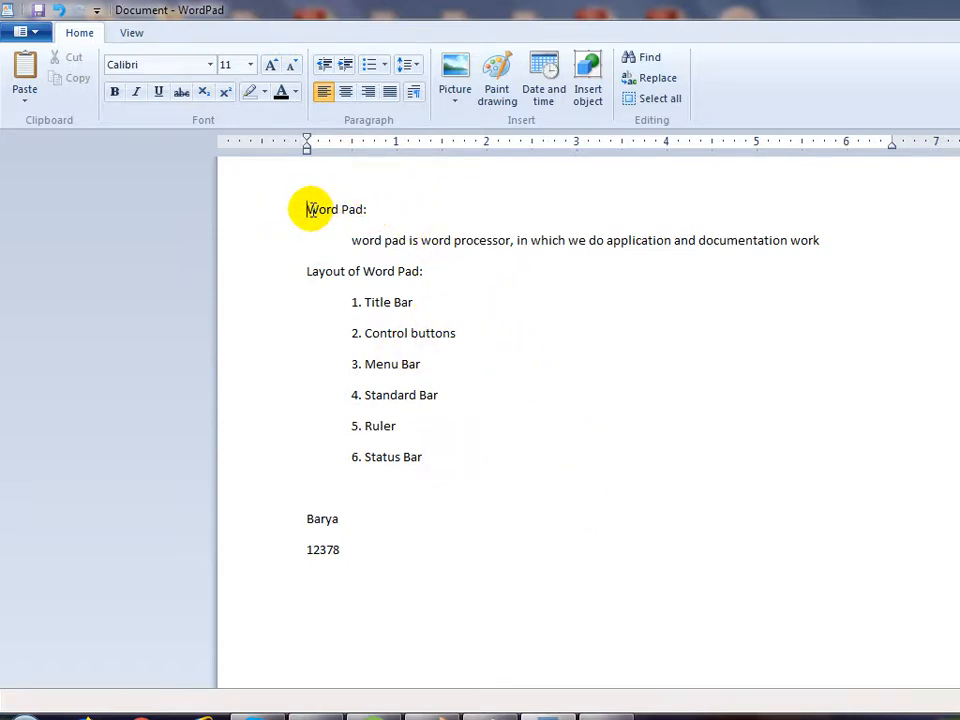
Practise selecting the "Word Pad:" heading text forwards and backwards, clearing the selection each time.
left_click_drag(314, 210, 370, 205)
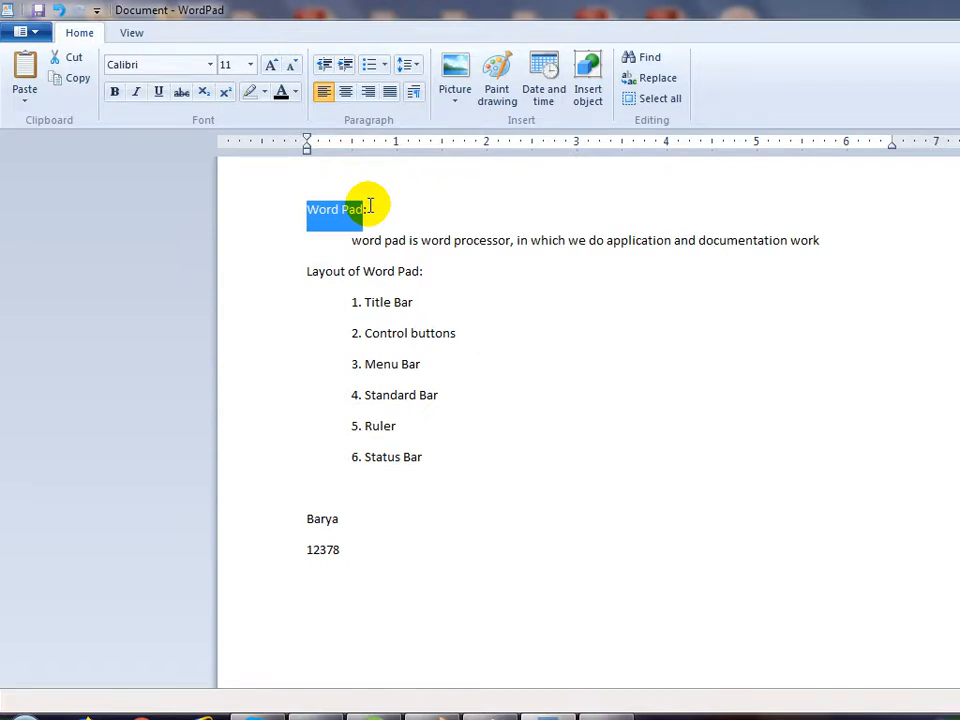
left_click(340, 211)
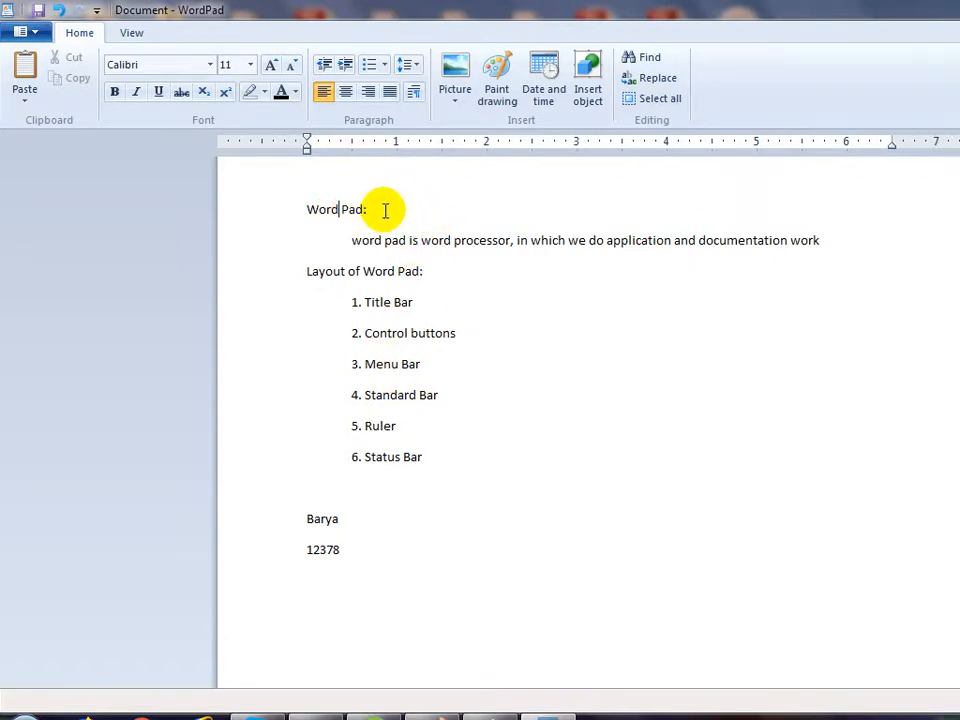
left_click(309, 210)
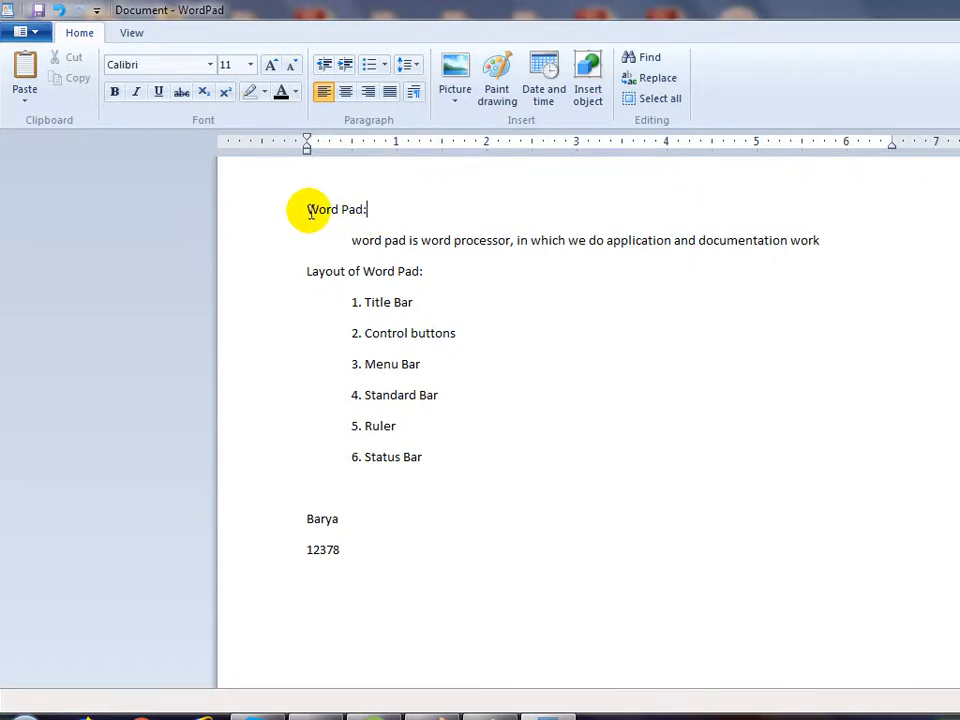
left_click(389, 212)
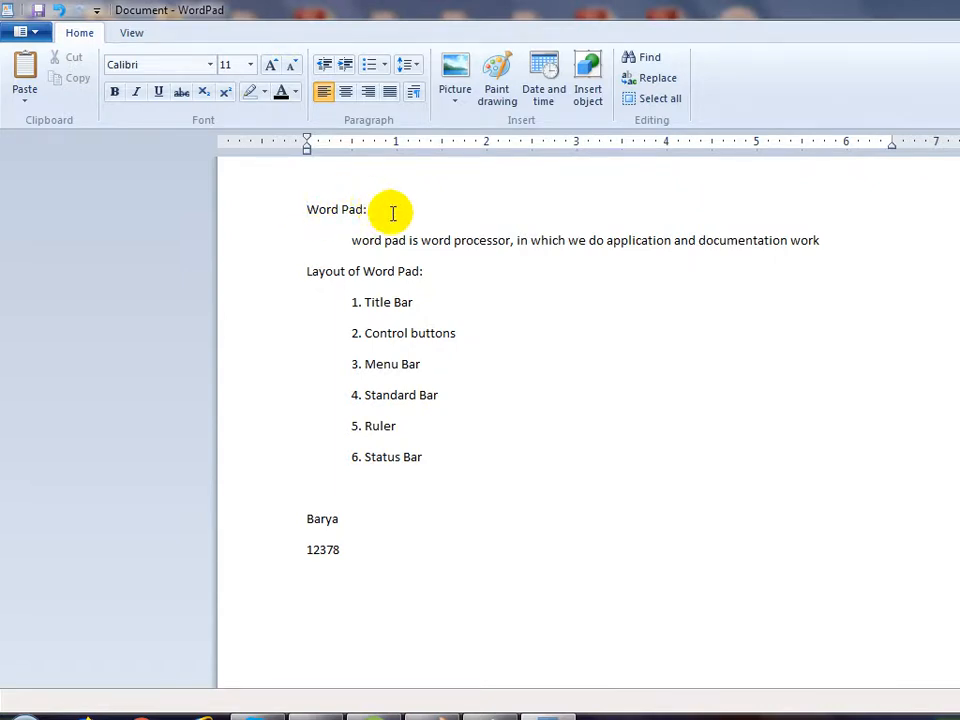
left_click_drag(377, 208, 291, 208)
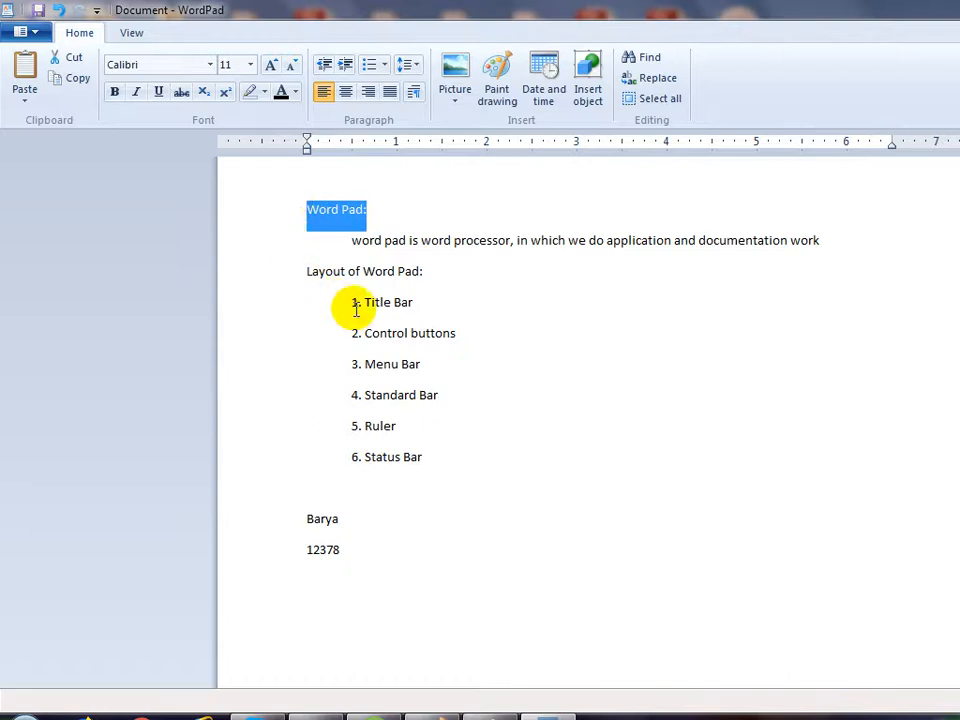
left_click(300, 222)
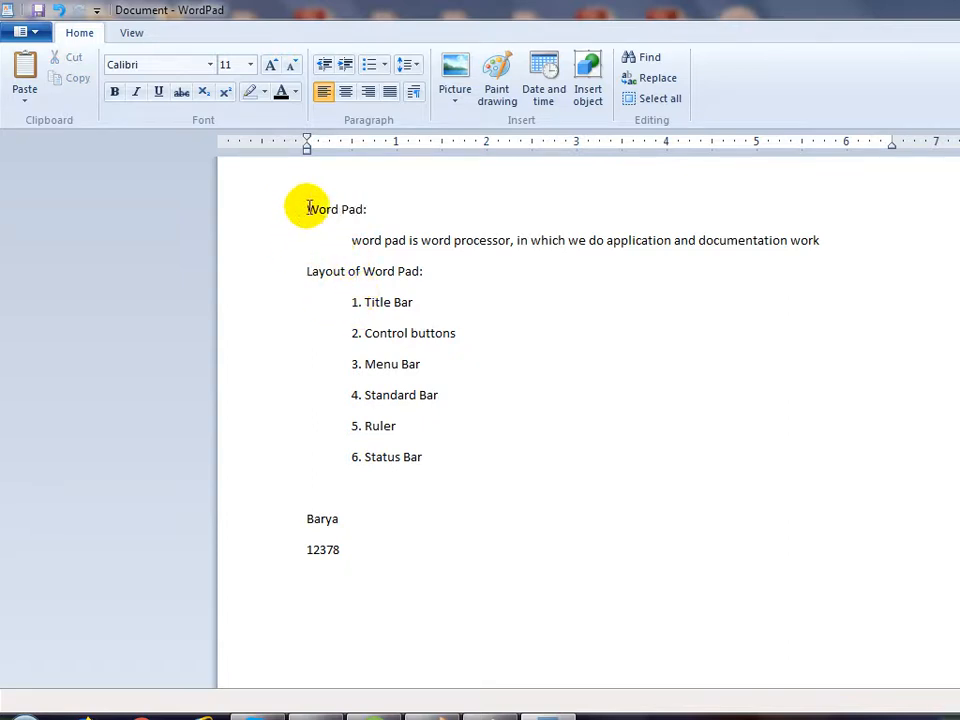
Set the font size of the "Word Pad:" heading to 28.
mouse_move(303, 208)
left_mouse_down()
mouse_move(388, 212)
mouse_move(285, 212)
left_mouse_up()
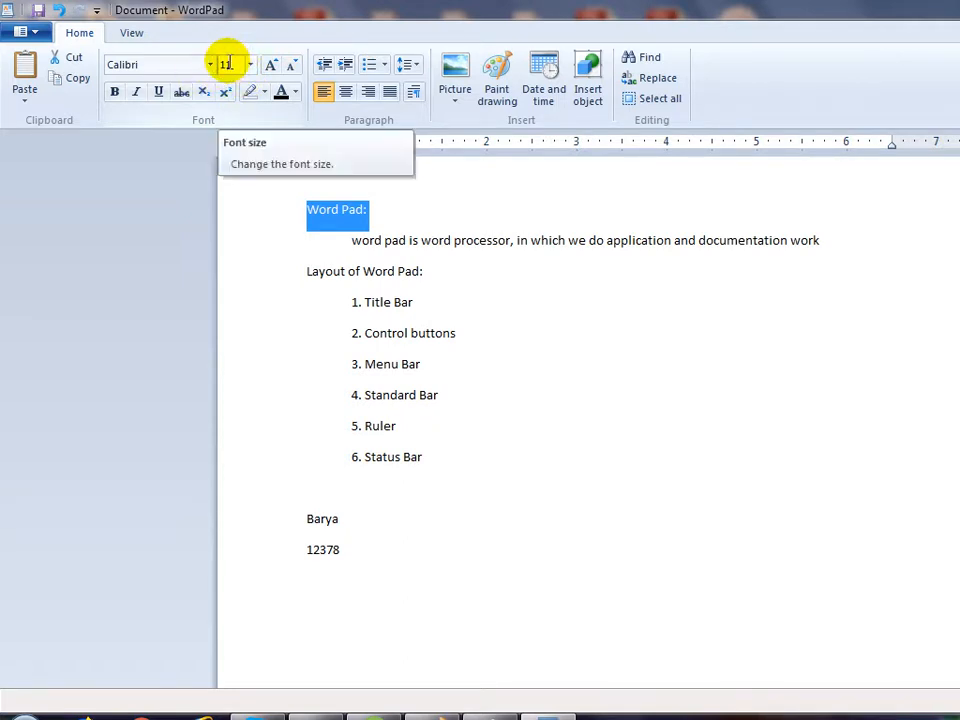
left_click(251, 67)
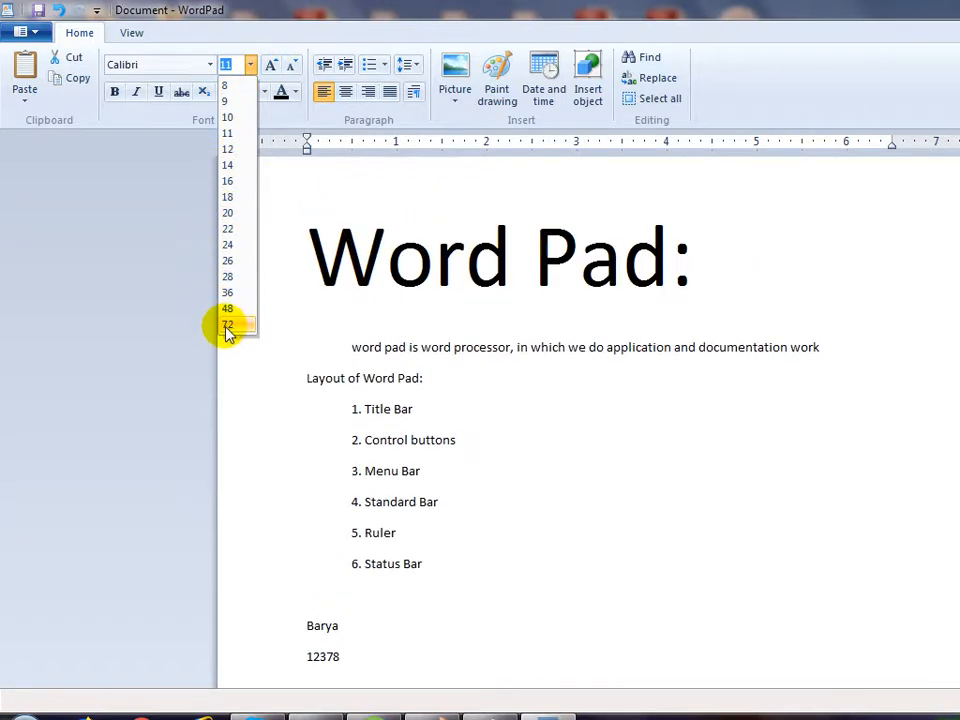
left_click(248, 277)
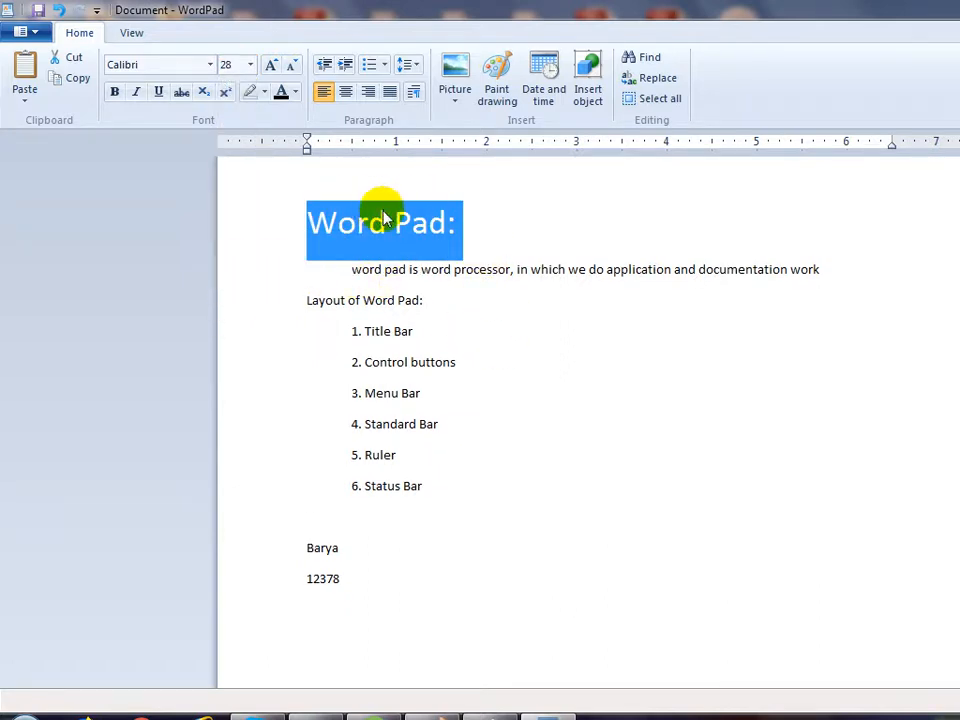
Try bold and italic formatting in turn on the "Word Pad:" heading, removing each again.
left_click(116, 93)
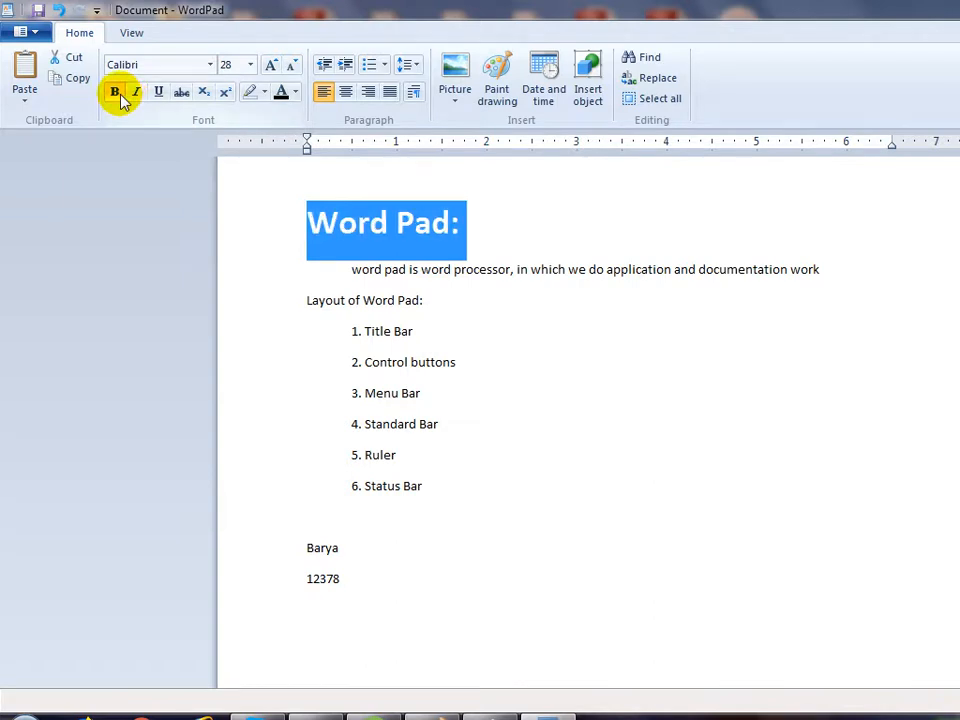
left_click(116, 92)
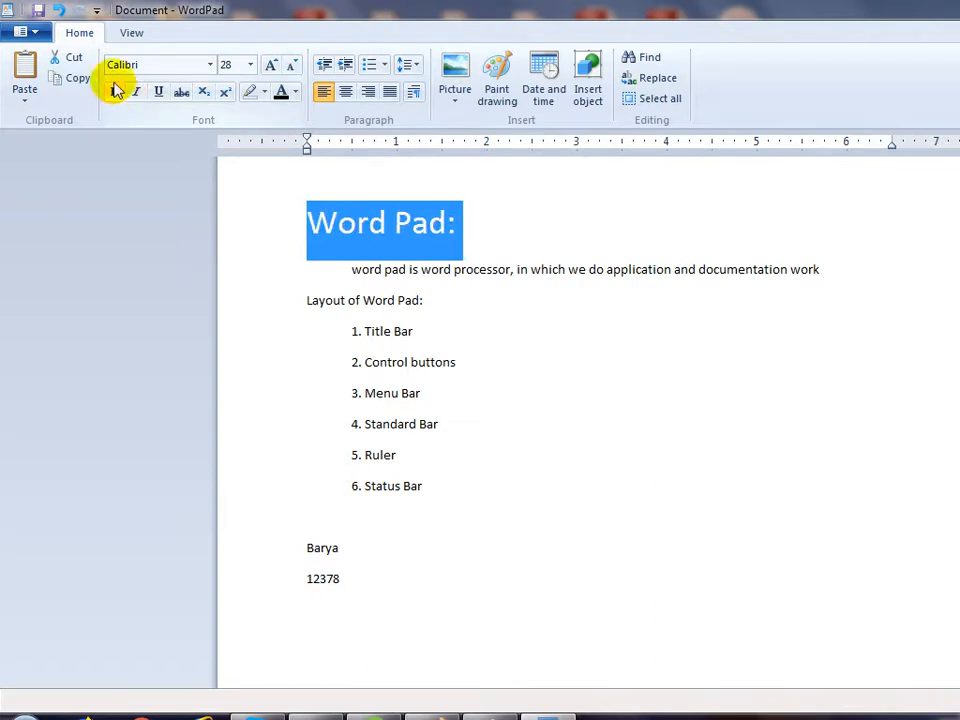
left_click(137, 93)
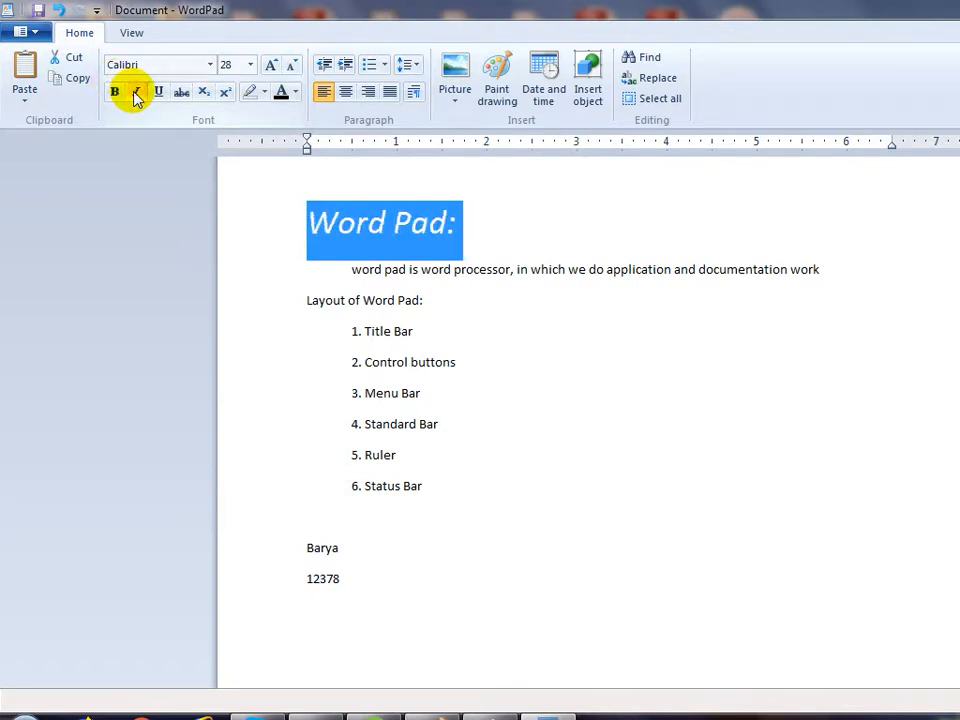
left_click(137, 93)
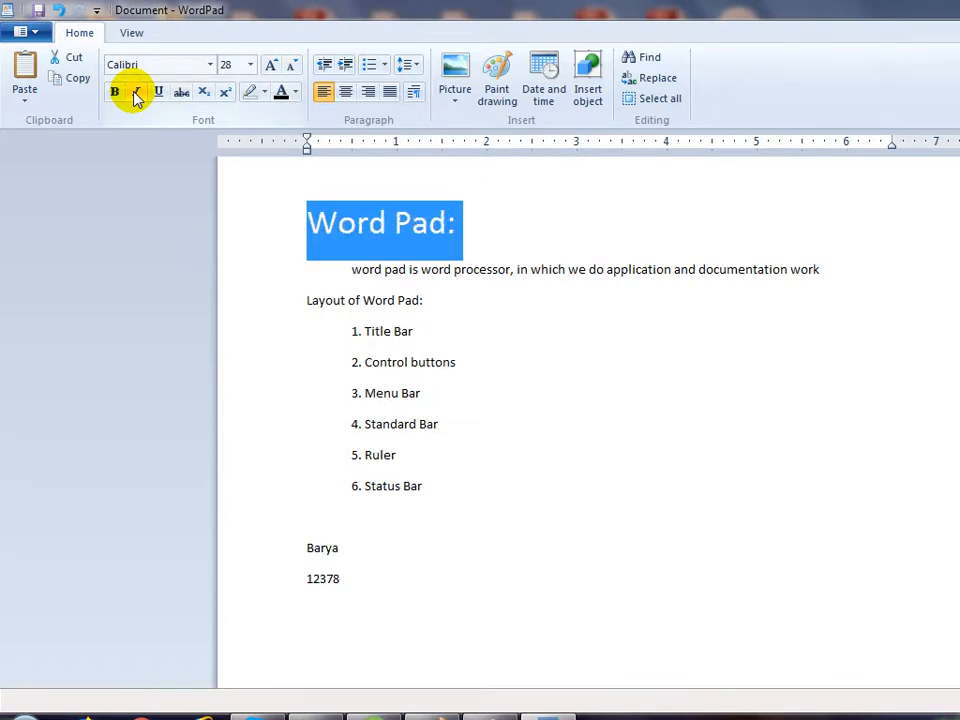
Try underline and strikethrough formatting in turn on the "Word Pad:" heading, removing each again.
left_click(158, 92)
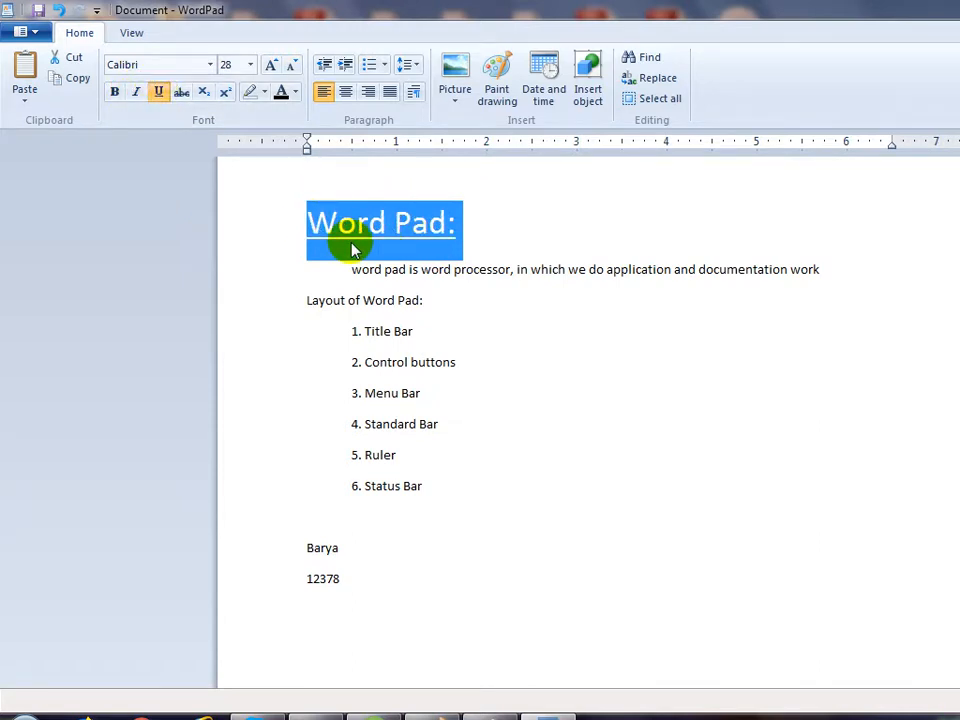
left_click(159, 92)
left_click(181, 92)
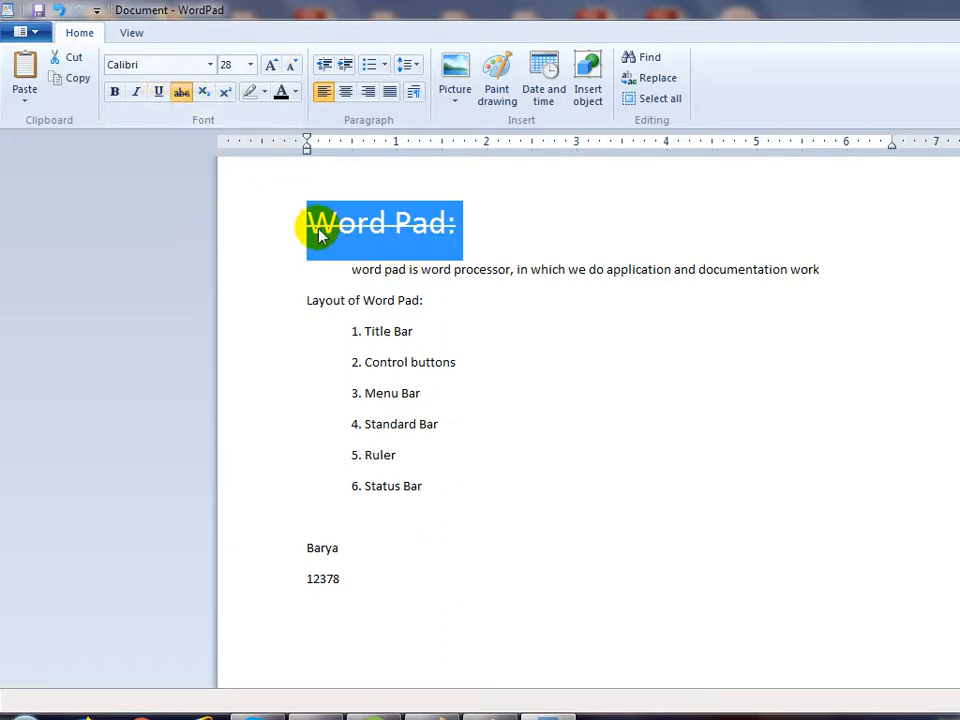
left_click(181, 92)
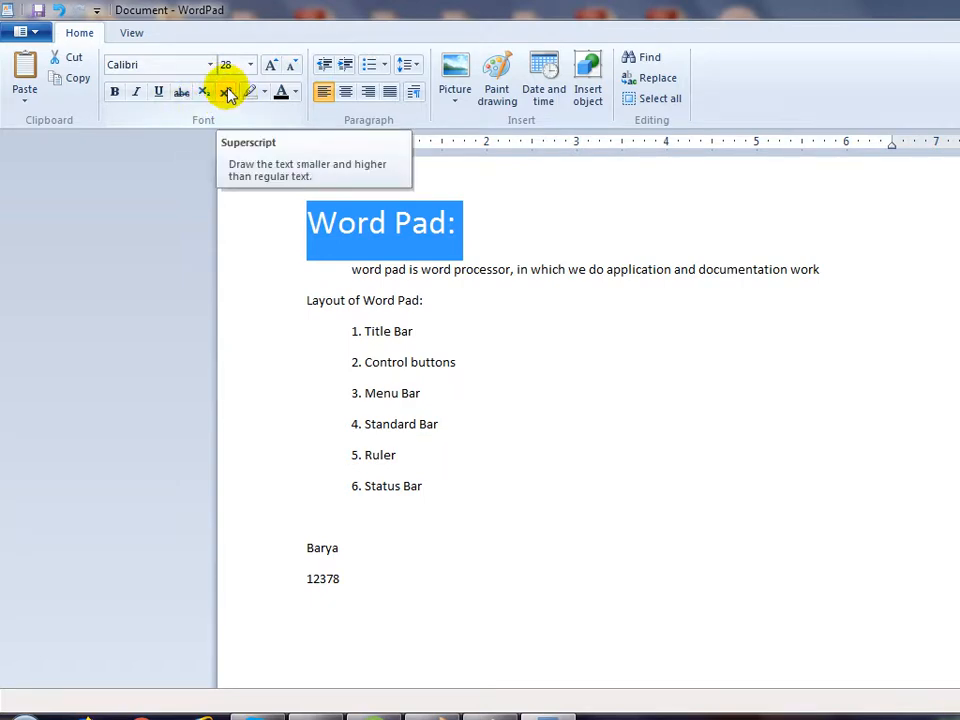
Add "22" on a new line below 12378, leaving a blank line between, and format its second digit as superscript.
left_click(521, 583)
key("Return")
key("Return")
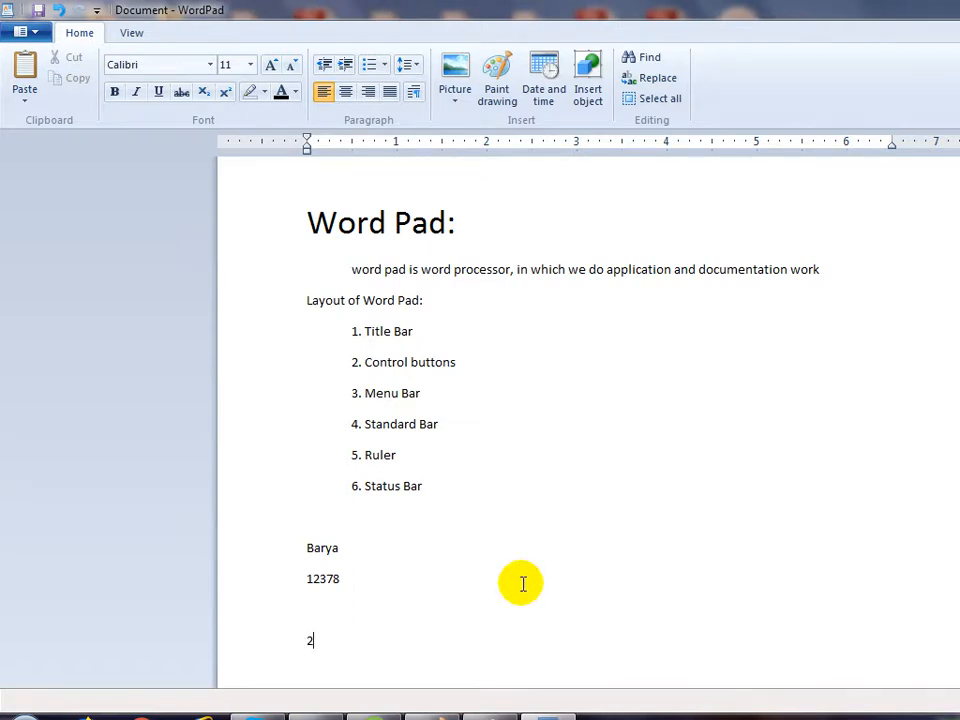
type("22")
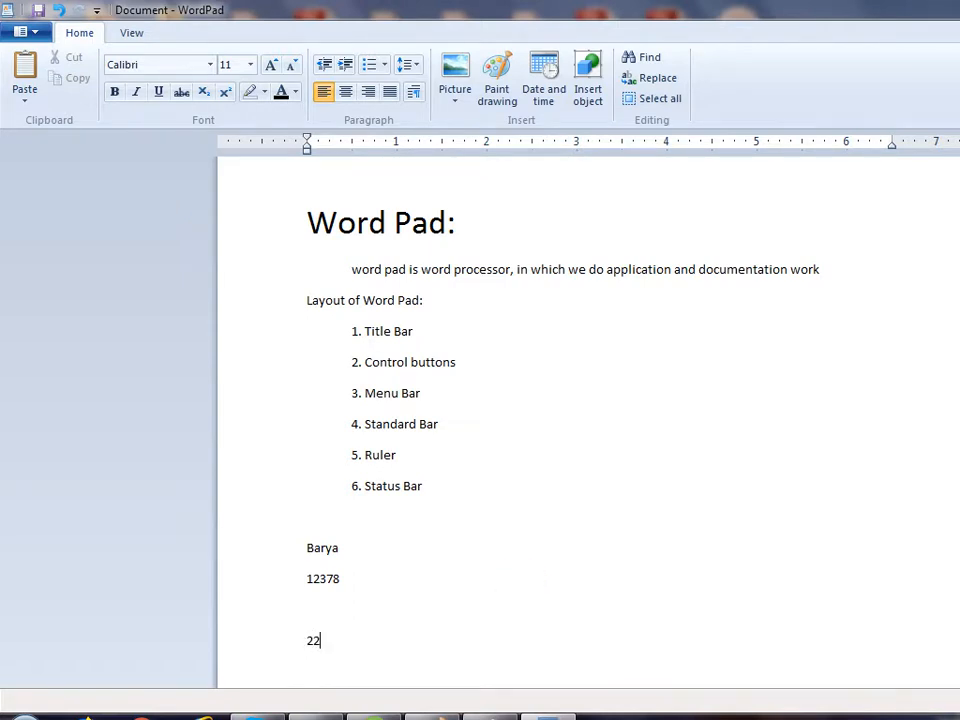
double_click(317, 641)
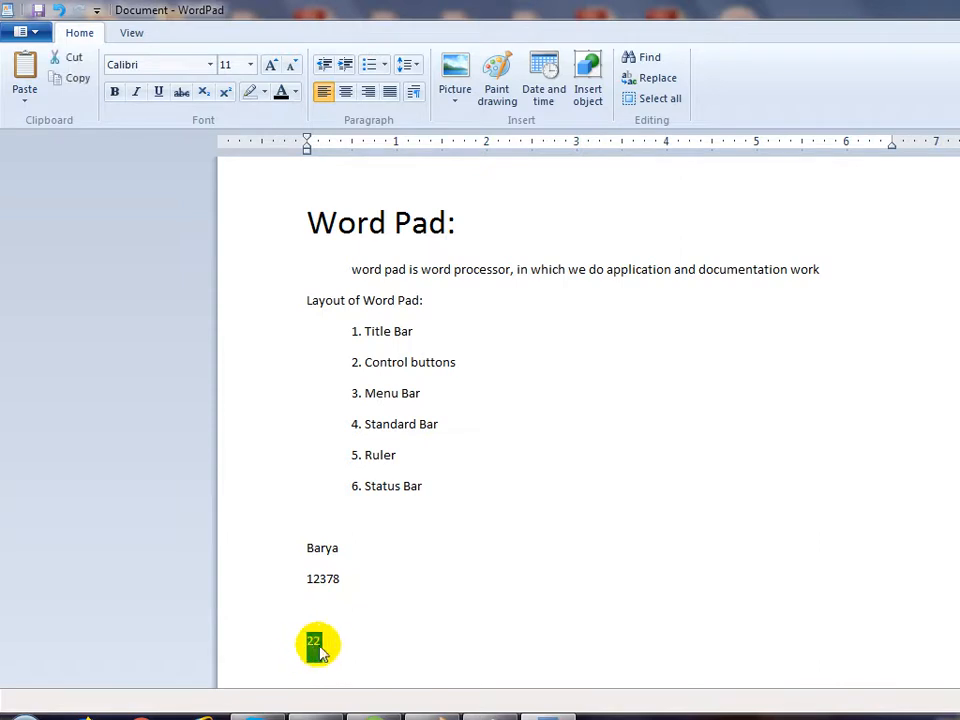
left_click(315, 640)
left_click_drag(313, 640, 364, 639)
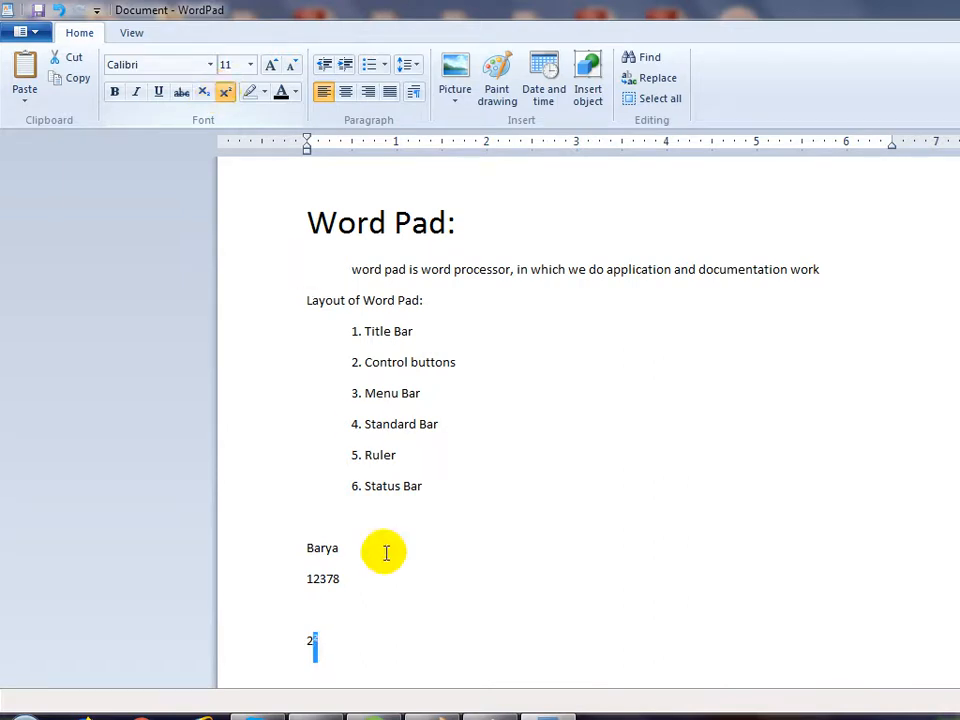
left_click(318, 656)
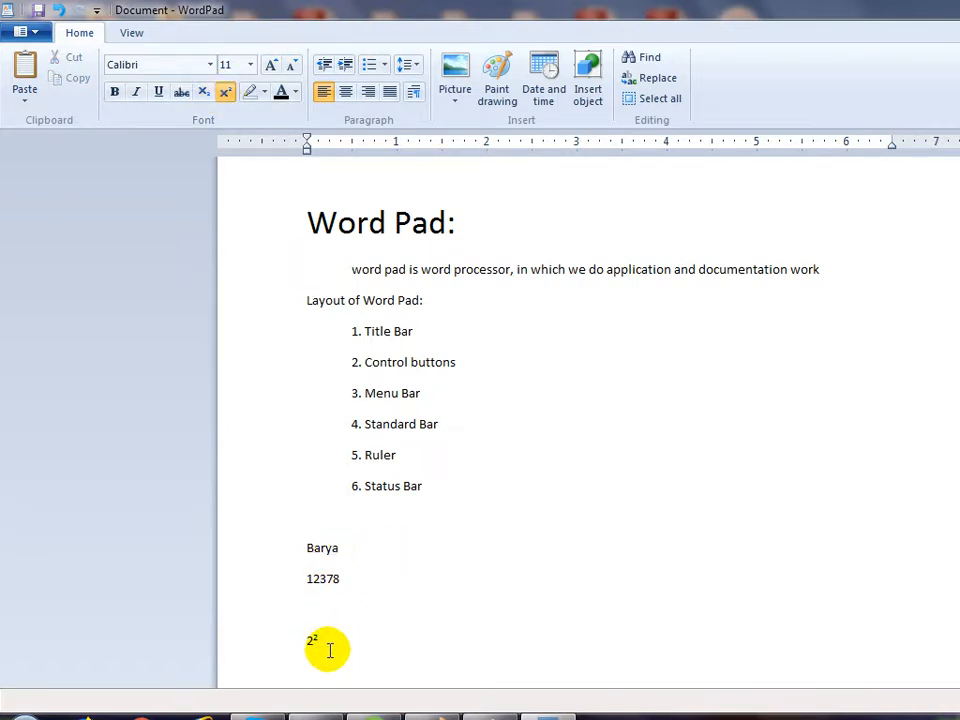
Enter "H2O" on the blank line below 12378 and format its 2 as subscript.
left_click(326, 601)
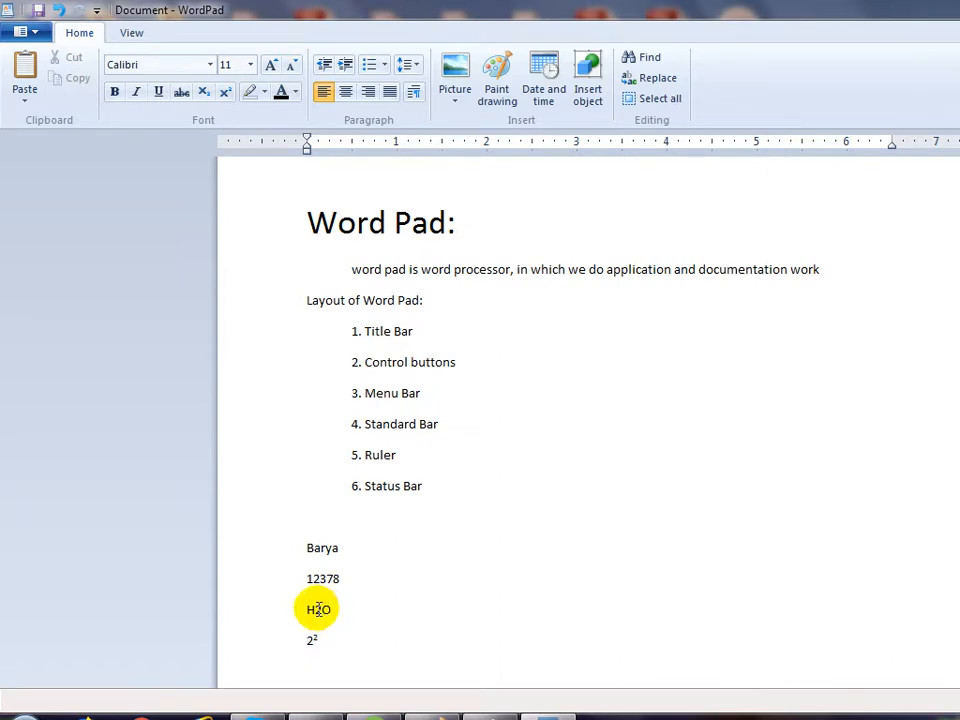
left_click_drag(313, 609, 319, 610)
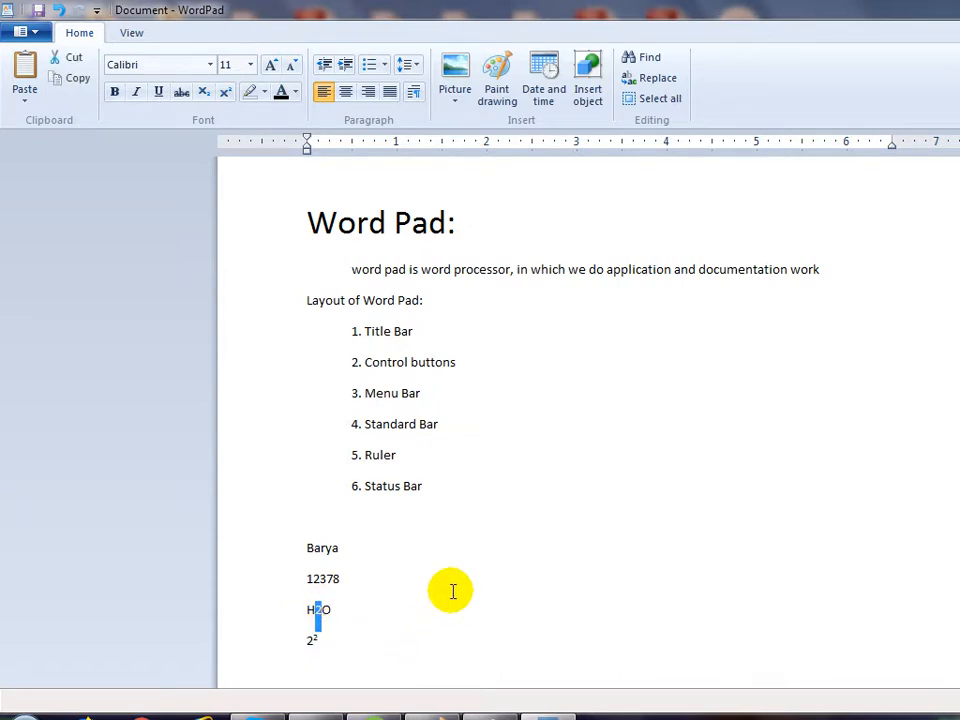
left_click(204, 92)
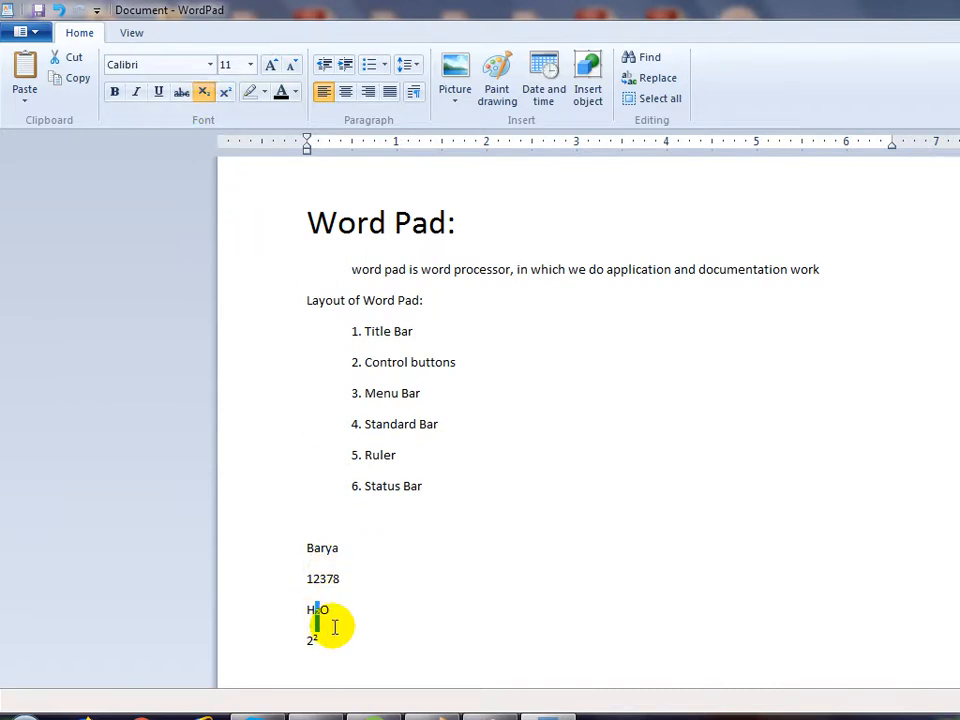
left_click(335, 627)
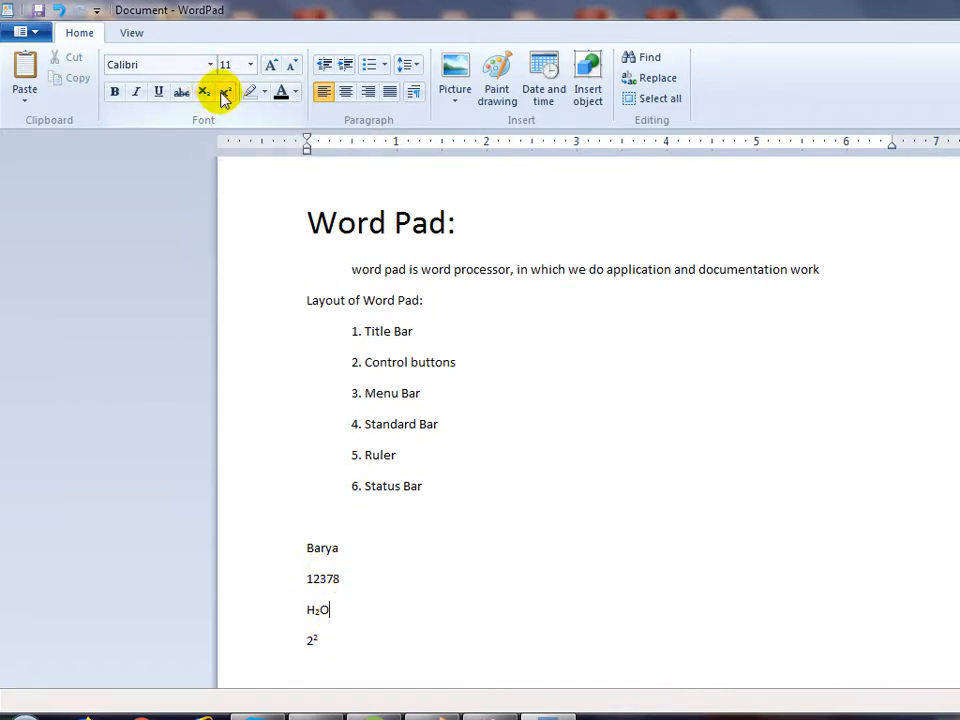
Set the text colour of the "Word Pad:" heading to red.
left_click(463, 245)
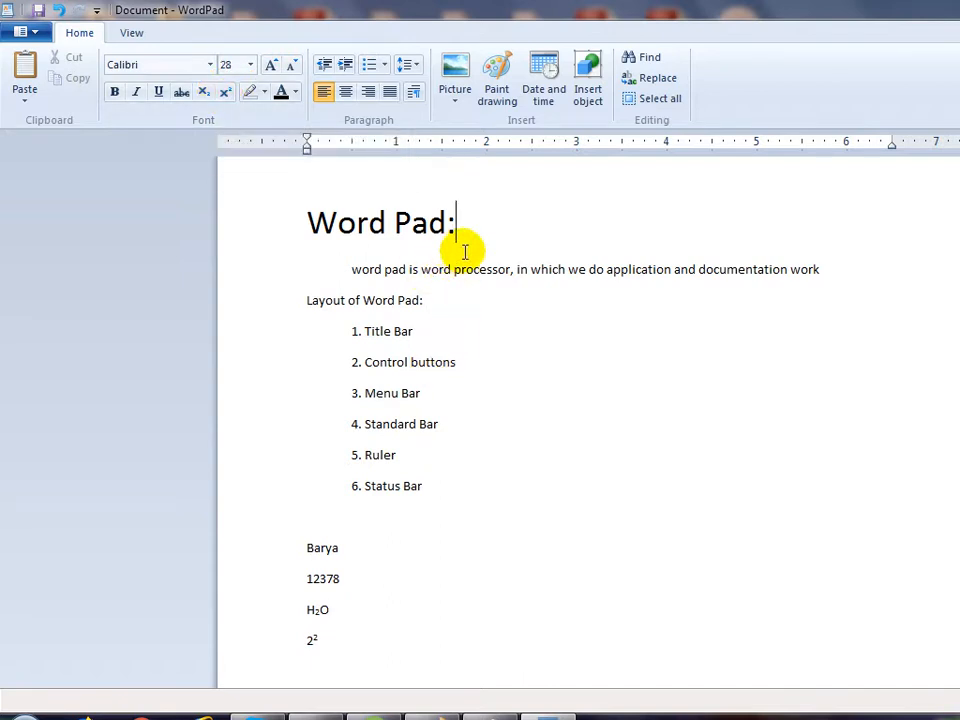
left_click_drag(480, 221, 340, 235)
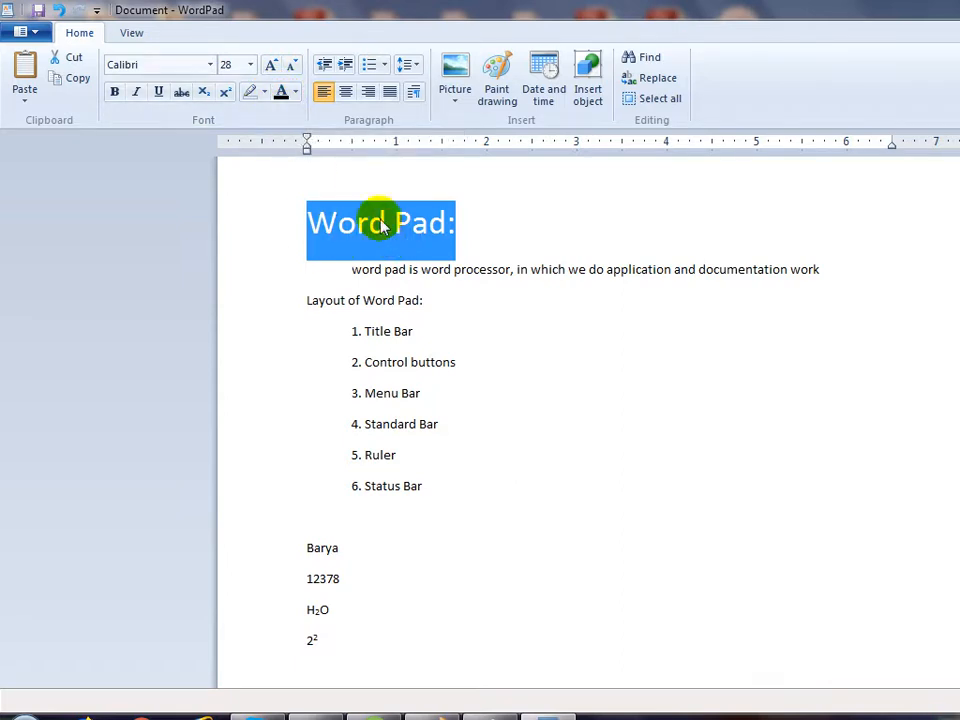
left_click(296, 93)
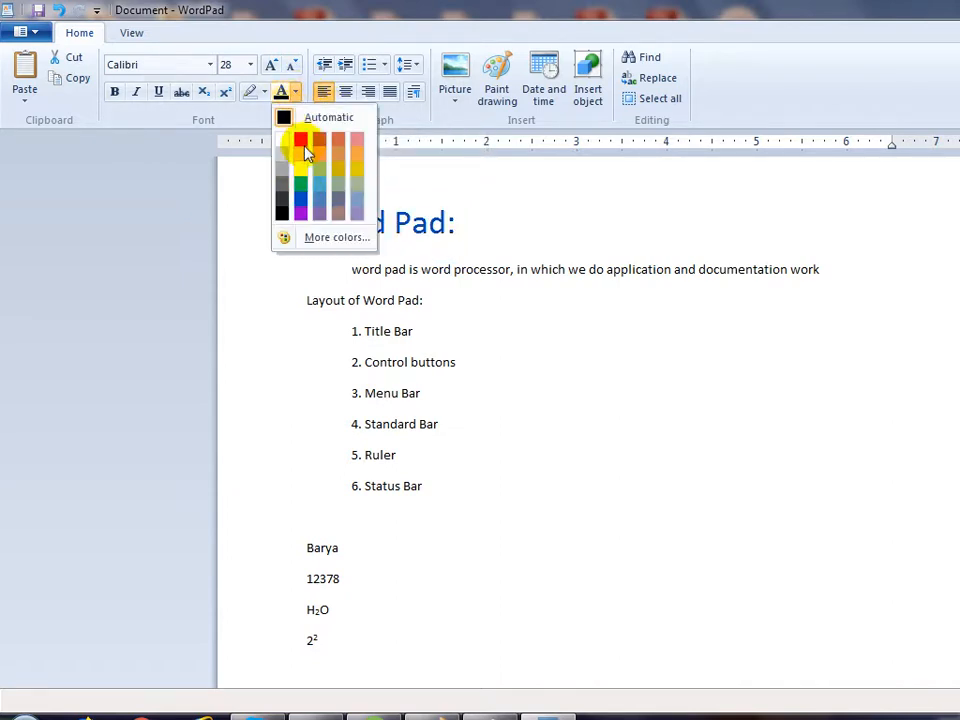
left_click(399, 274)
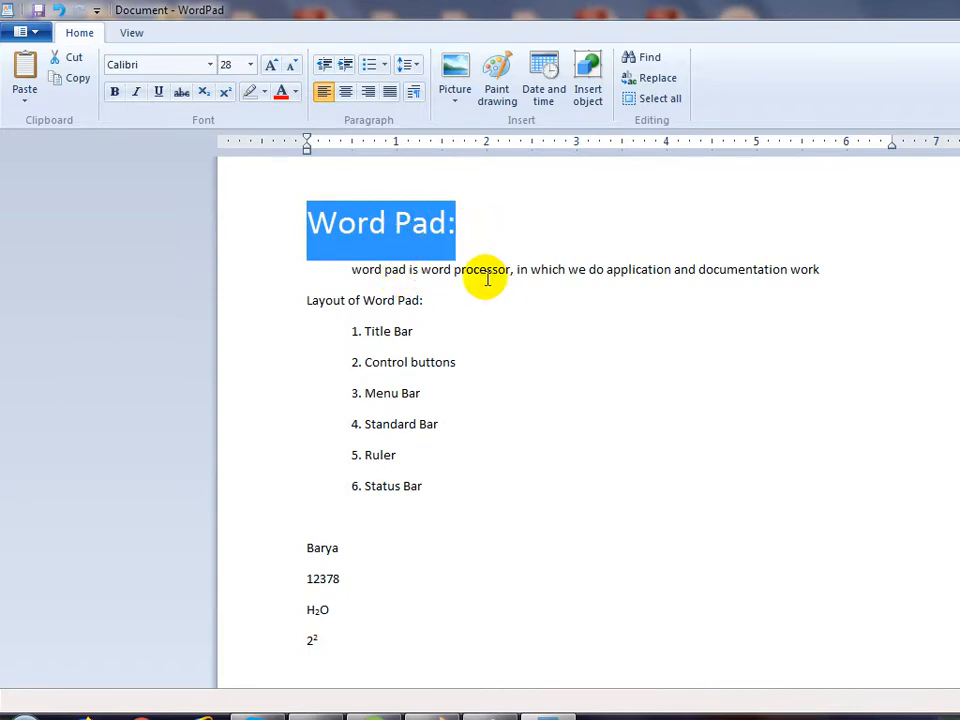
left_click(474, 306)
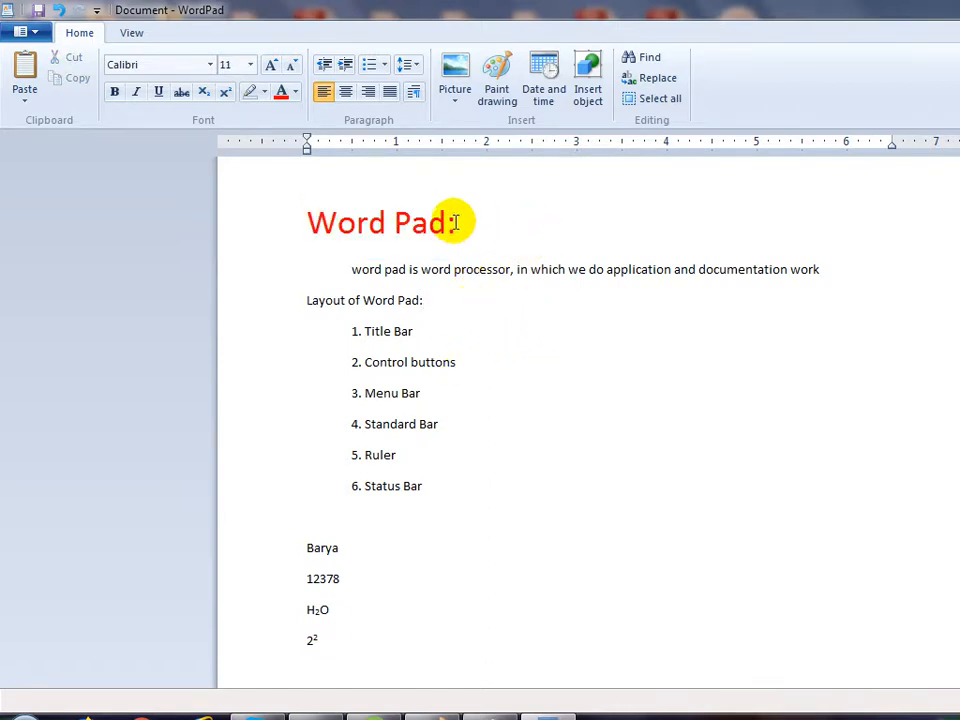
left_click_drag(455, 222, 333, 240)
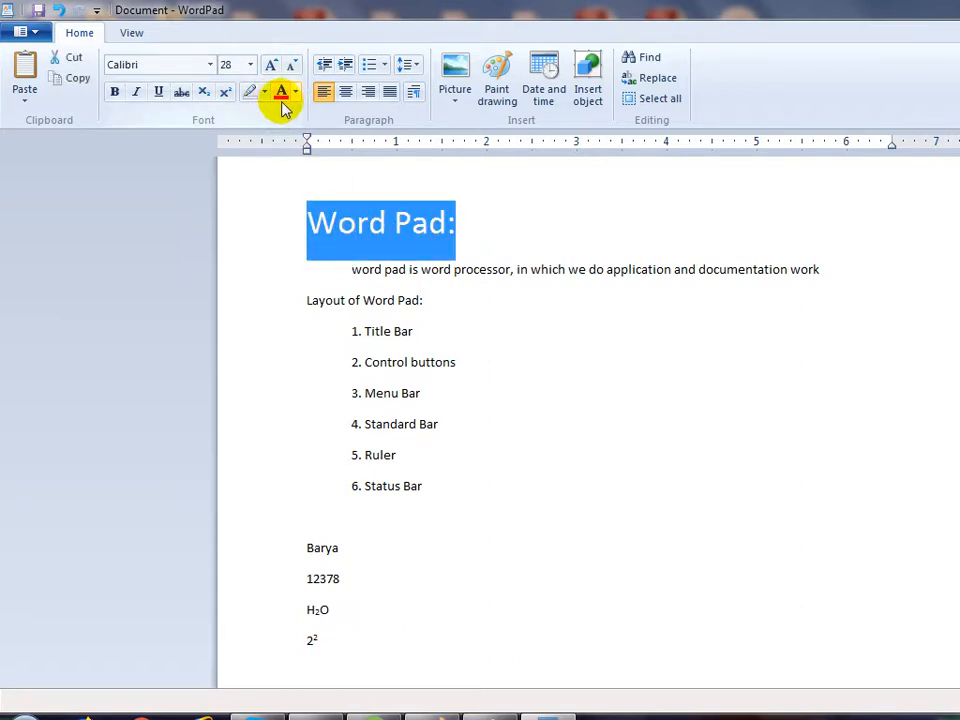
left_click(437, 455)
Apply the current red text colour to the single word on the line above 12378.
double_click(333, 548)
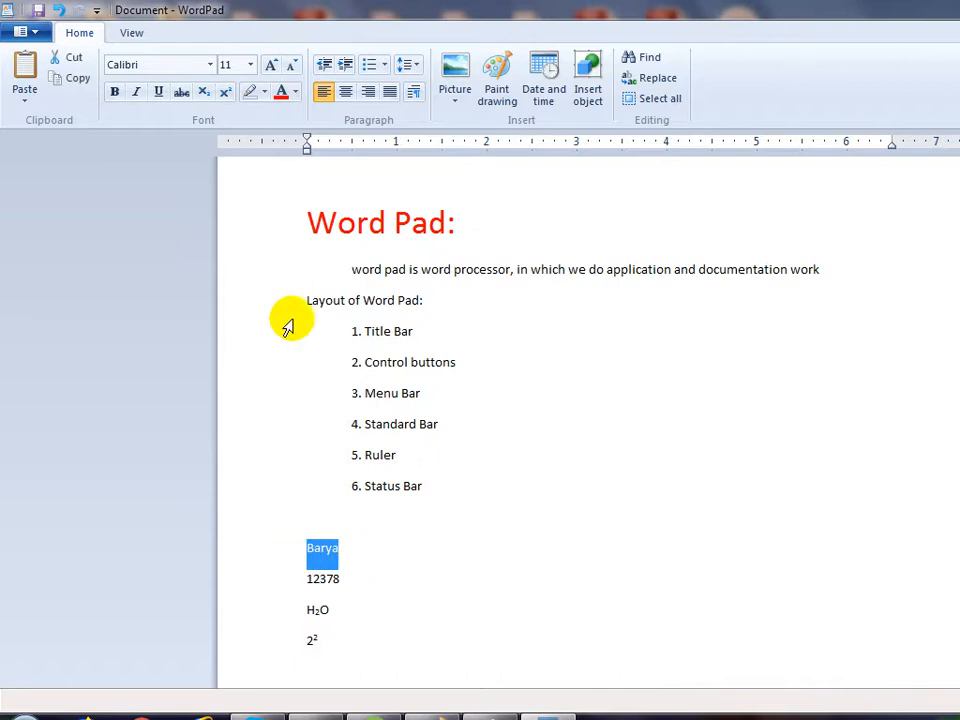
left_click(282, 93)
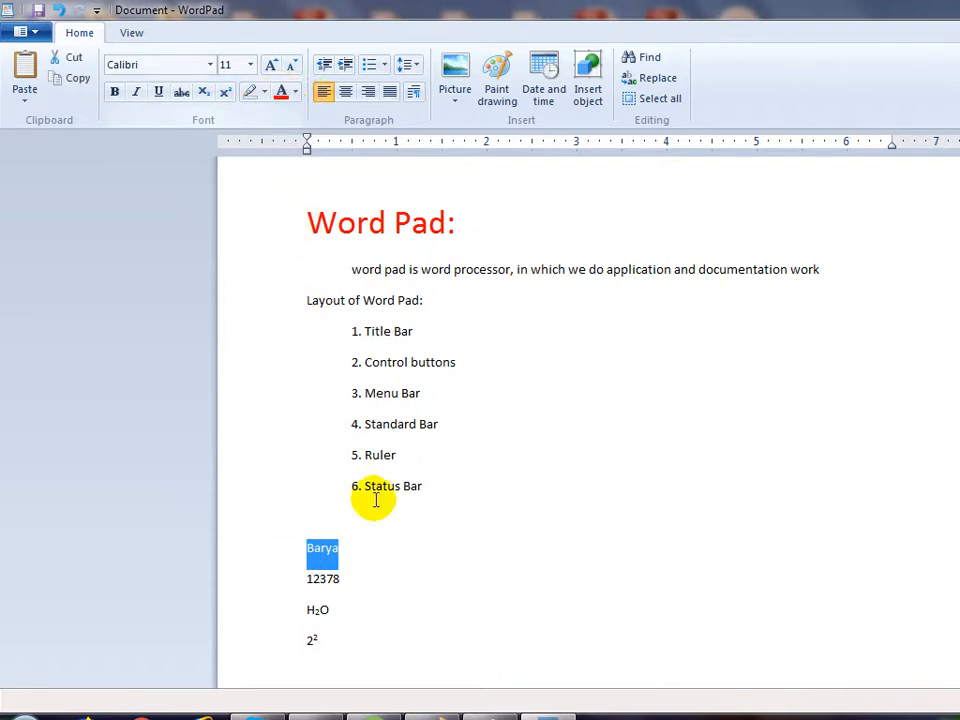
left_click(345, 546)
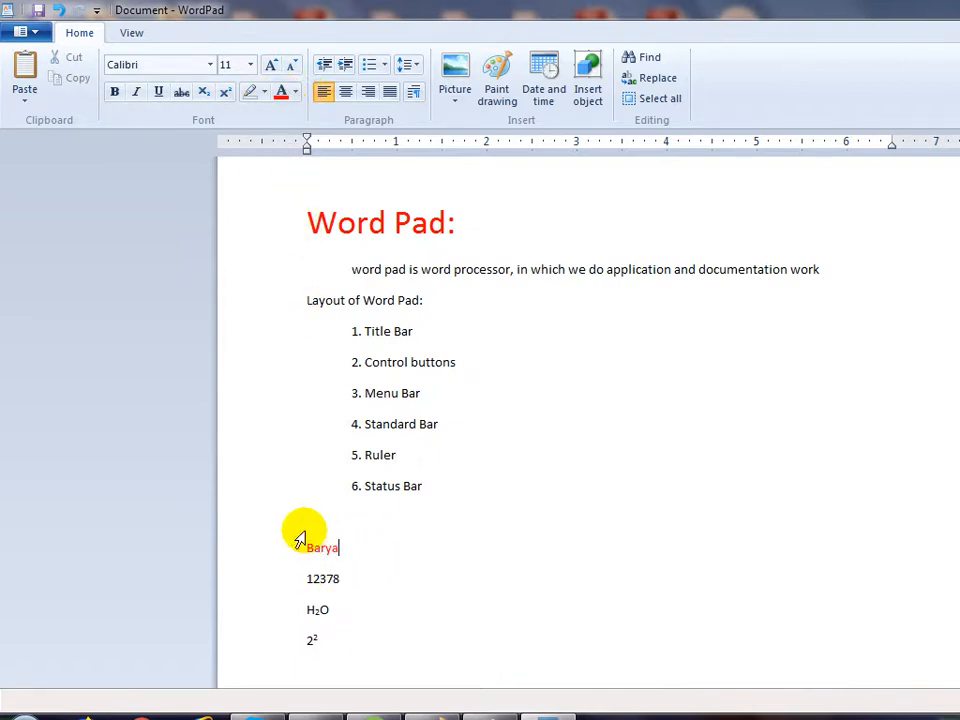
Set the text colour of the "Layout of Word Pad:" line to green.
left_click_drag(432, 296, 308, 300)
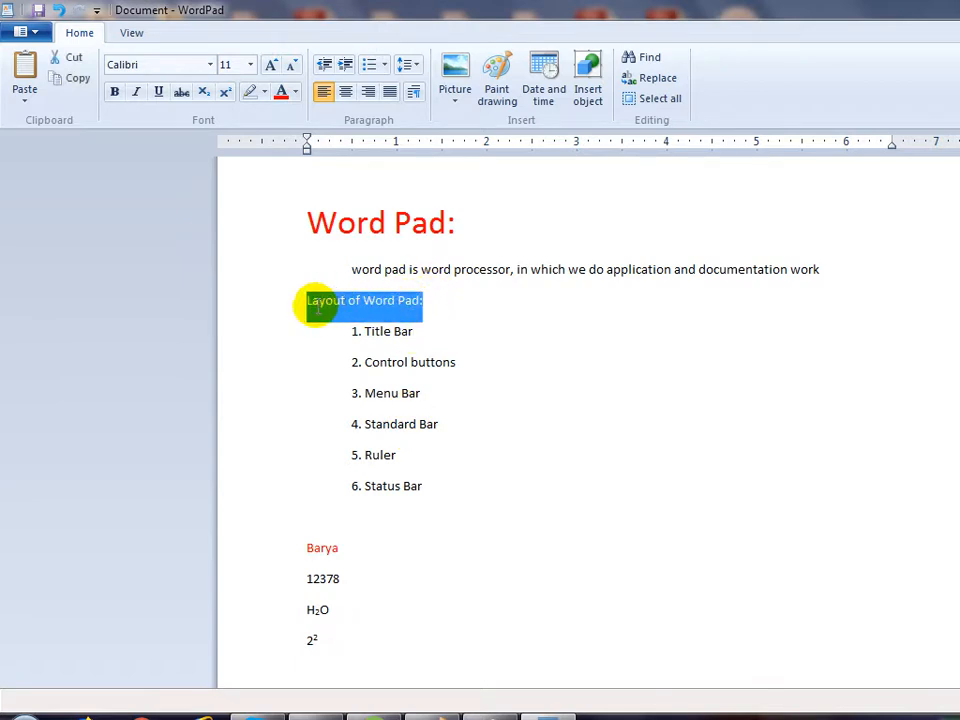
left_click(295, 92)
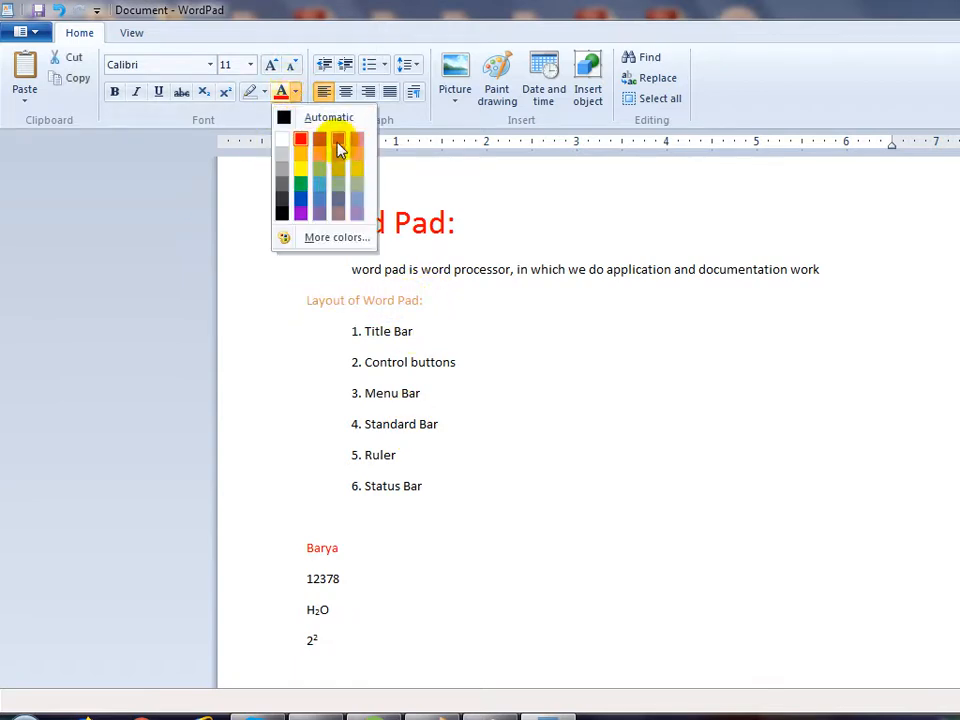
left_click(300, 186)
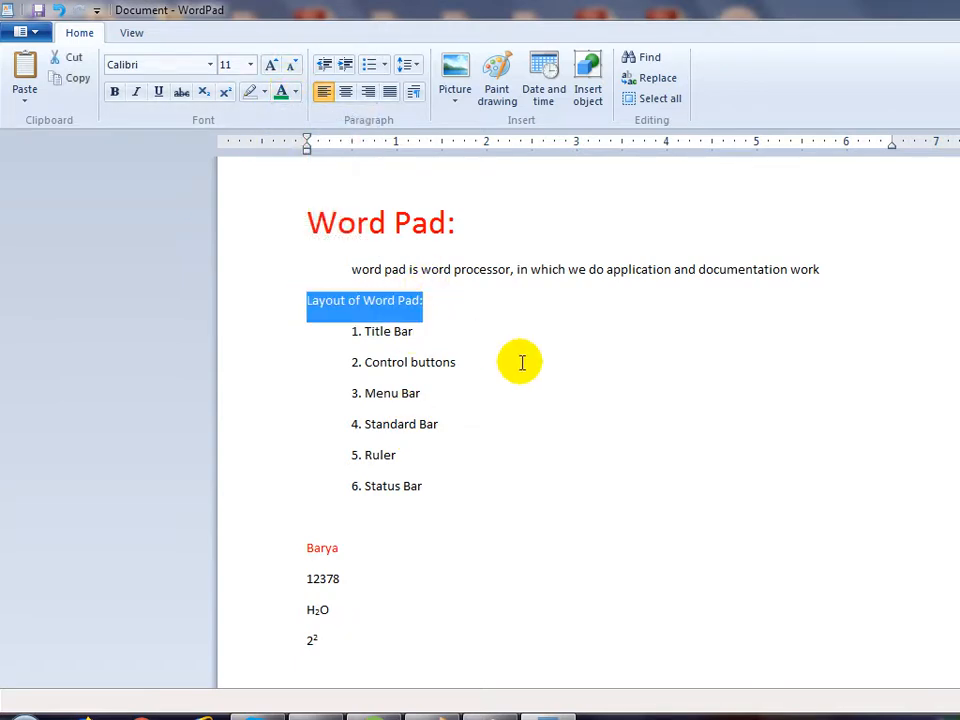
left_click(520, 348)
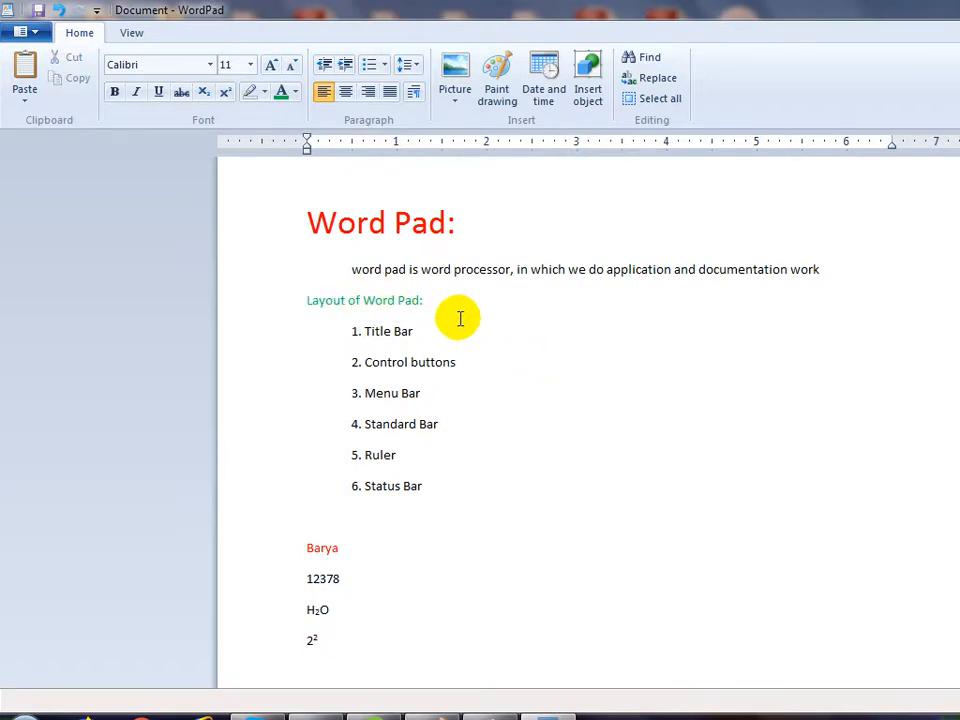
Highlight the "Word Pad:" heading in yellow.
left_click_drag(450, 221, 336, 230)
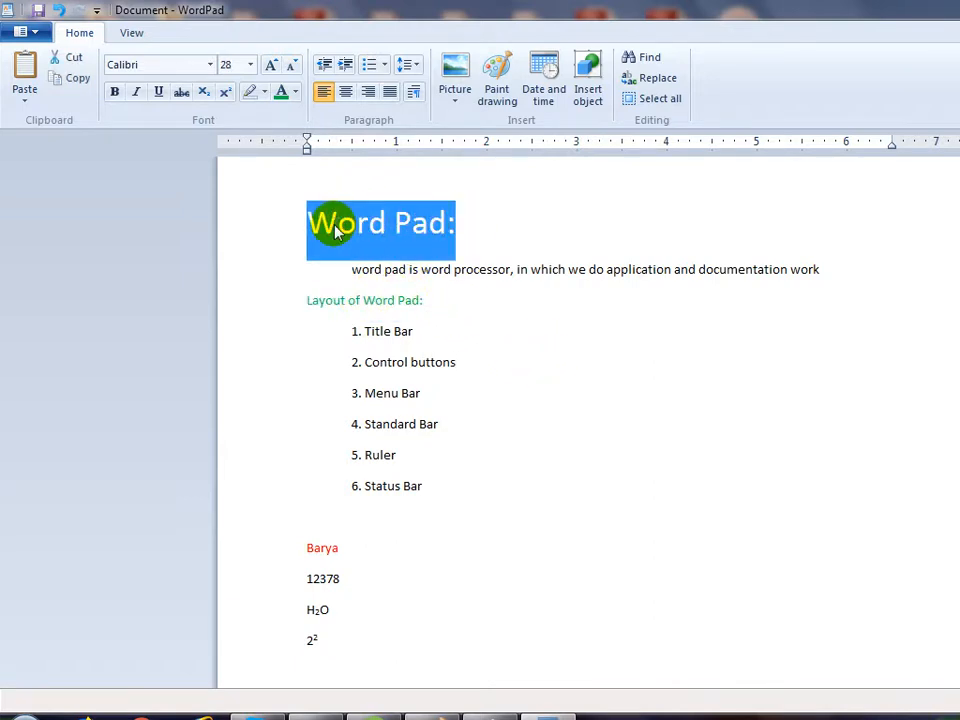
left_click(262, 92)
left_click(256, 122)
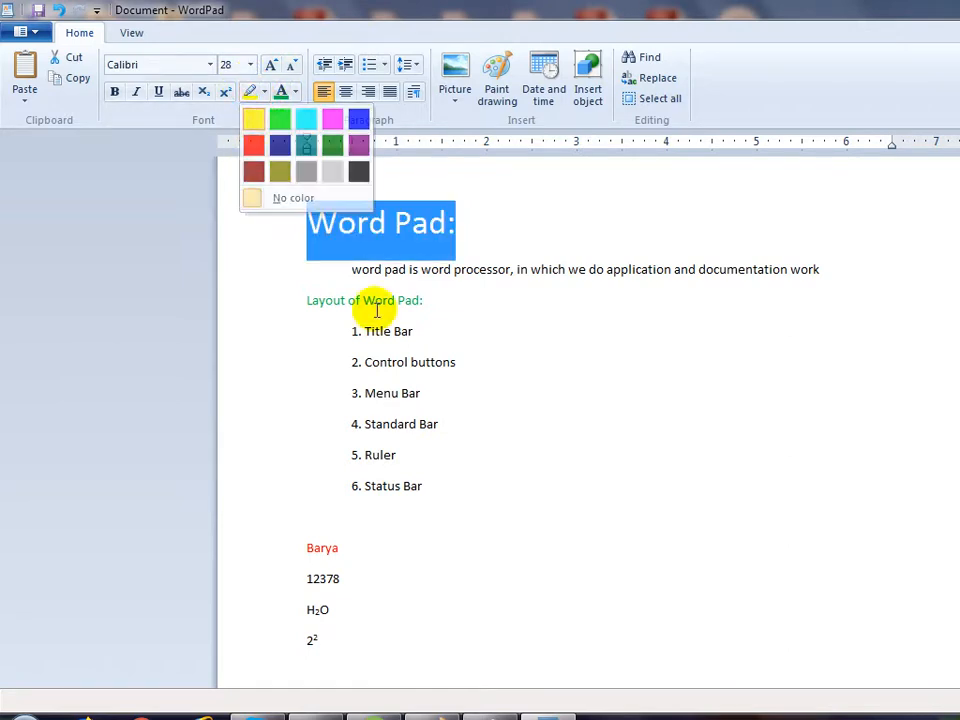
left_click(520, 362)
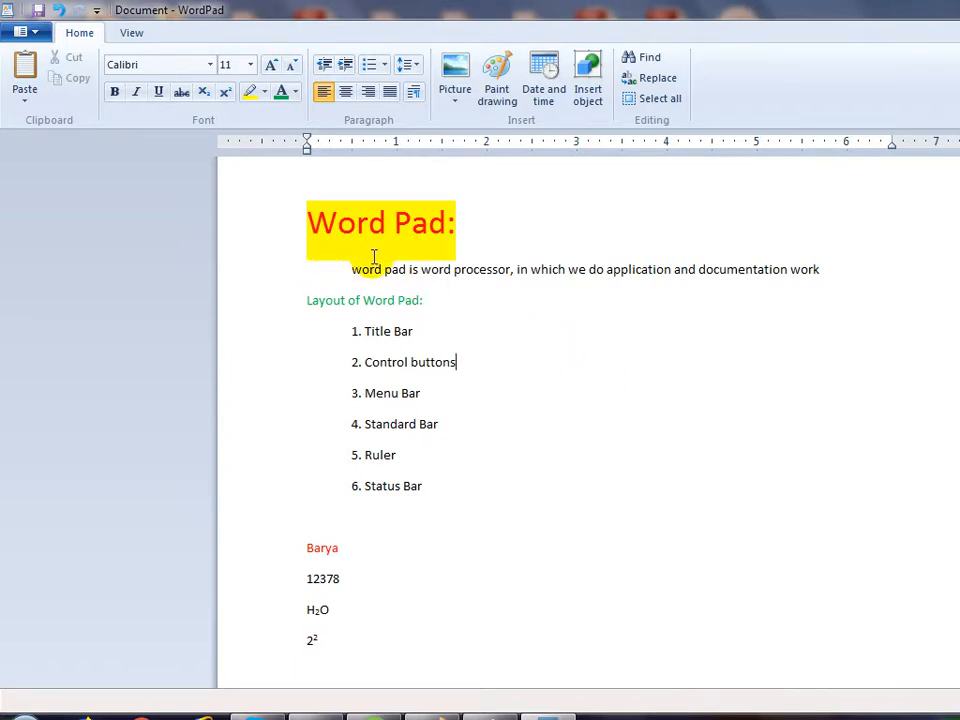
Enlarge the "Layout of Word Pad:" line step by step to font size 24 with Grow Font.
left_click_drag(439, 300, 321, 302)
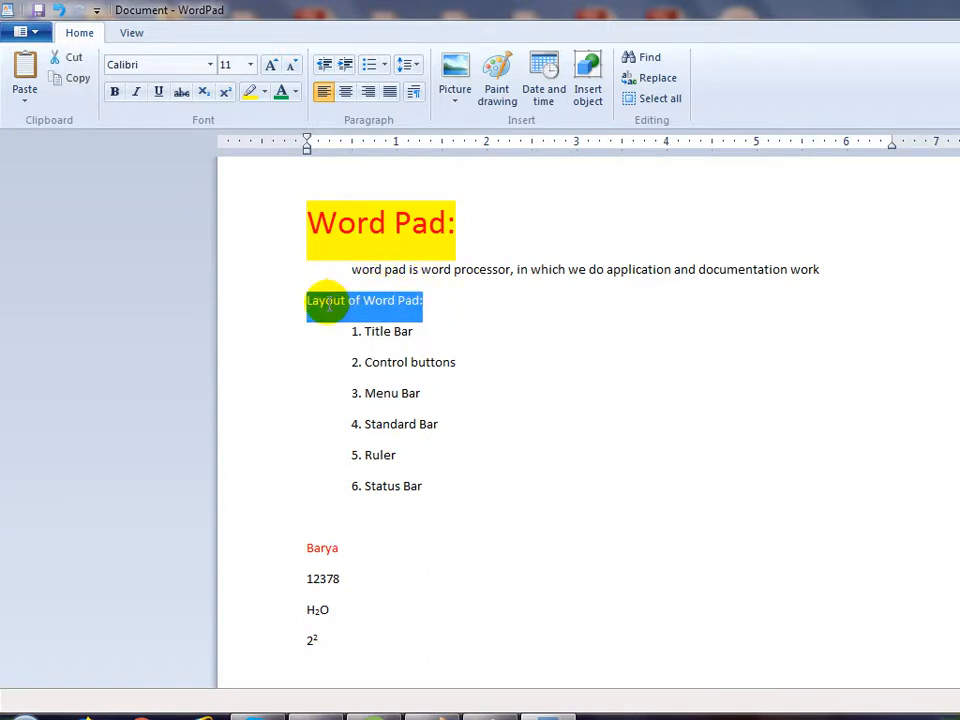
left_click(250, 64)
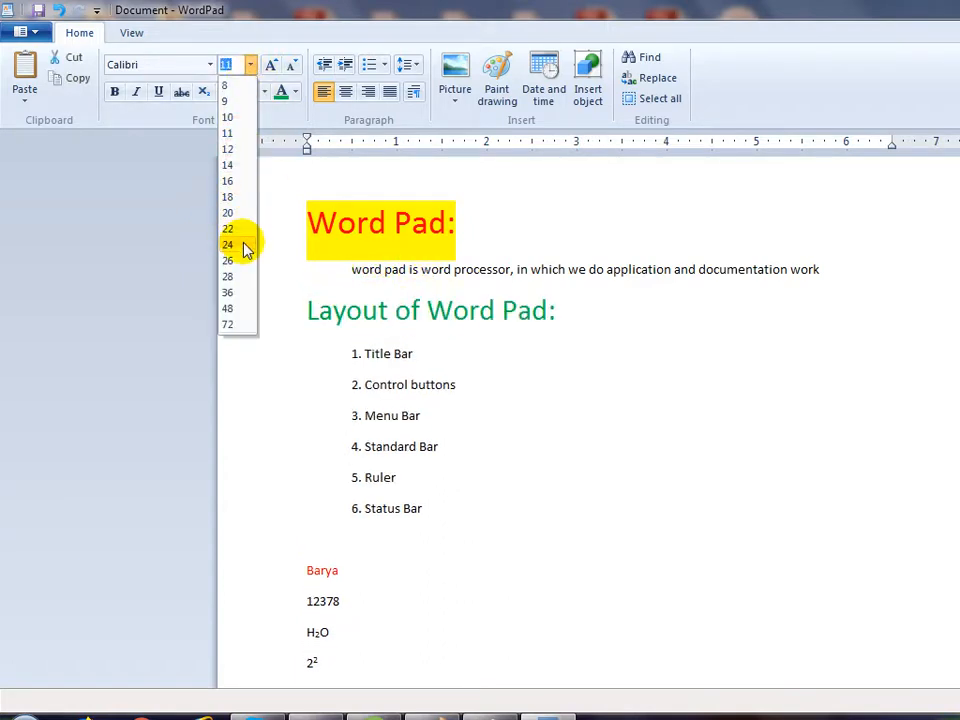
left_click(272, 64)
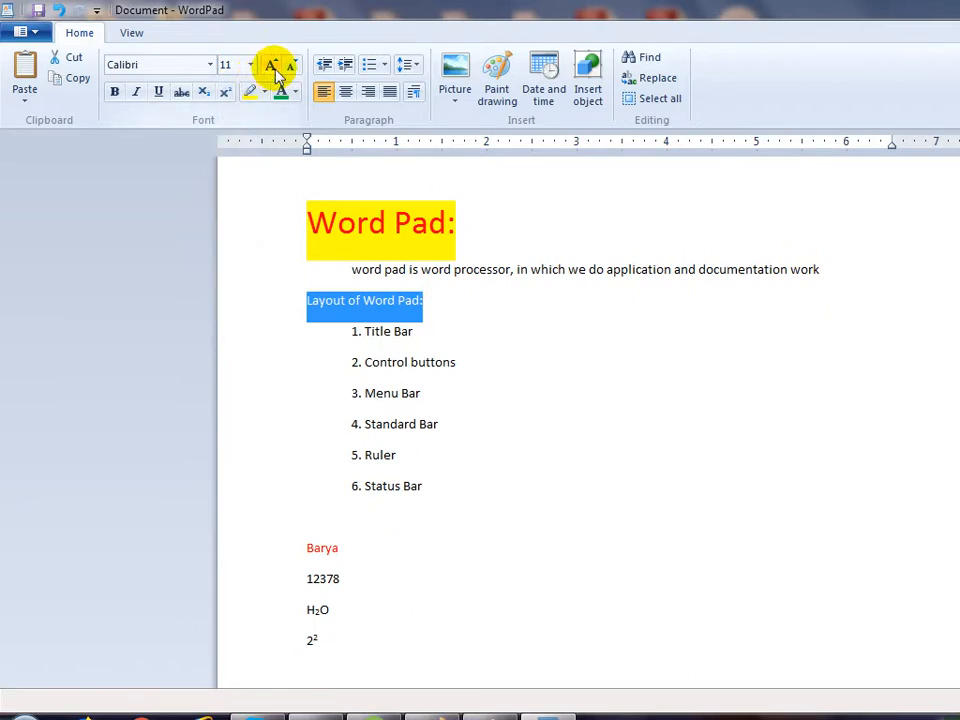
left_click(272, 64)
left_click(272, 64)
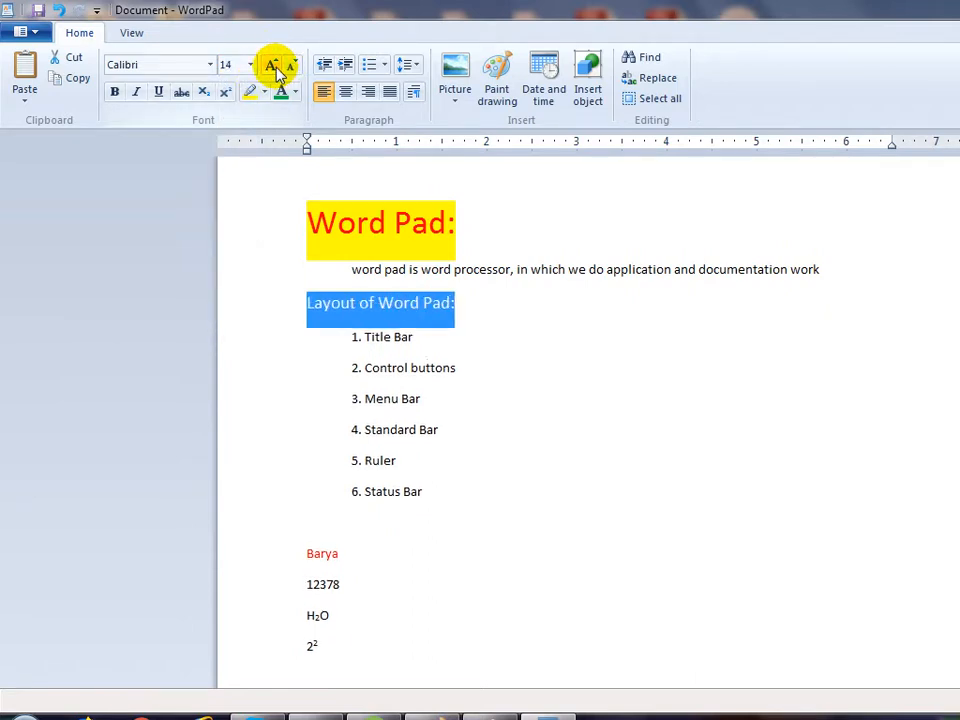
left_click(273, 64)
left_click(272, 64)
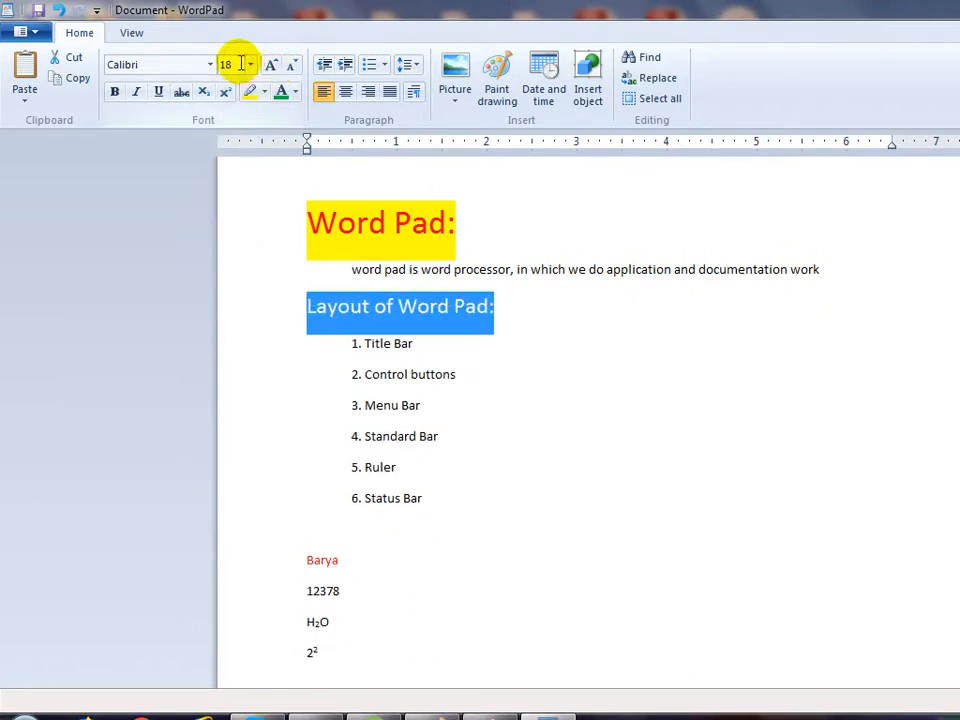
left_click(271, 66)
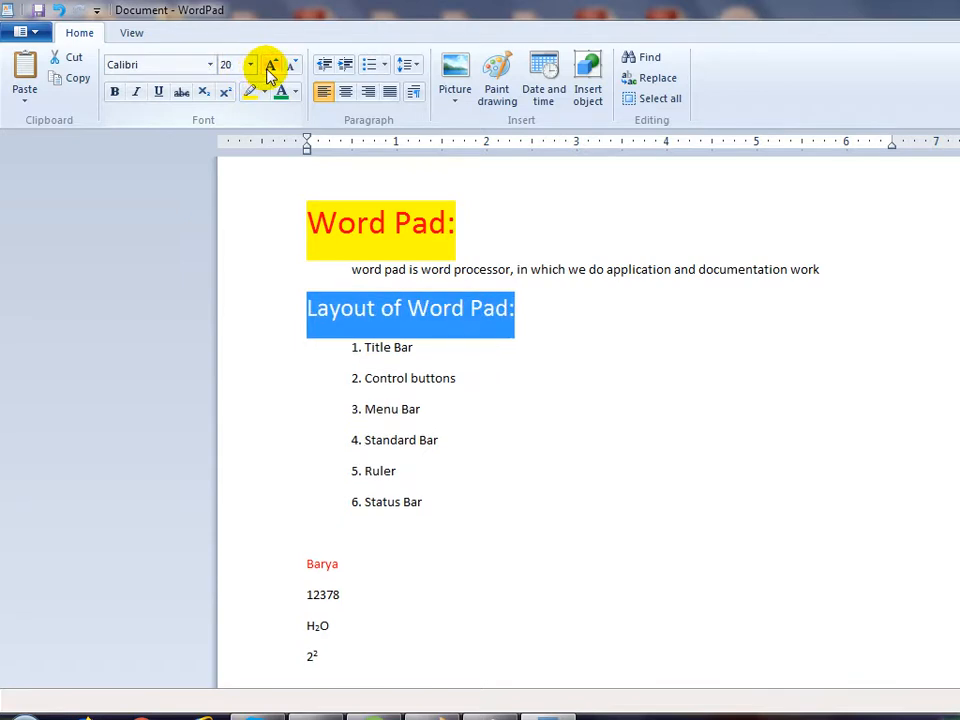
left_click(271, 66)
left_click(271, 66)
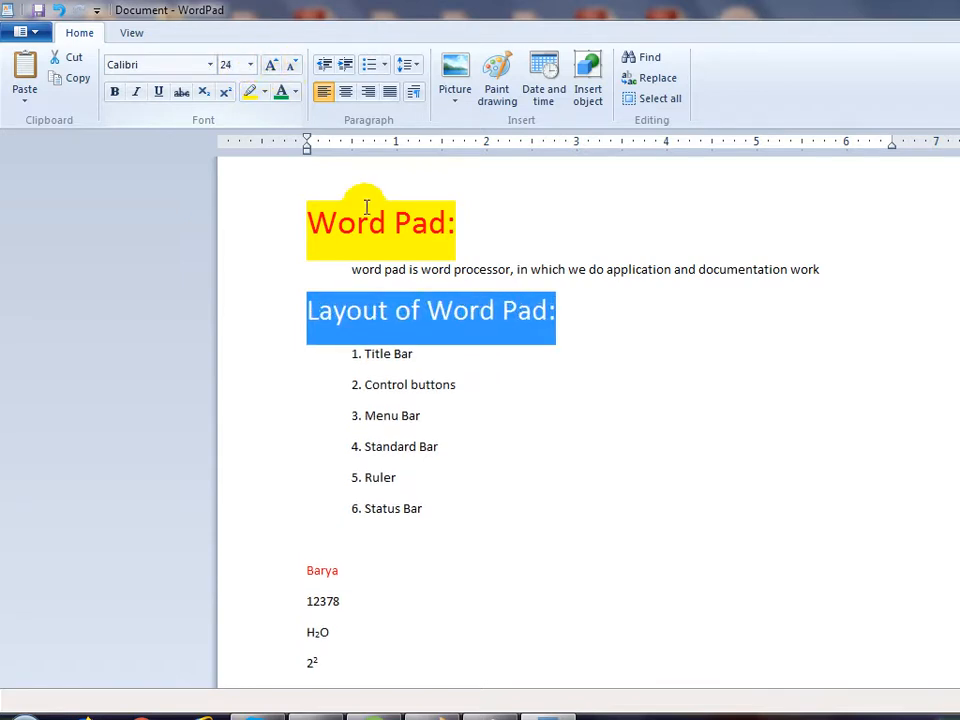
Reduce the "Layout of Word Pad:" line step by step to font size 16 with Shrink Font.
left_click(291, 66)
left_click(291, 66)
left_click(291, 66)
left_click(291, 66)
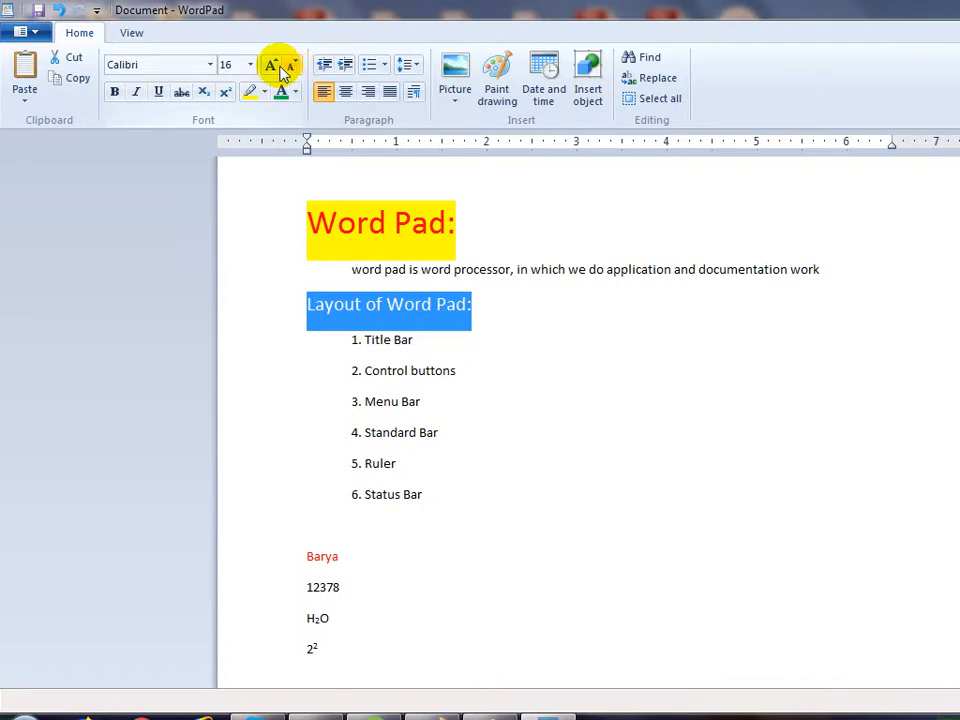
left_click(470, 388)
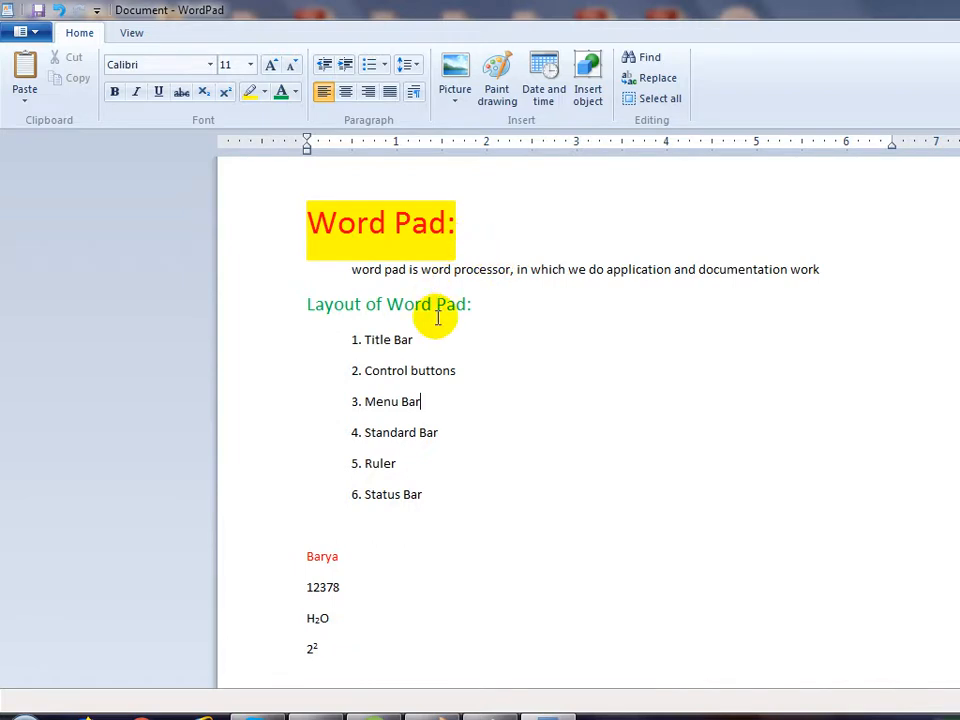
Select the "Word Pad:" heading and change its alignment to centre, to right and back to left.
left_click(443, 238)
left_click_drag(443, 238, 332, 231)
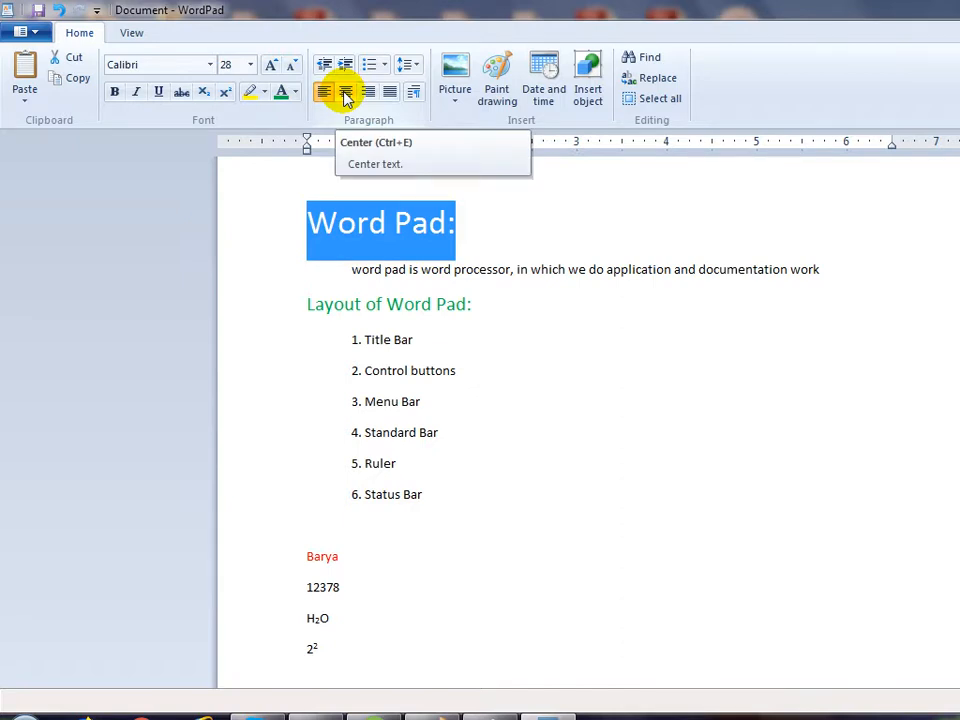
left_click(345, 93)
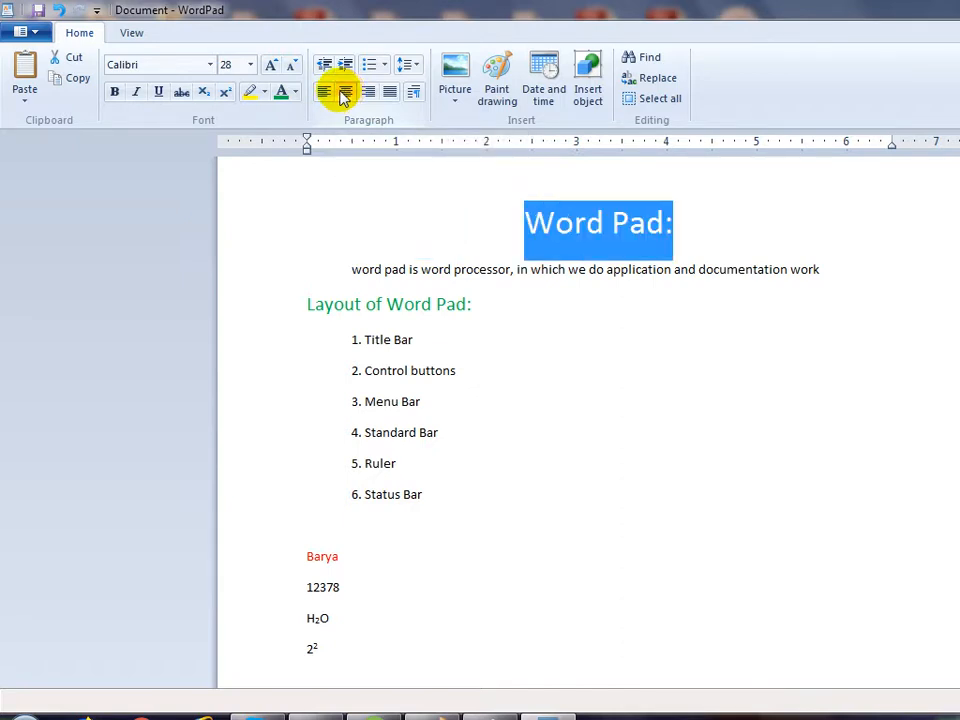
left_click(368, 93)
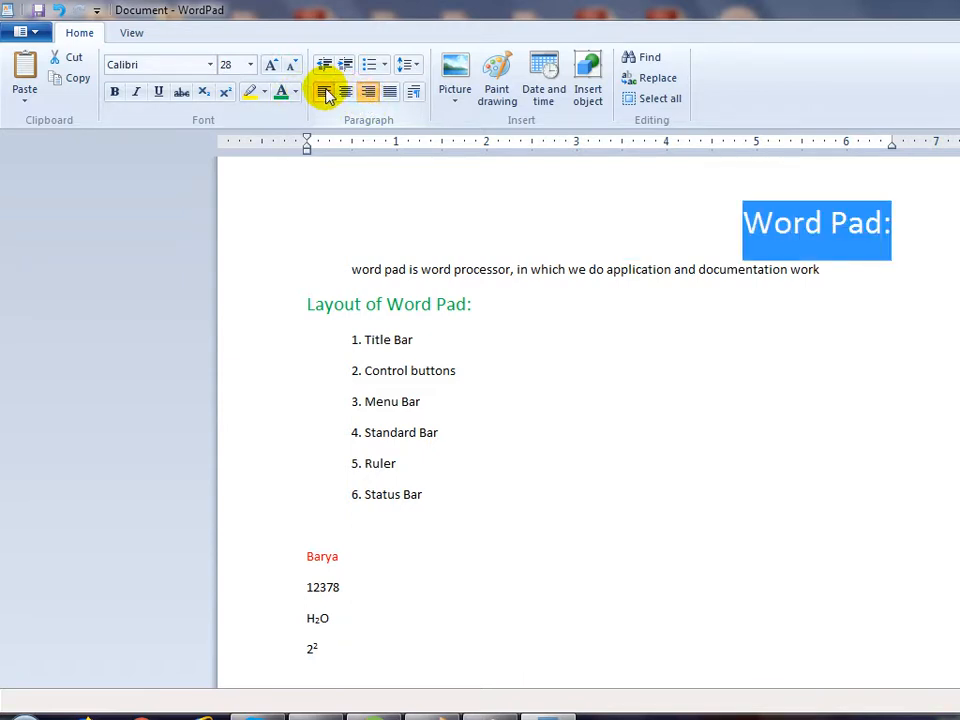
left_click(323, 92)
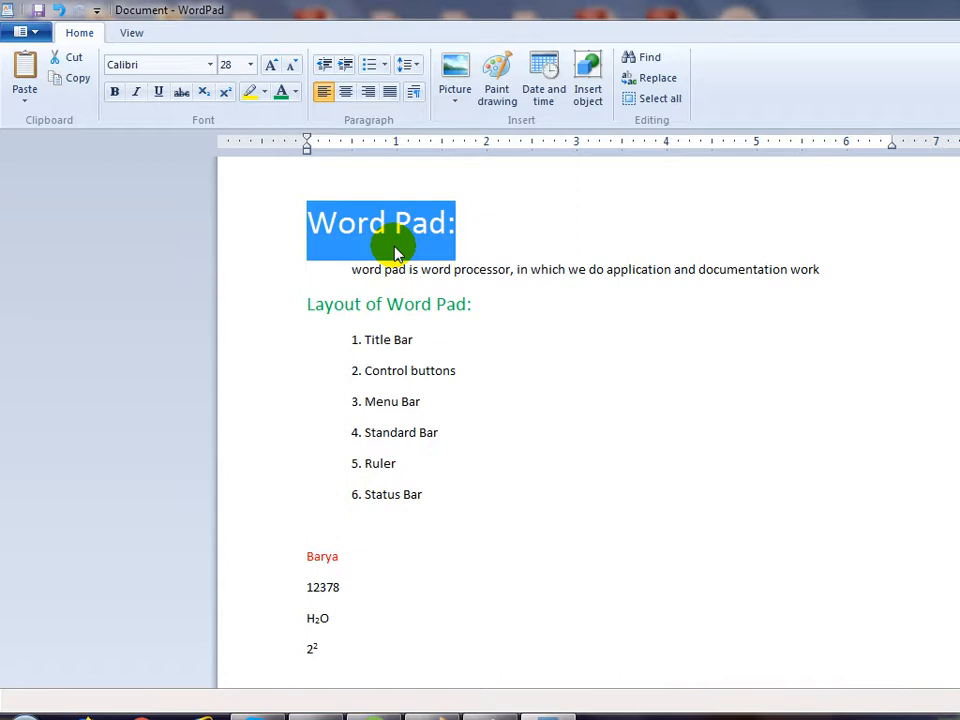
left_click(426, 370)
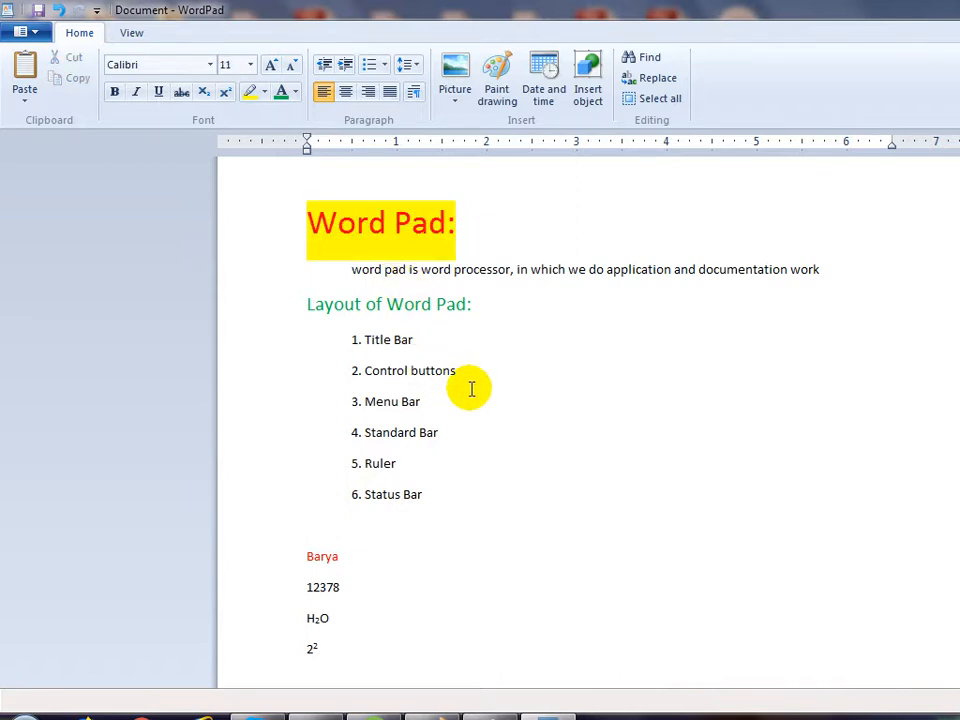
Repeat the centre, right and left alignment on the whole "Word Pad:" heading, then deselect it.
triple_click(369, 227)
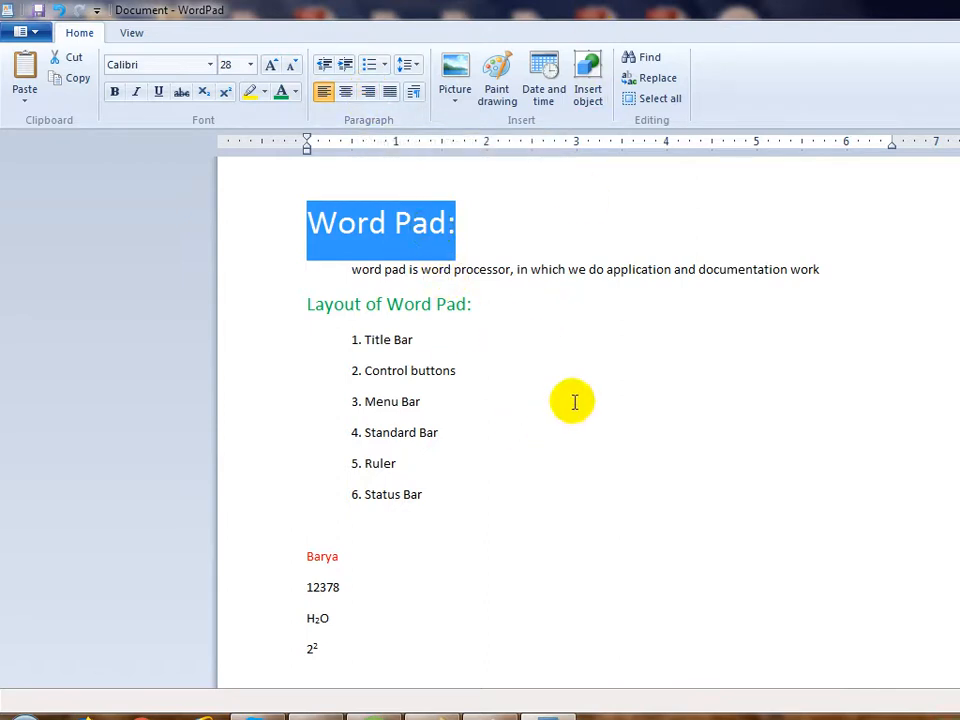
key("ctrl+e")
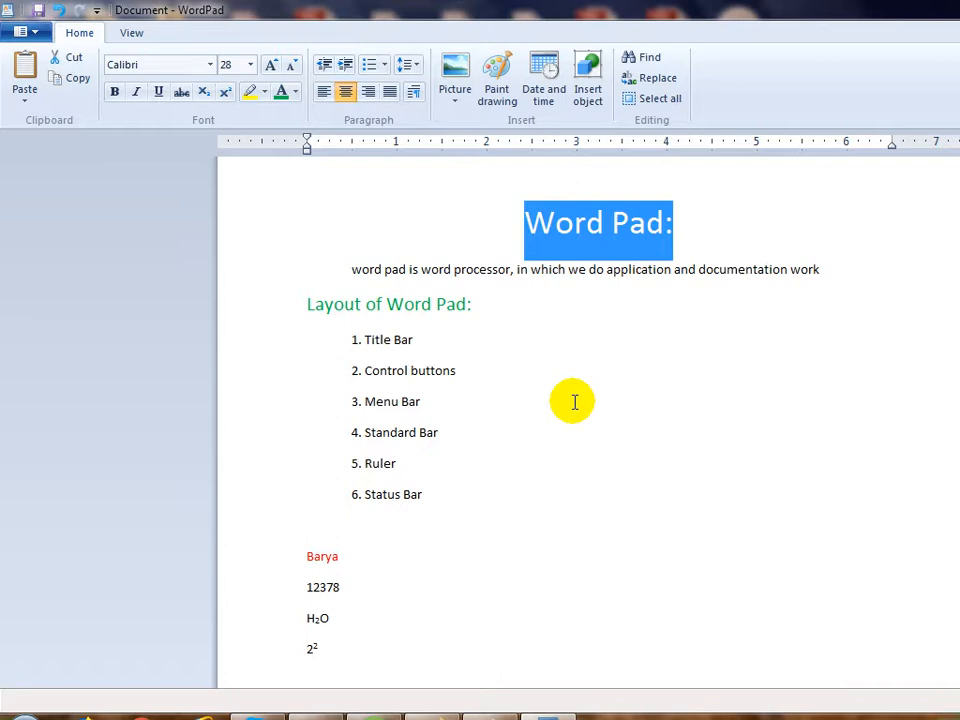
key("ctrl+r")
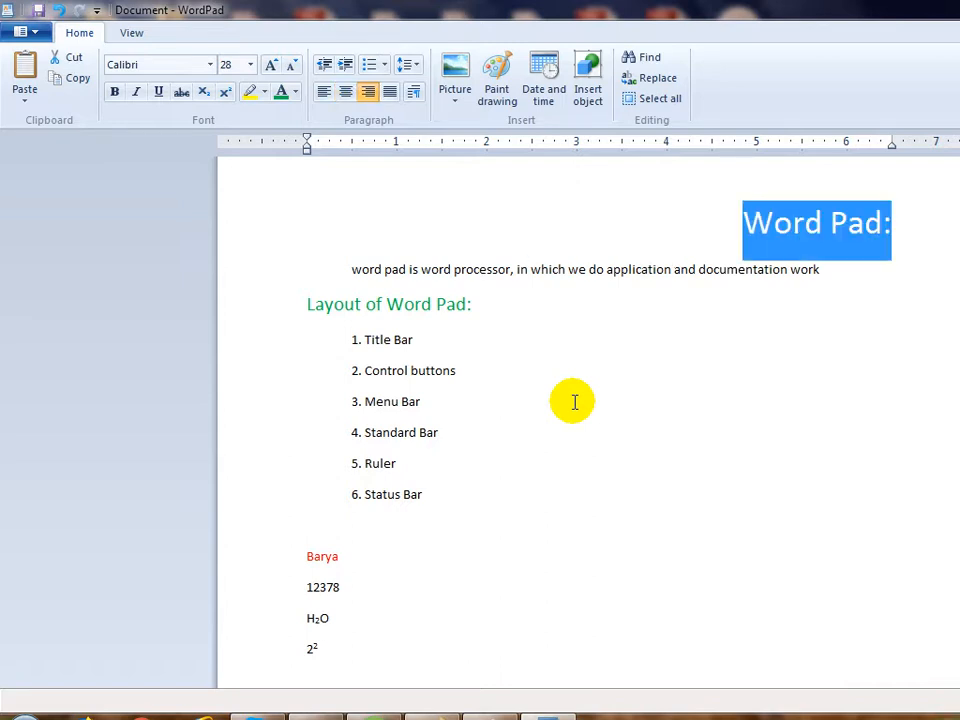
key("ctrl+l")
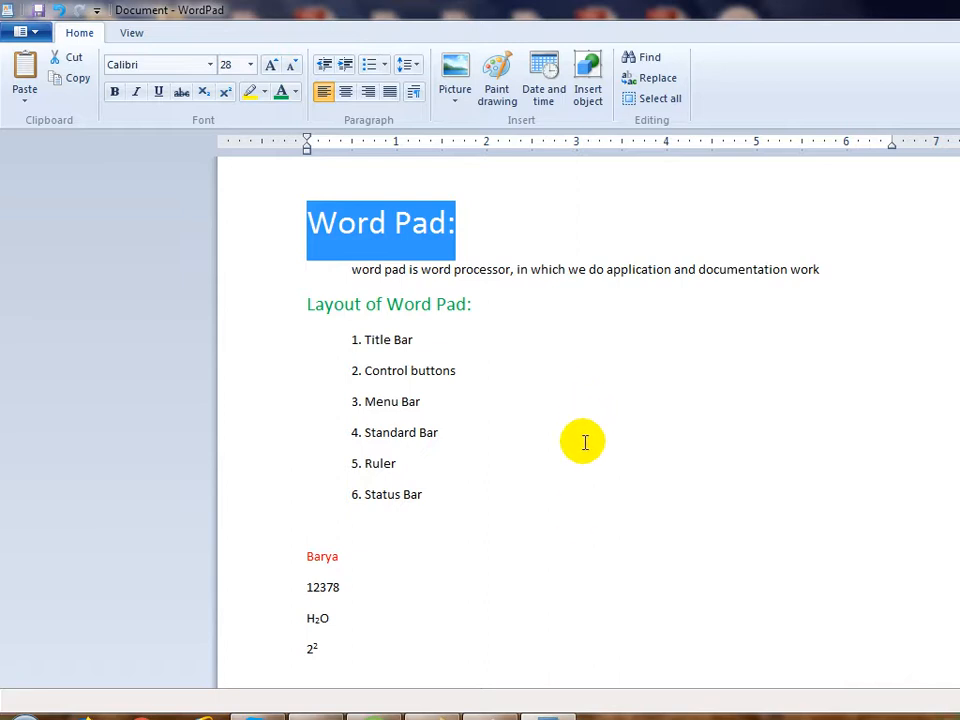
left_click(478, 340)
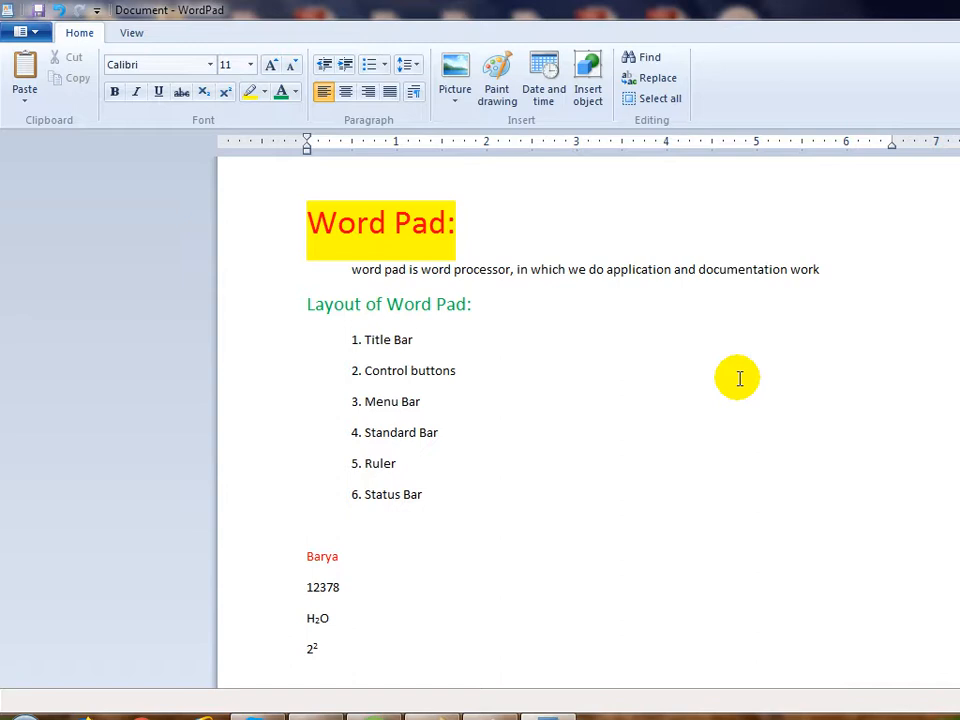
Select the "Layout of Word Pad:" line and switch its alignment between centre, left and right, ending on left.
key("Down")
key("Down")
key("Down")
key("Down")
key("Up")
key("Up")
key("Up")
key("Up")
key("Up")
key("Right")
key("Right")
key("Right")
key("Right")
key("Right")
key("Right")
key("Right")
key("Left")
key("Left")
key("Left")
key("Left")
key("Right")
key("Right")
key("Right")
key("Right")
key("shift+Left")
key("shift+Left")
key("shift+Left")
key("shift+Left")
key("shift+Left")
key("shift+Left")
key("shift+Left")
key("shift+Left")
key("shift+Left")
key("shift+Left")
key("shift+Left")
key("shift+Left")
key("shift+Left")
key("shift+Left")
key("shift+Left")
key("shift+Left")
key("shift+Left")
key("shift+Left")
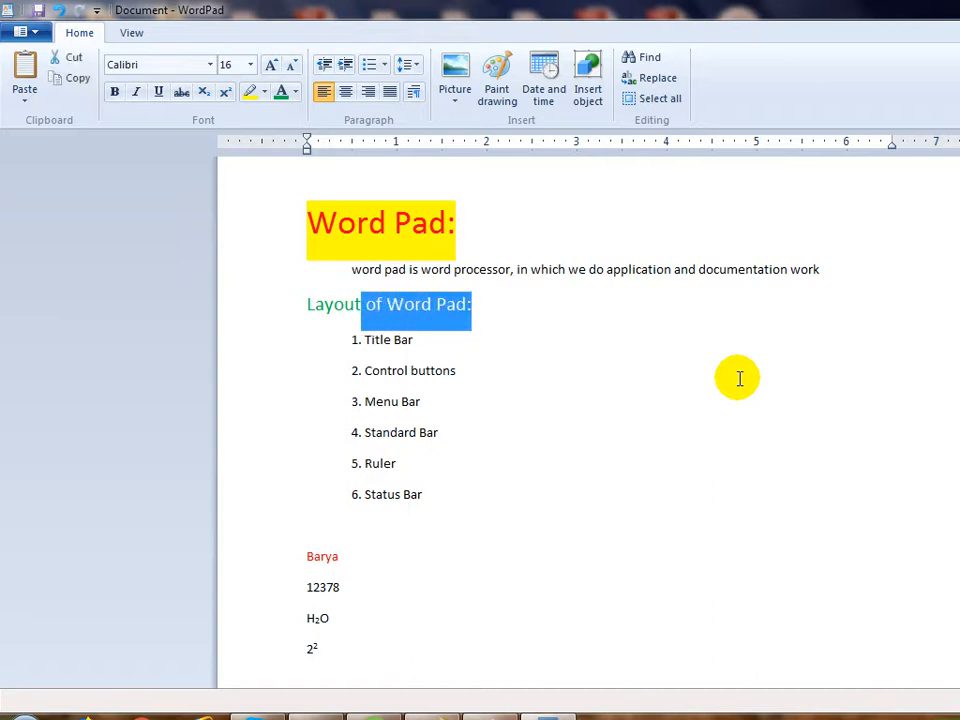
key("shift+Left")
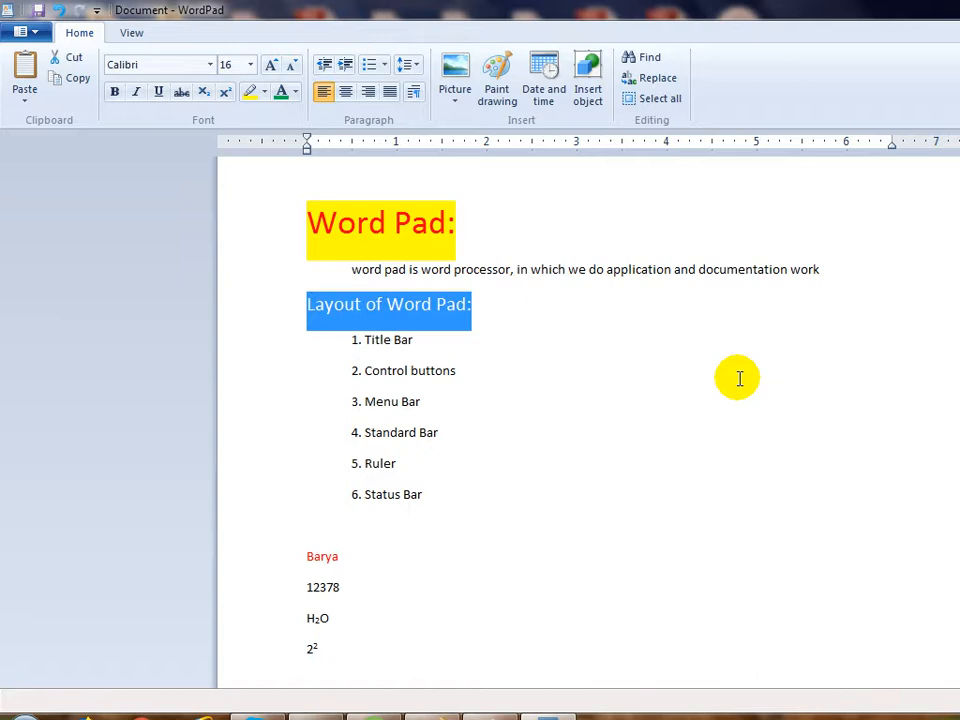
key("ctrl+e")
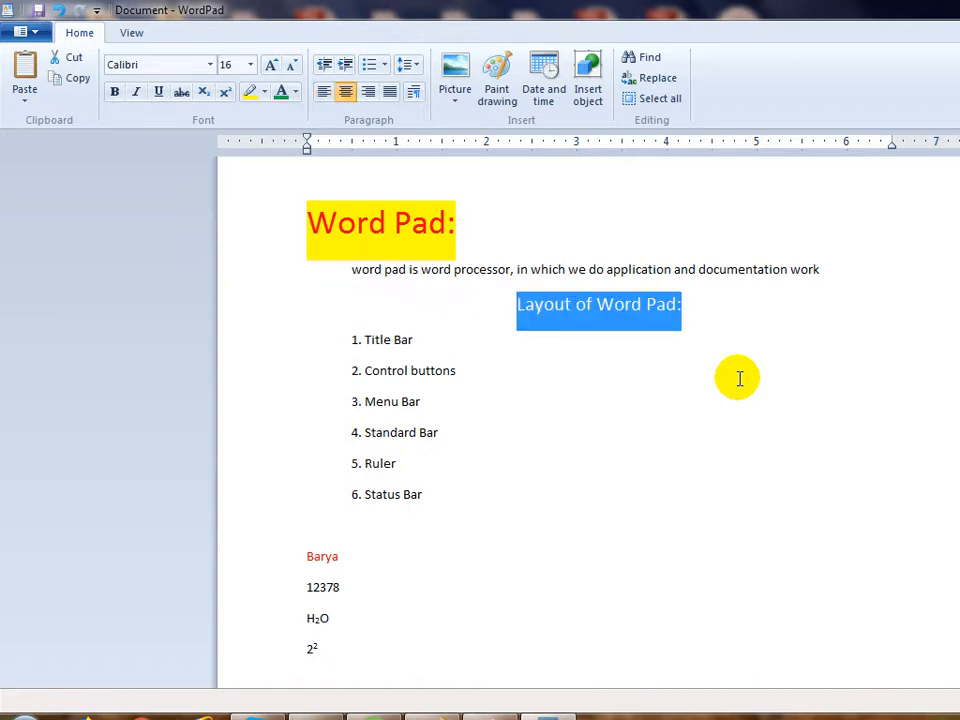
key("ctrl+l")
key("ctrl+r")
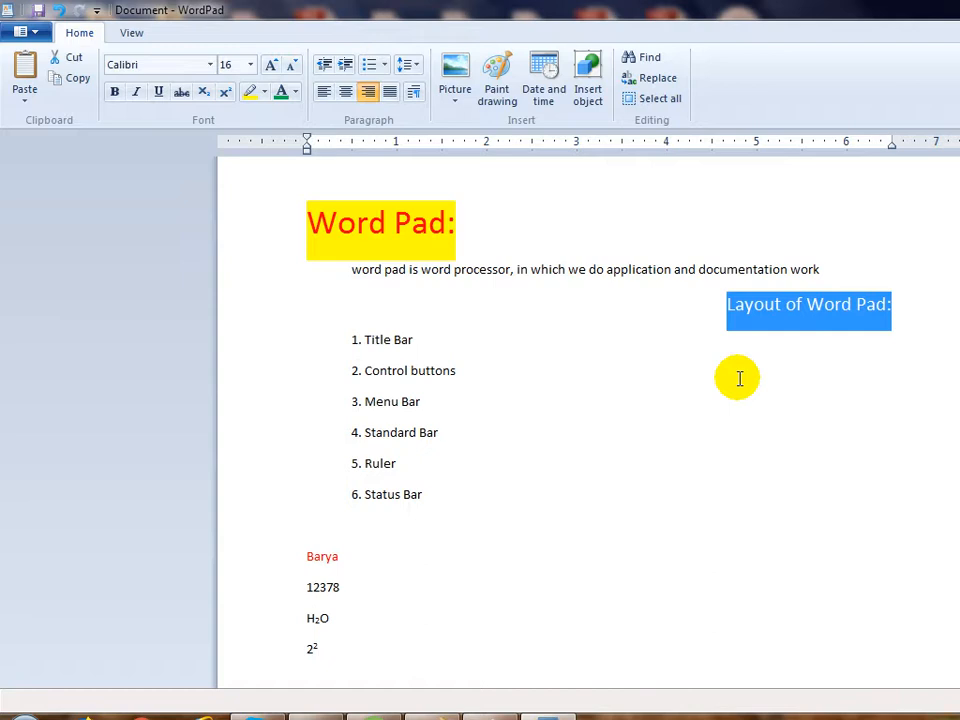
key("ctrl+e")
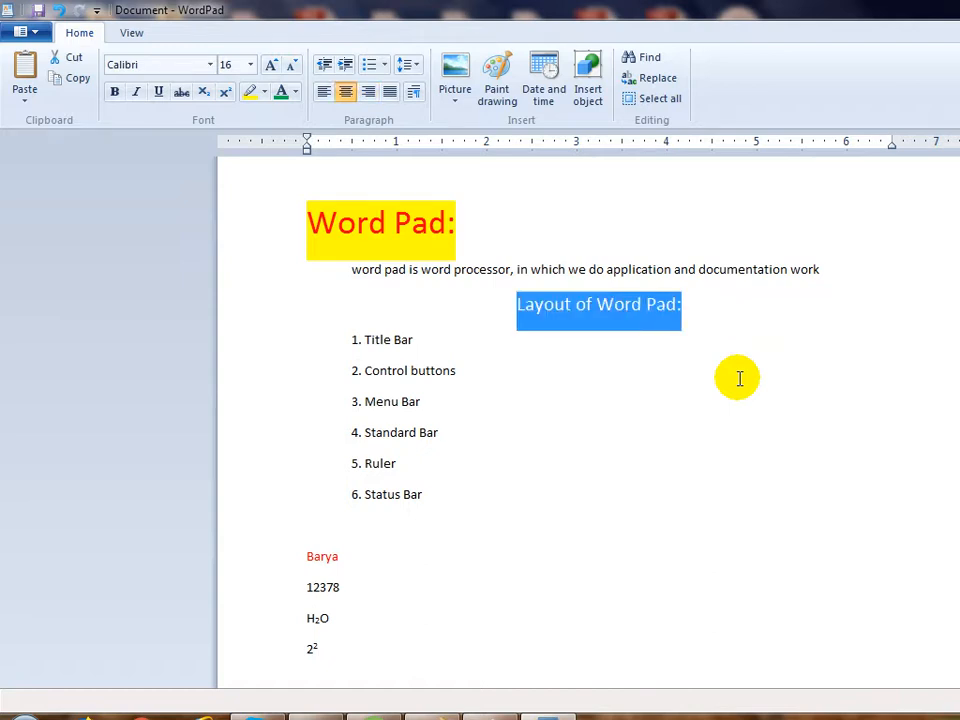
key("ctrl+l")
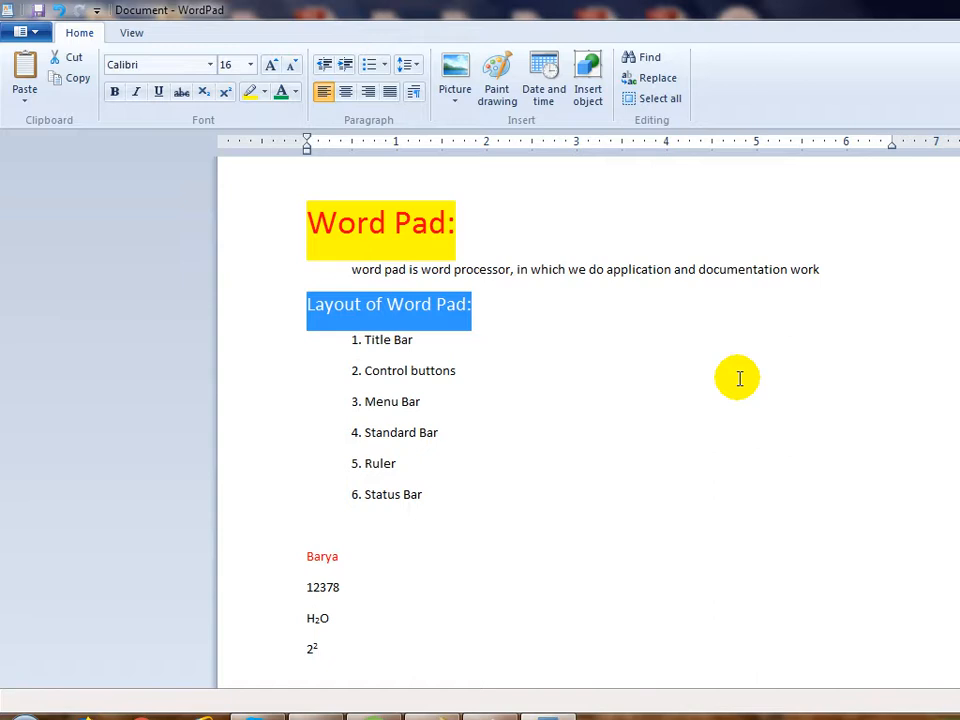
left_click(502, 366)
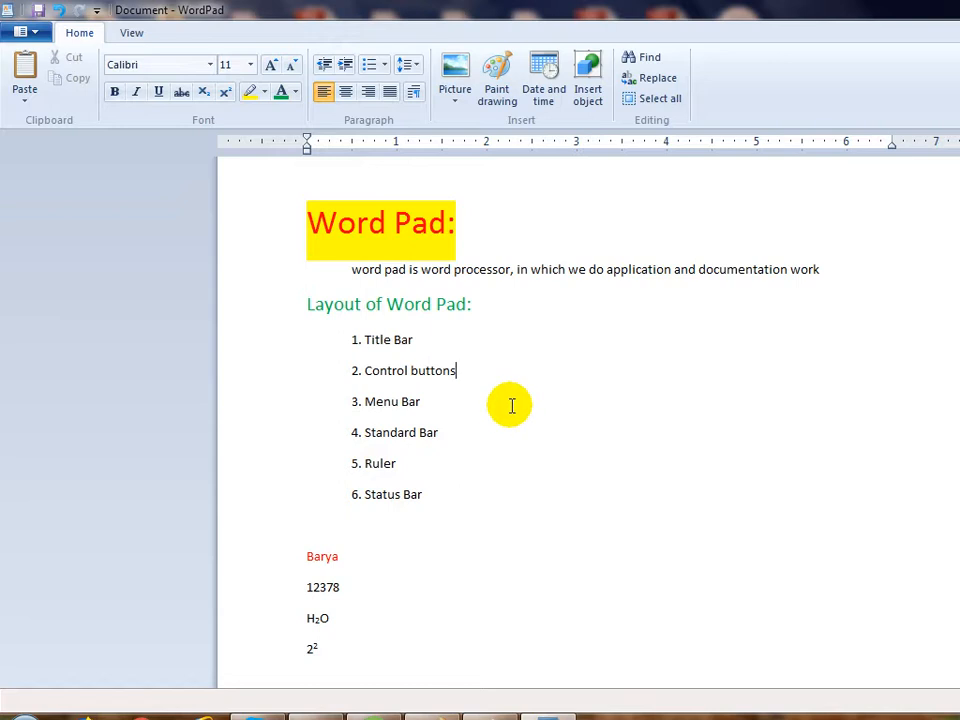
Save the document in the Documents library as "Intorduction to word pad" in Rich Text Format (RTF).
left_click(28, 31)
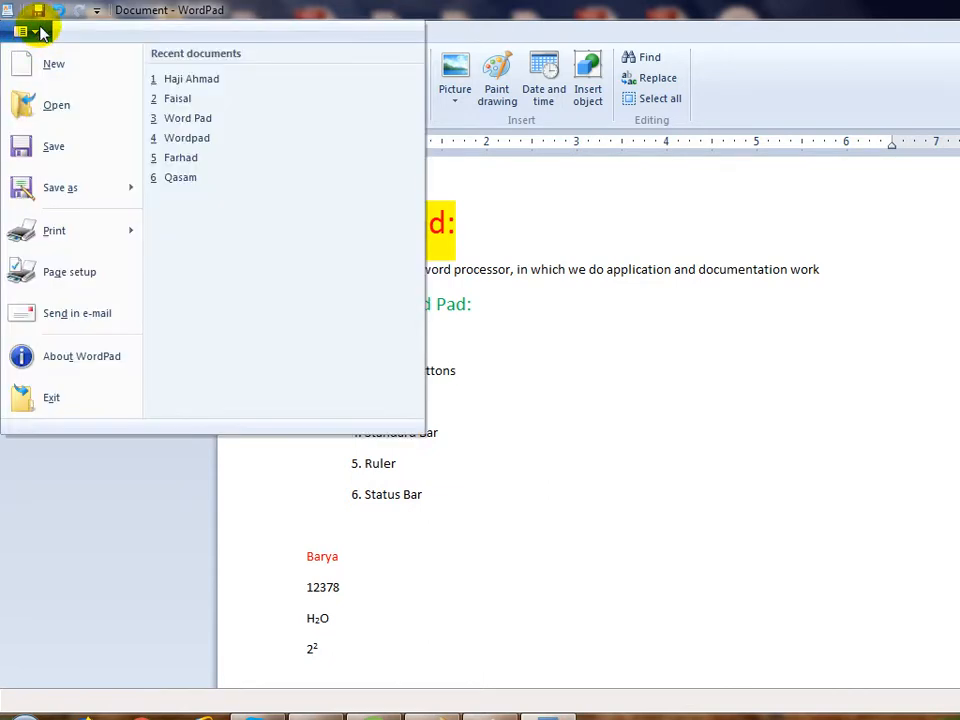
left_click(55, 150)
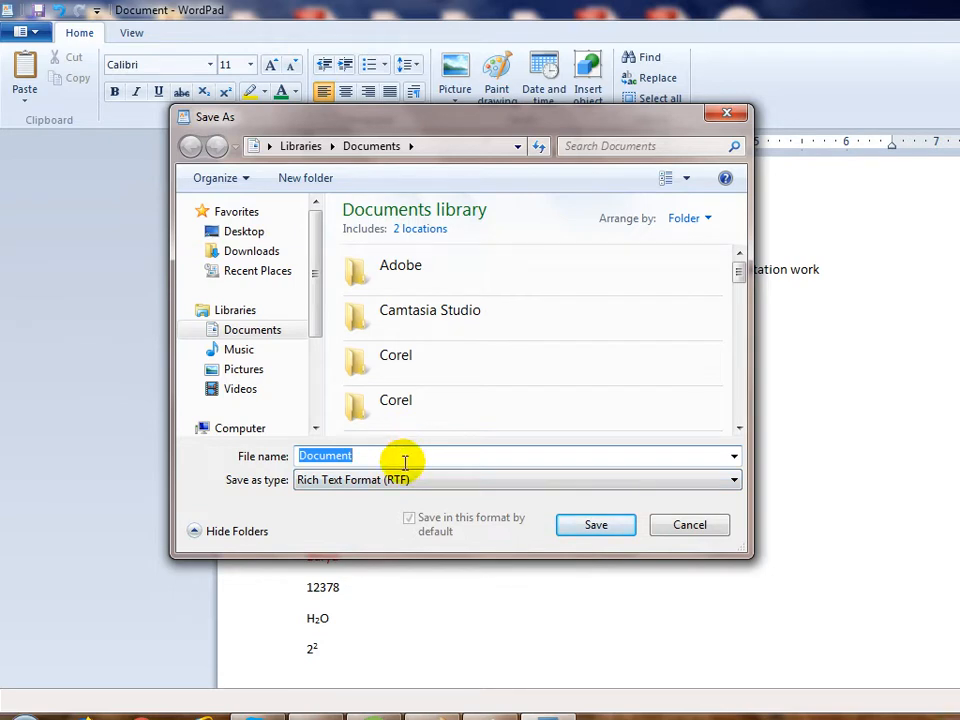
type("Wordpad")
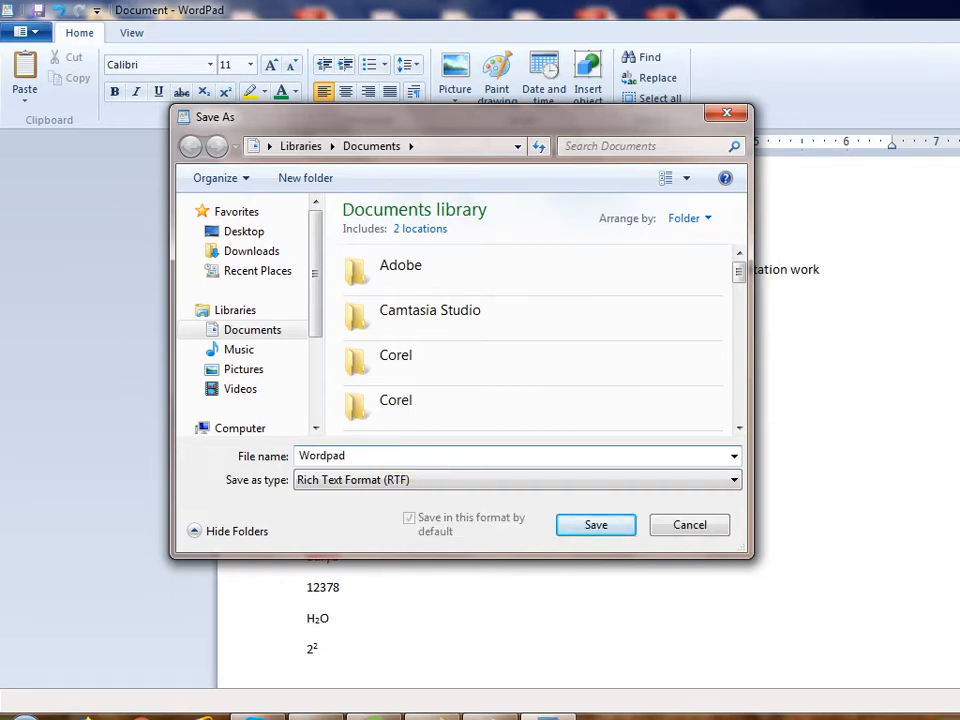
key("BackSpace")
key("BackSpace")
key("BackSpace")
key("BackSpace")
key("BackSpace")
key("BackSpace")
key("BackSpace")
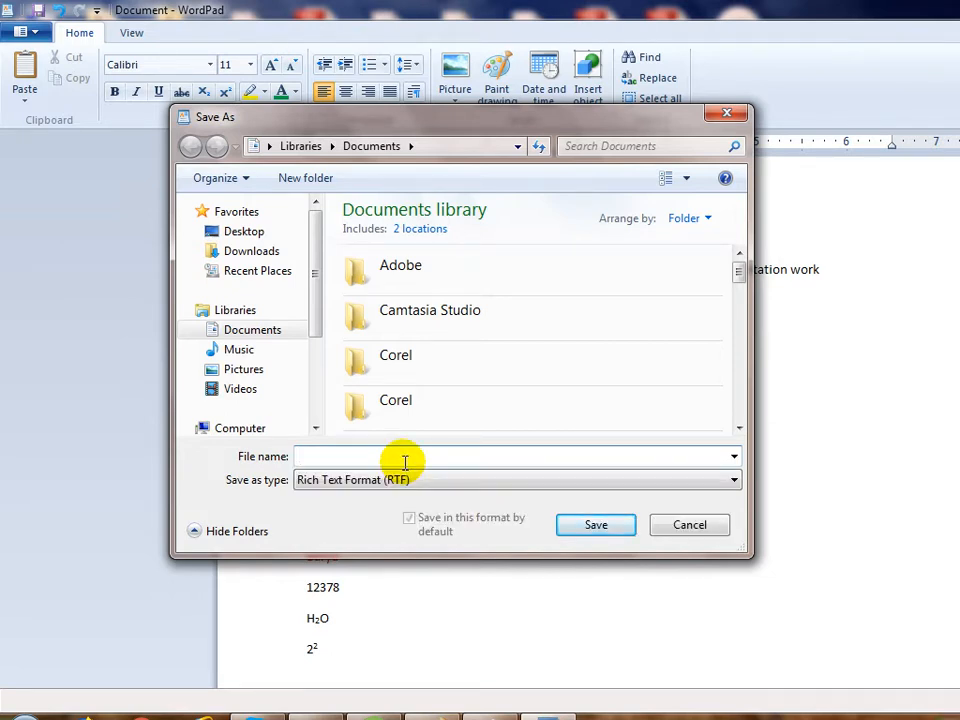
type("Intorduction ")
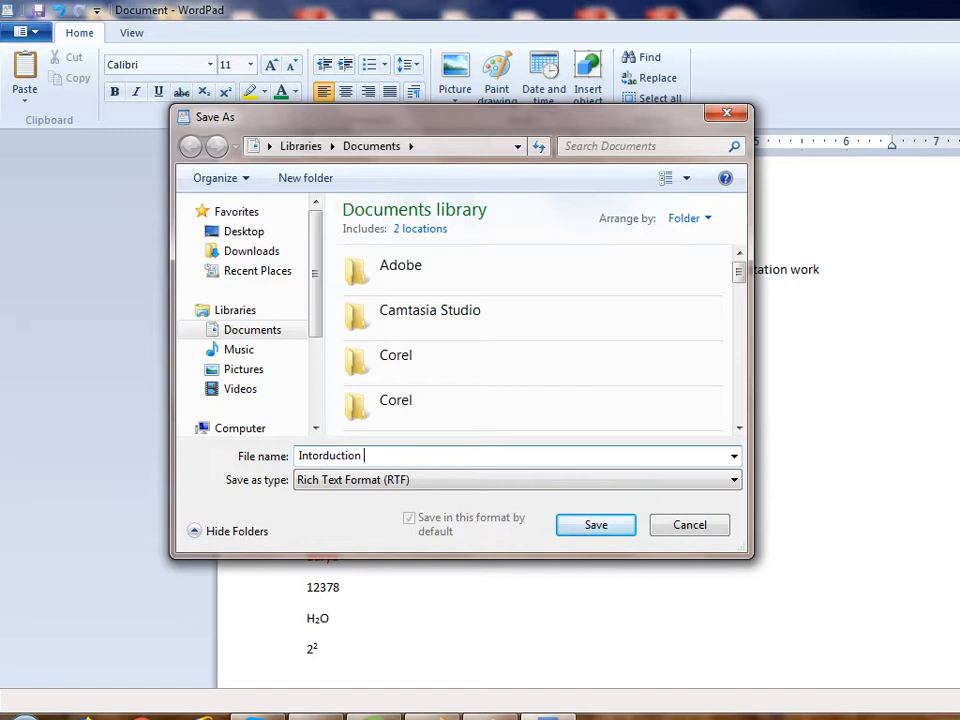
type("to word pad")
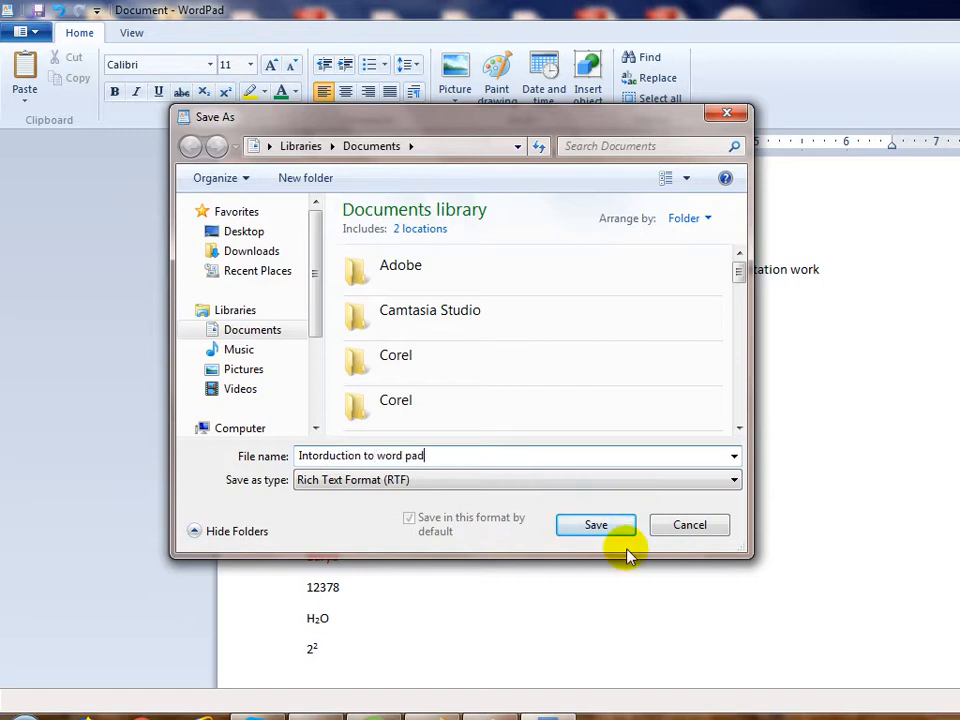
left_click(606, 525)
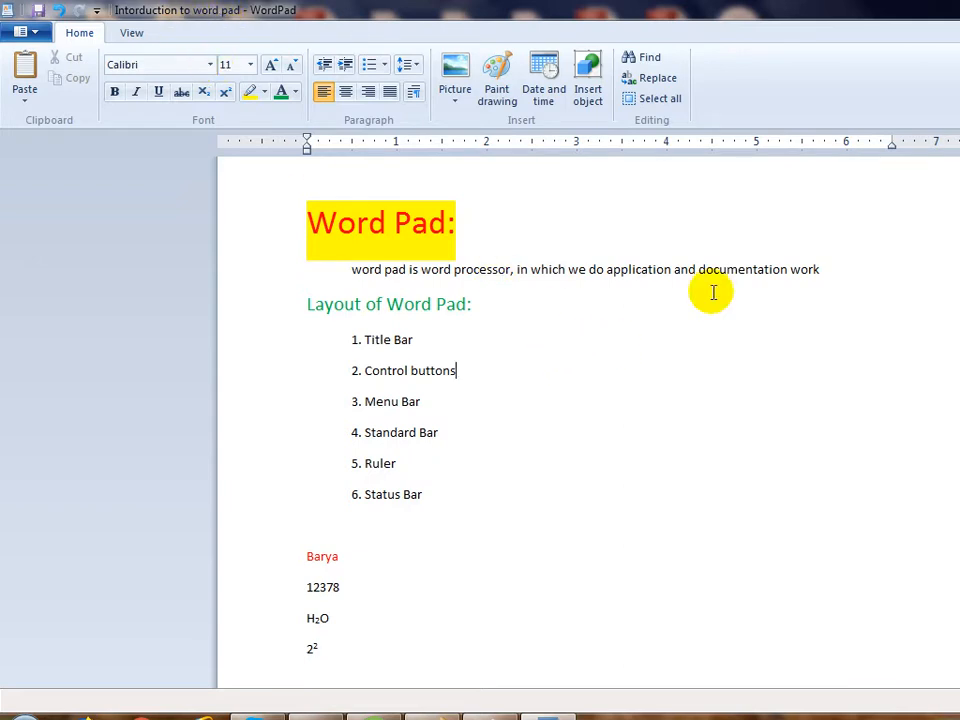
Leave the saved document for the desktop and start WordPad again with a blank document.
key("super+d")
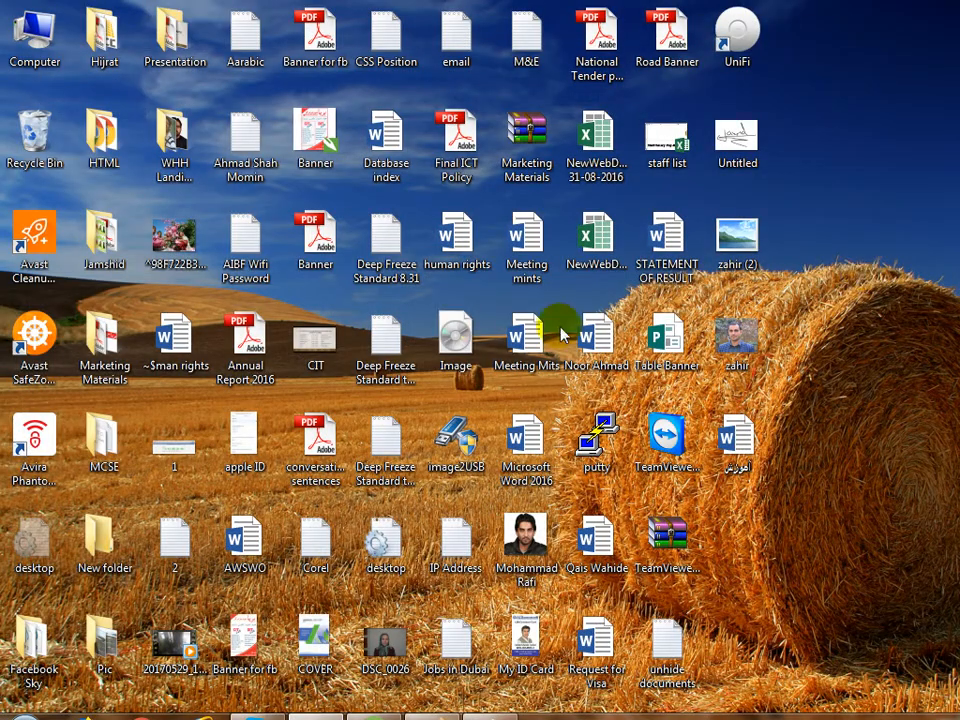
key("super")
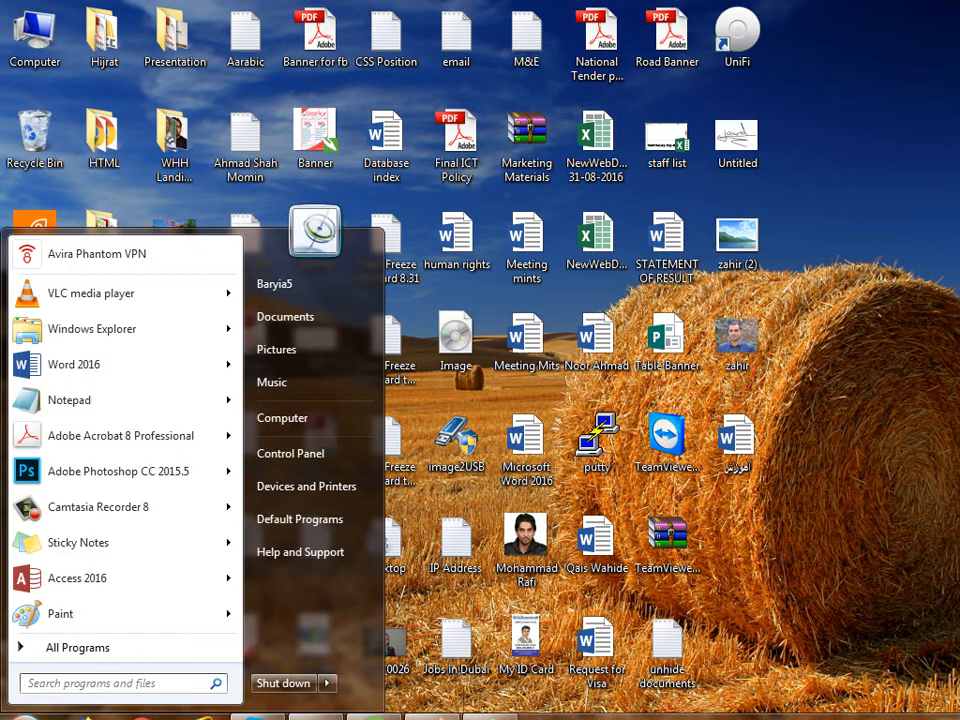
type("word")
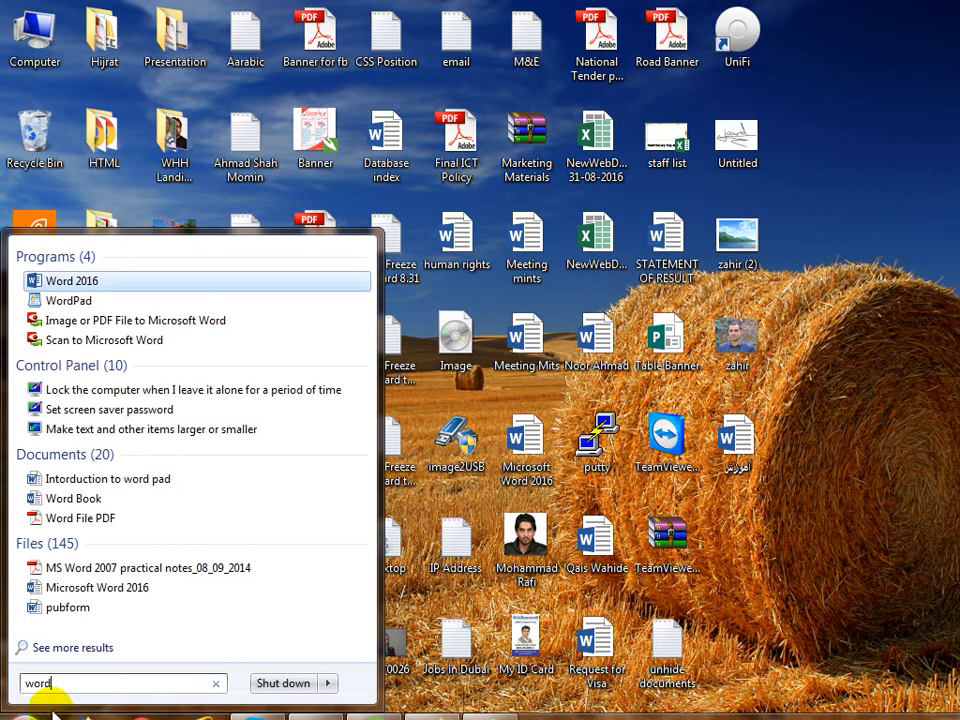
key("BackSpace")
key("BackSpace")
key("BackSpace")
key("BackSpace")
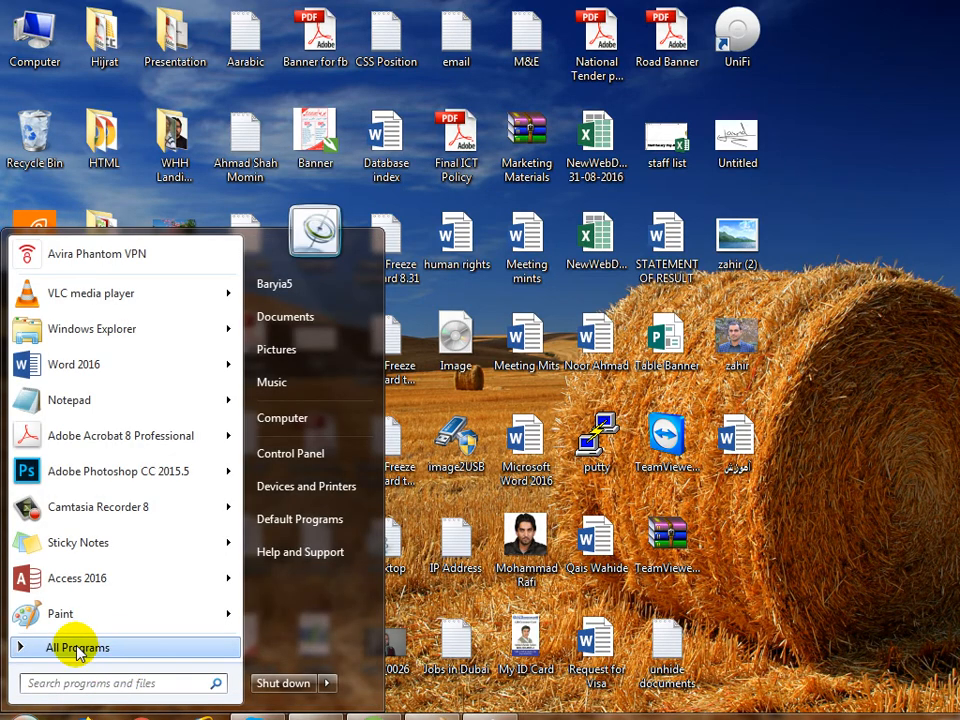
left_click(78, 650)
scroll(102, 424, "down", 7)
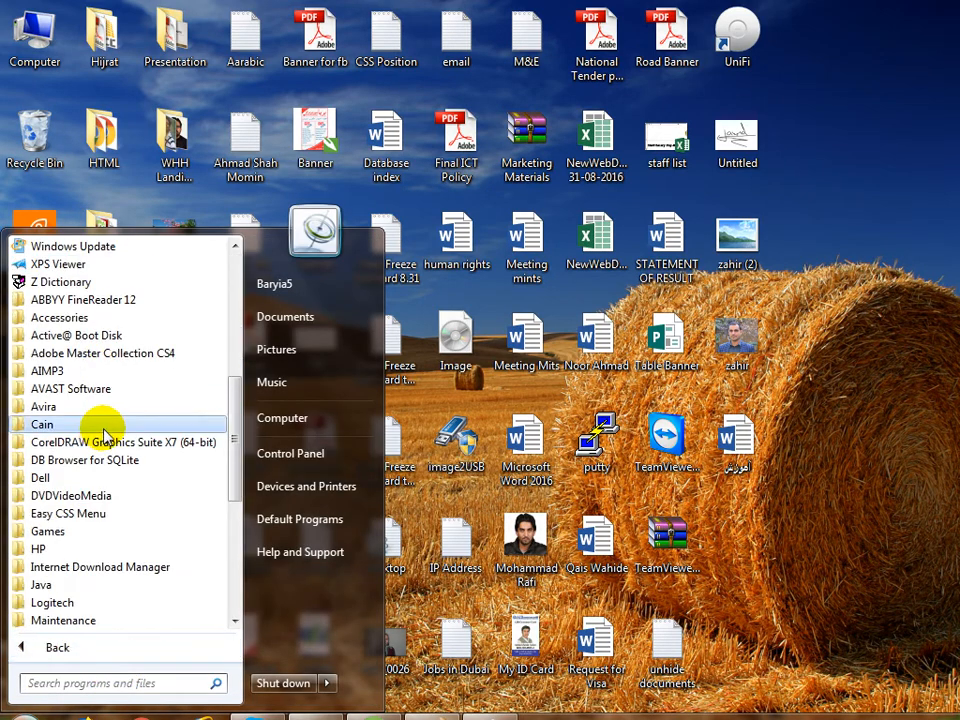
left_click(80, 318)
left_click(75, 585)
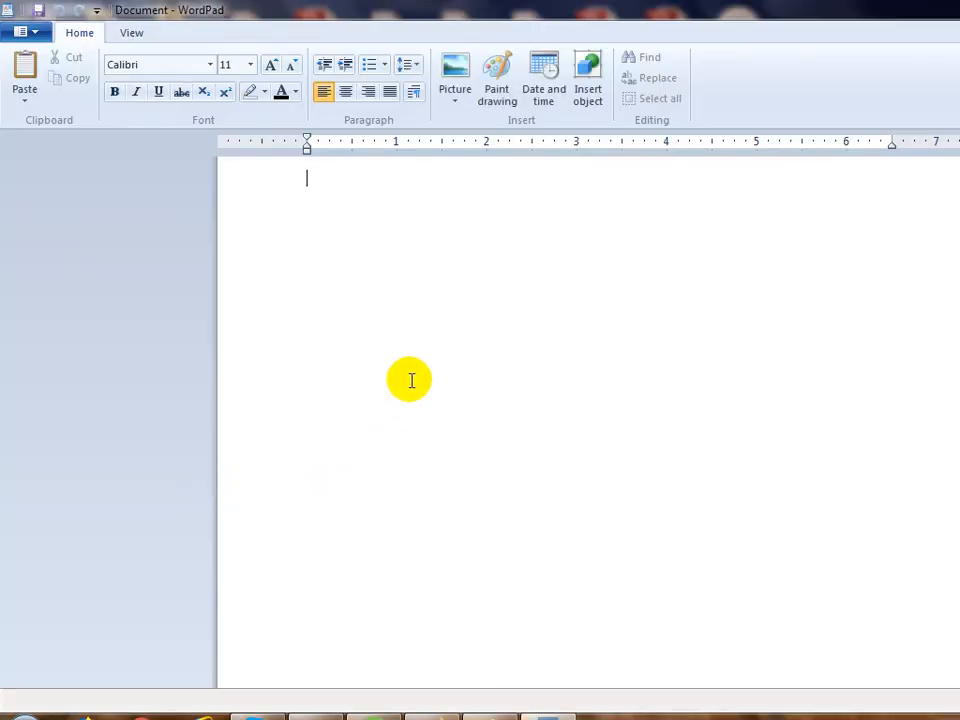
Open the saved file "Intorduction to word pad" from the Documents library.
left_click(30, 35)
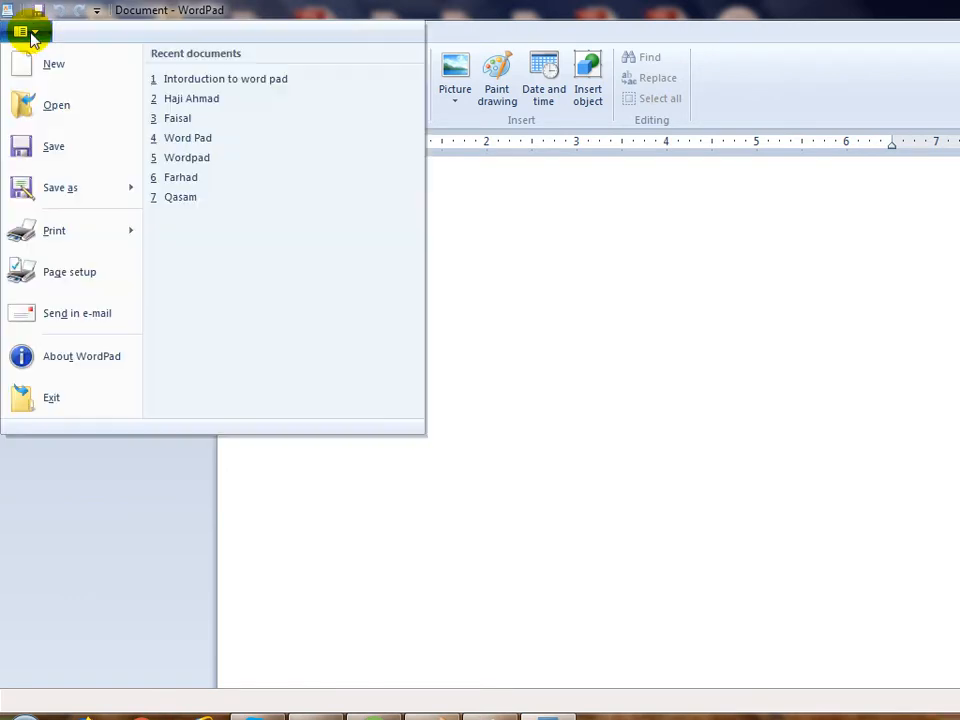
left_click(57, 122)
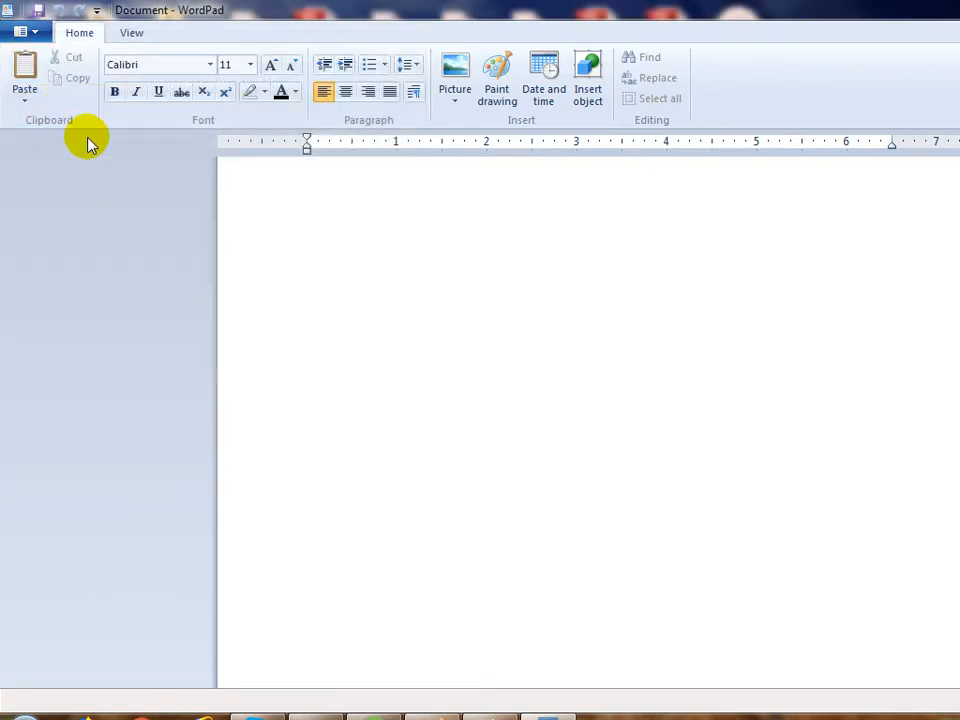
left_click_drag(513, 272, 508, 407)
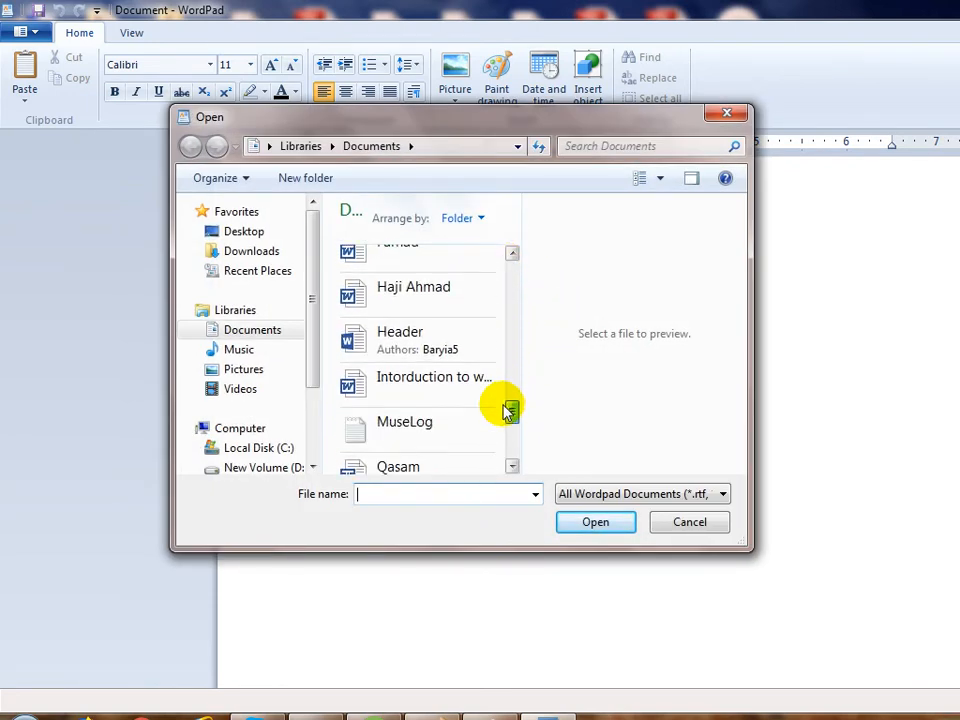
left_click(438, 387)
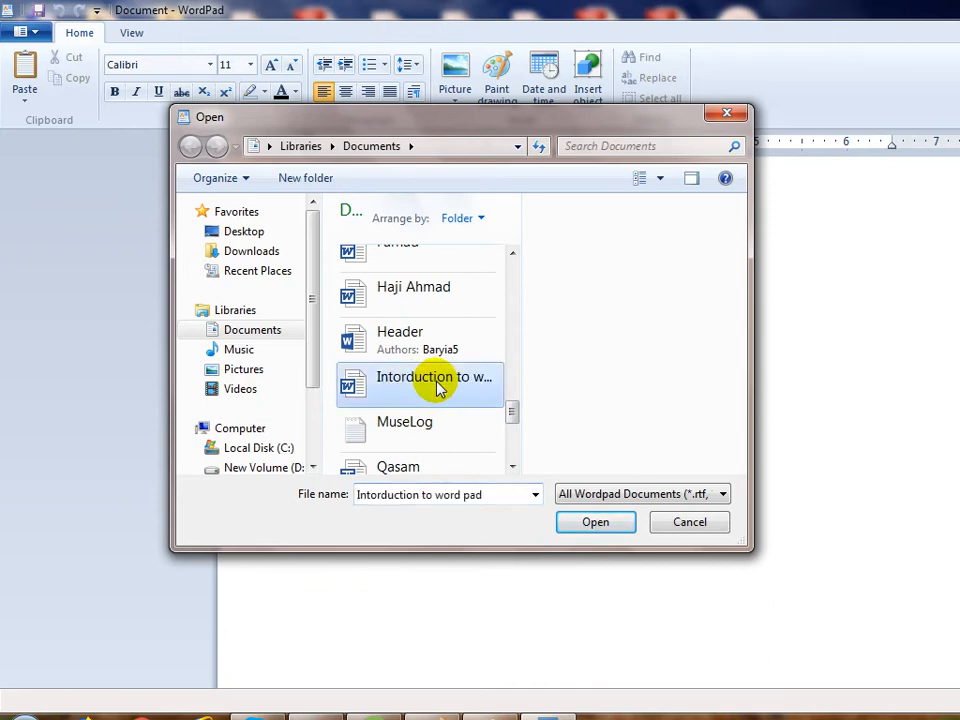
left_click(583, 528)
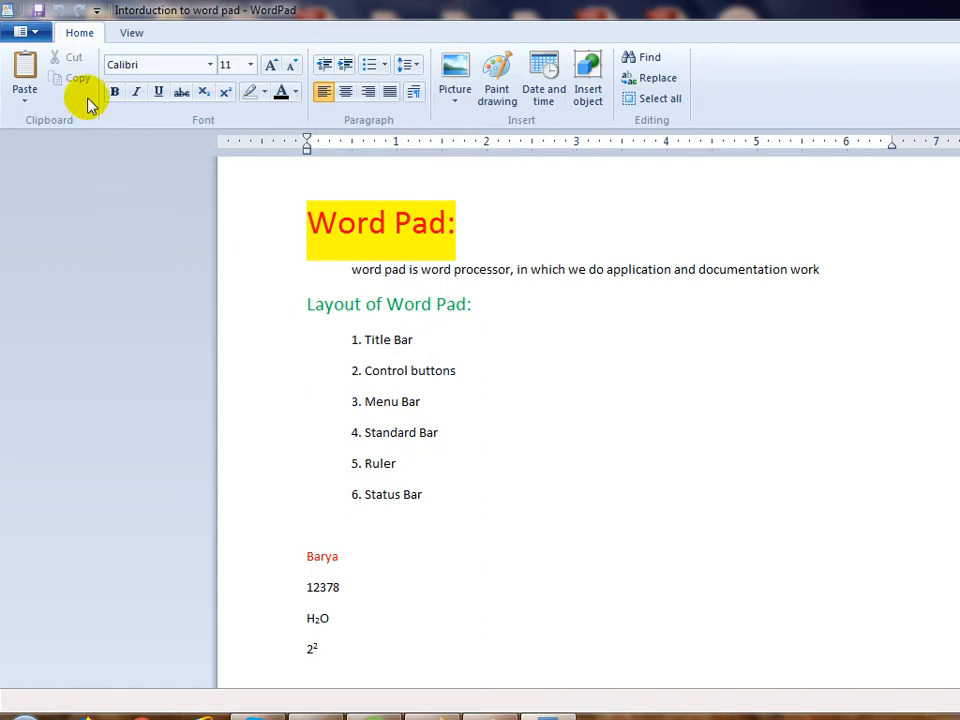
Create a new blank document, and reopen the saved file "Intorduction to word pad" from the Documents library.
left_click(22, 32)
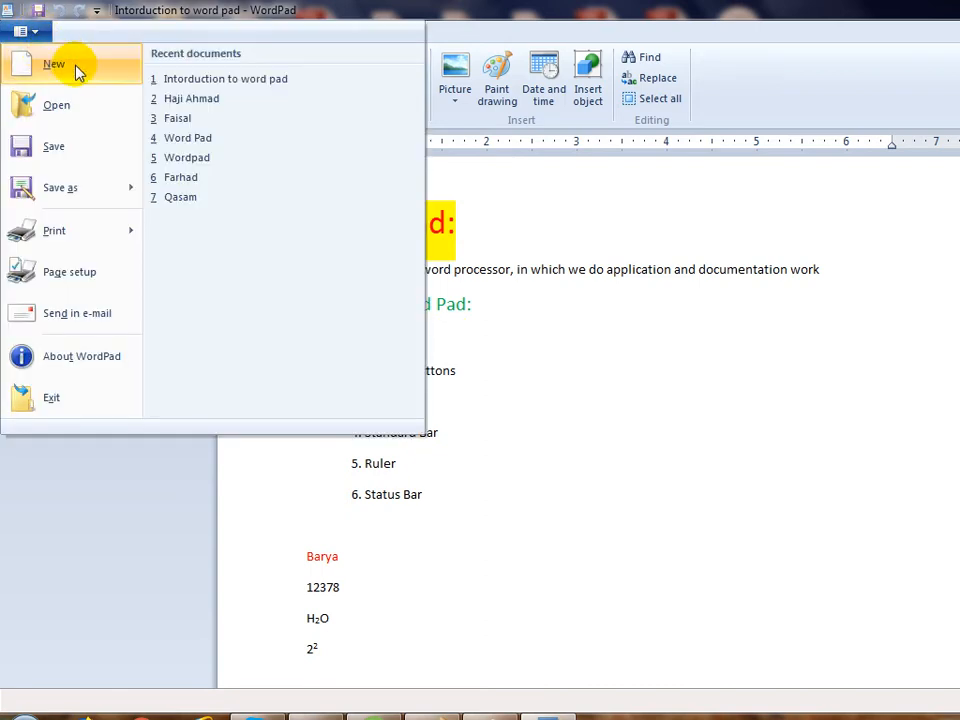
left_click(77, 70)
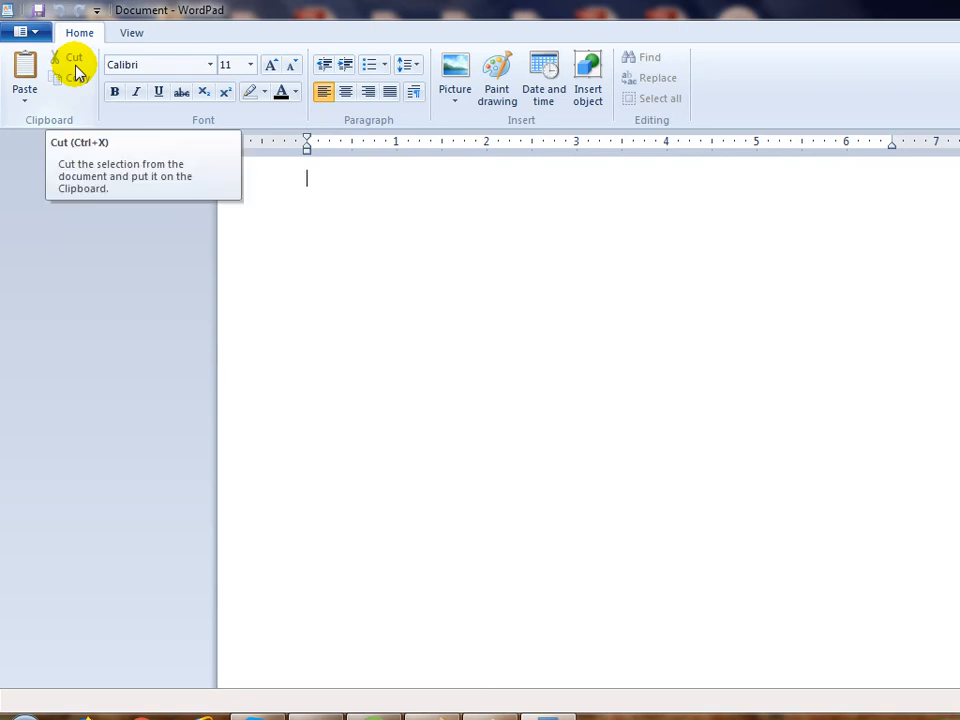
left_click(30, 31)
left_click(71, 121)
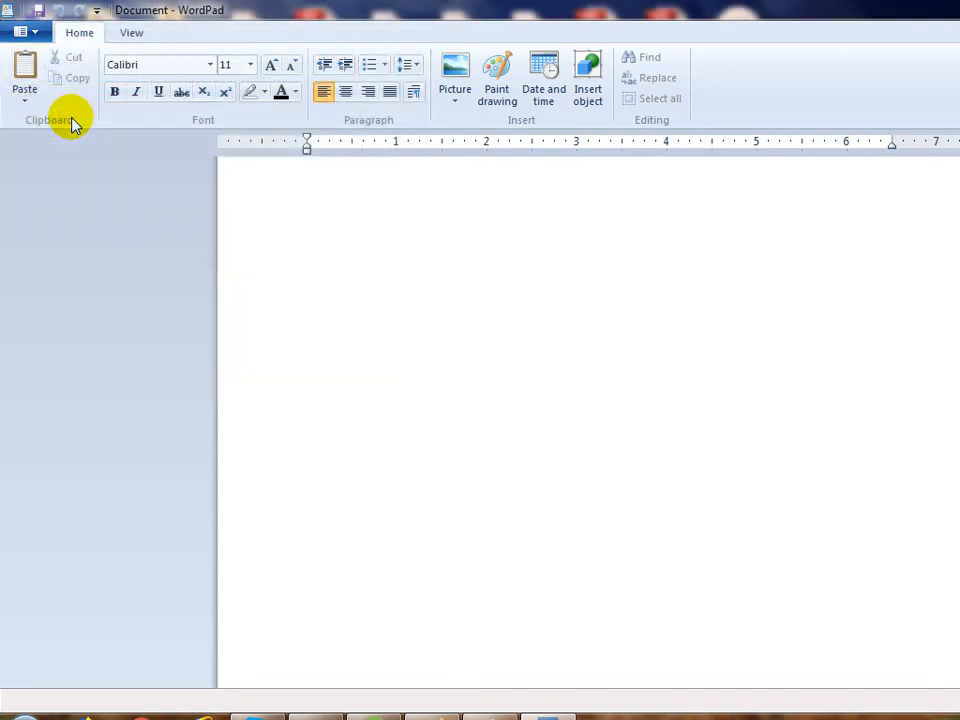
left_click_drag(504, 279, 487, 425)
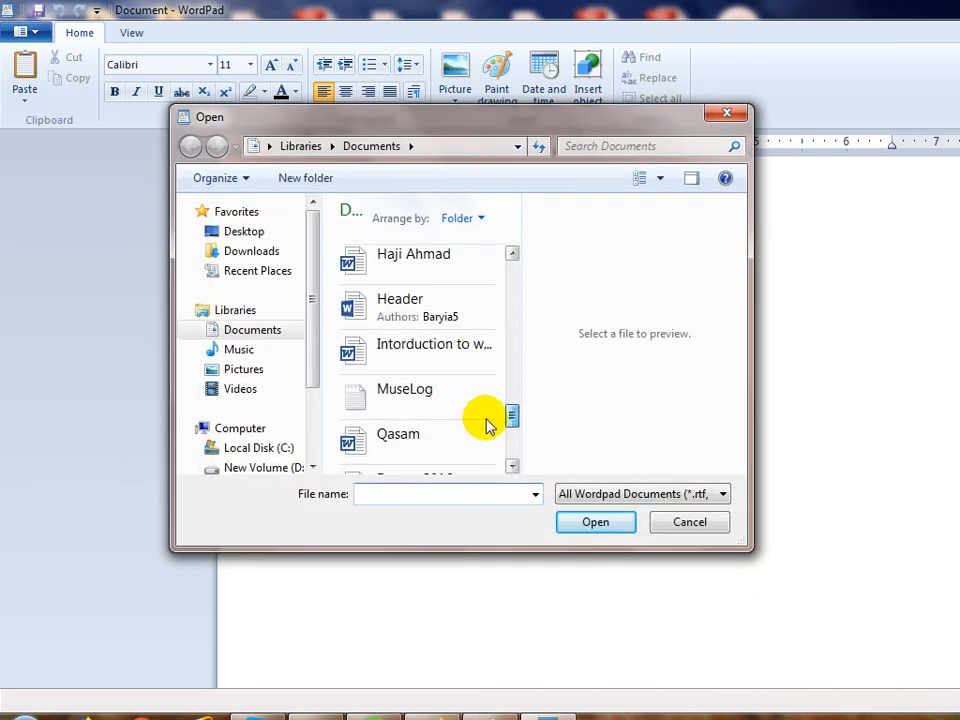
left_click(456, 352)
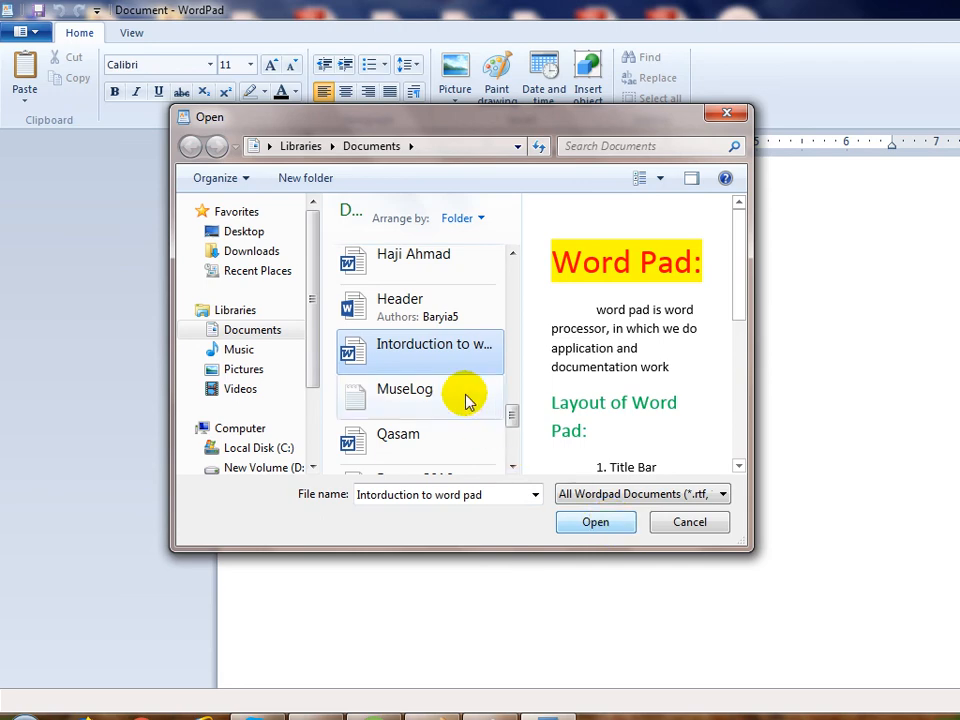
left_click(590, 522)
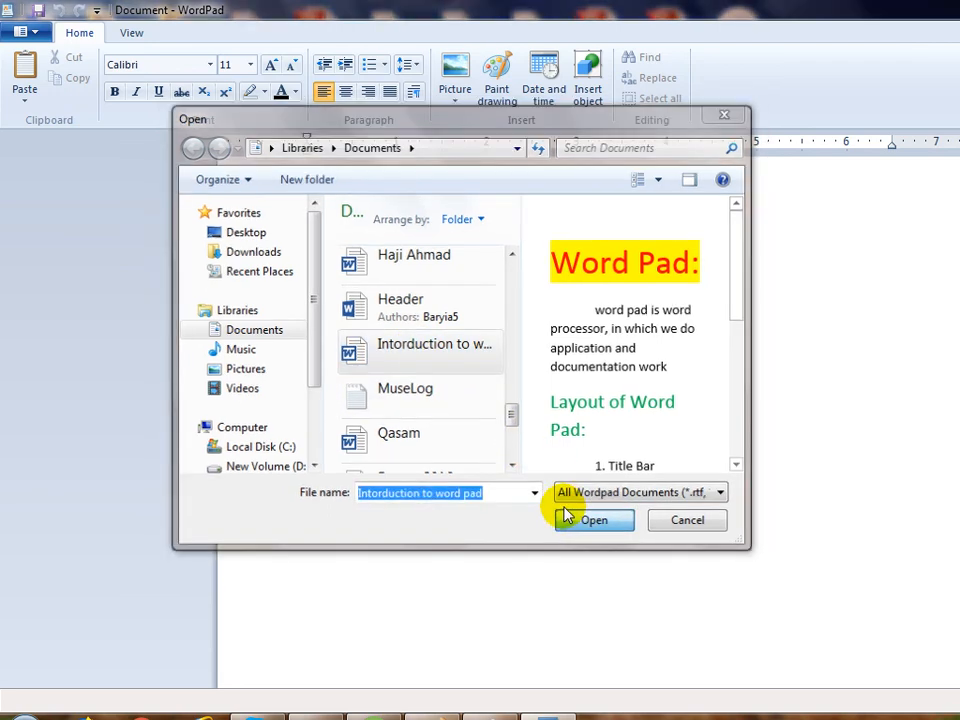